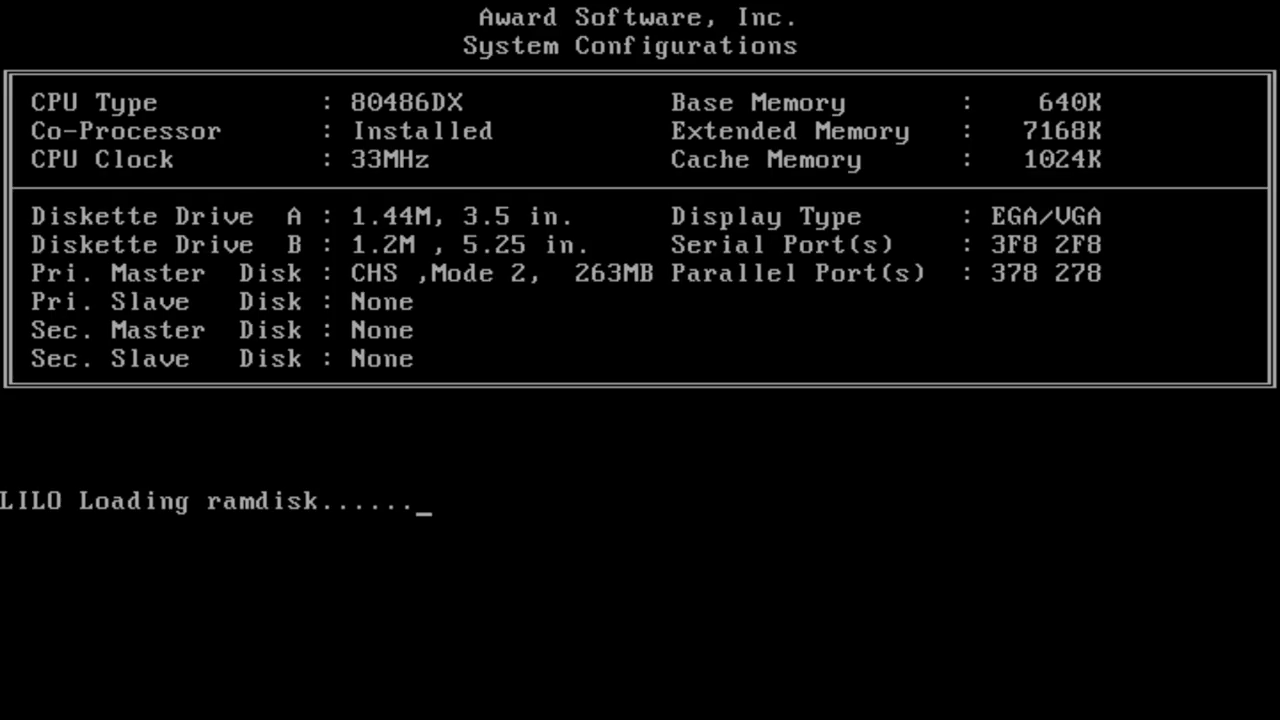
# Step: Let LILO continue so the emulated 486 boots the SLS kernel from the ramdisk
pyautogui.press('space')
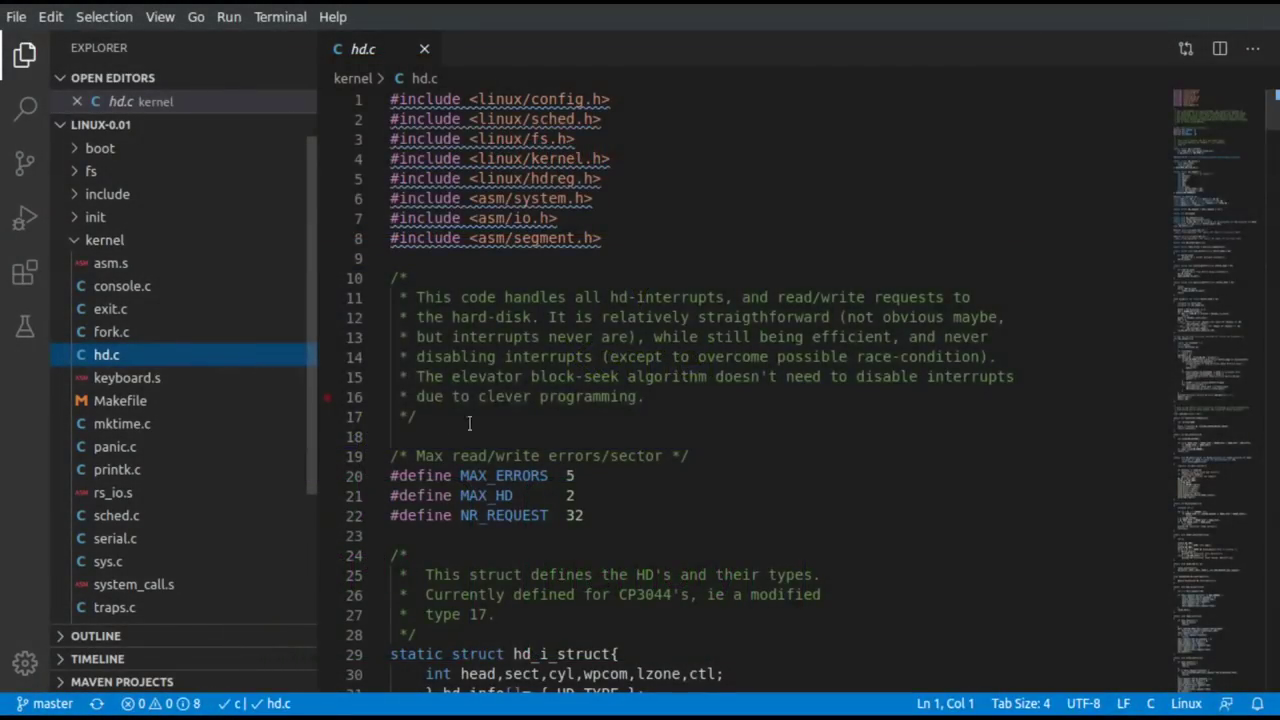
pyautogui.scroll(-5, 744, 463)
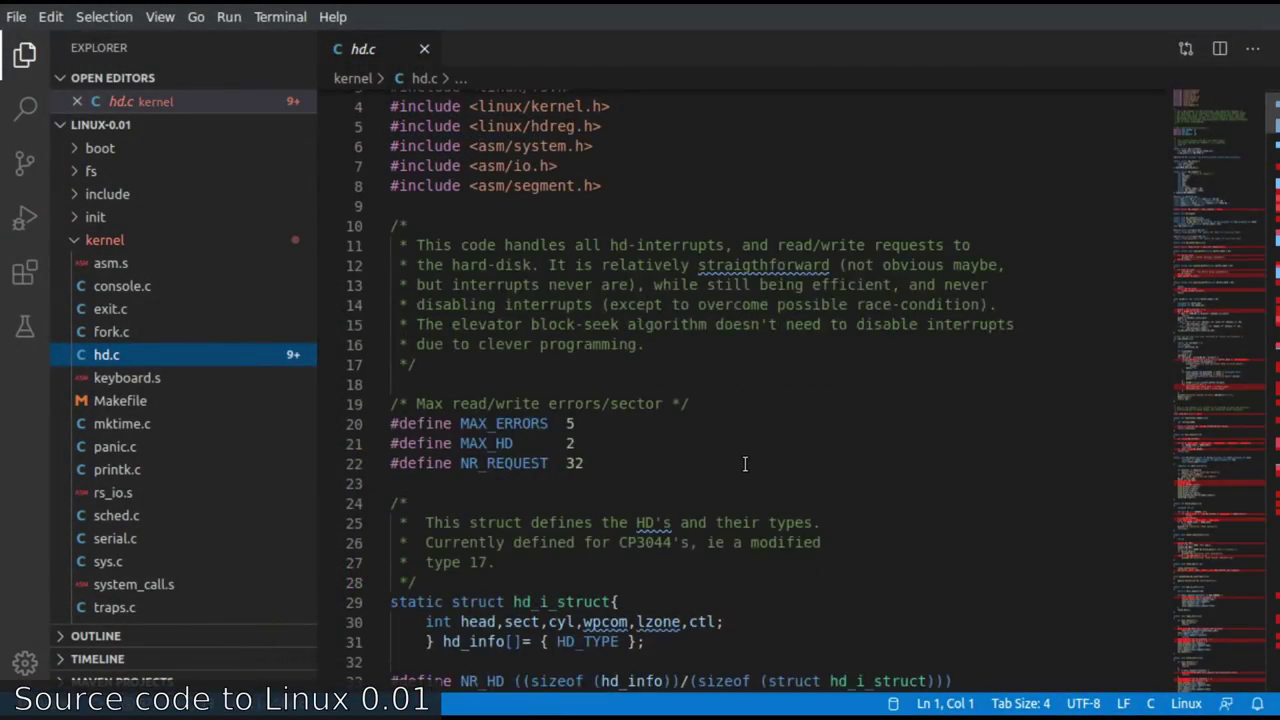
pyautogui.scroll(-4, 744, 463)
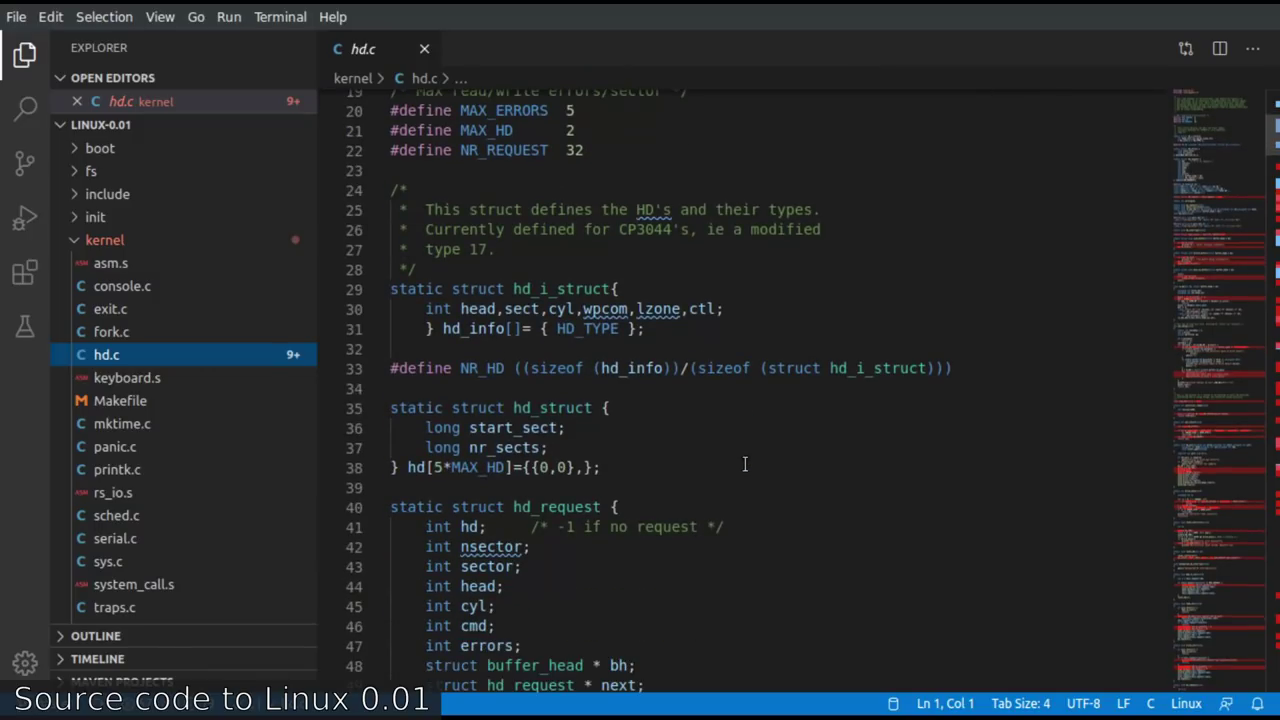
pyautogui.scroll(-5, 744, 463)
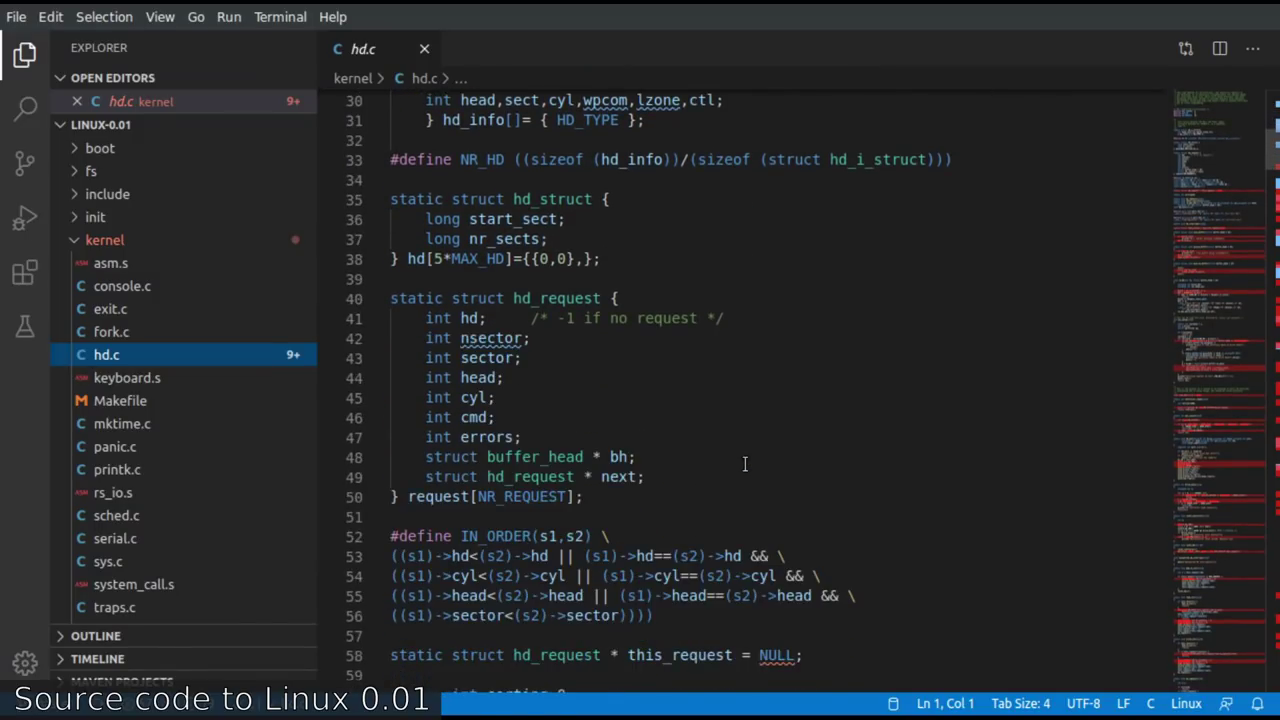
pyautogui.scroll(-4, 744, 463)
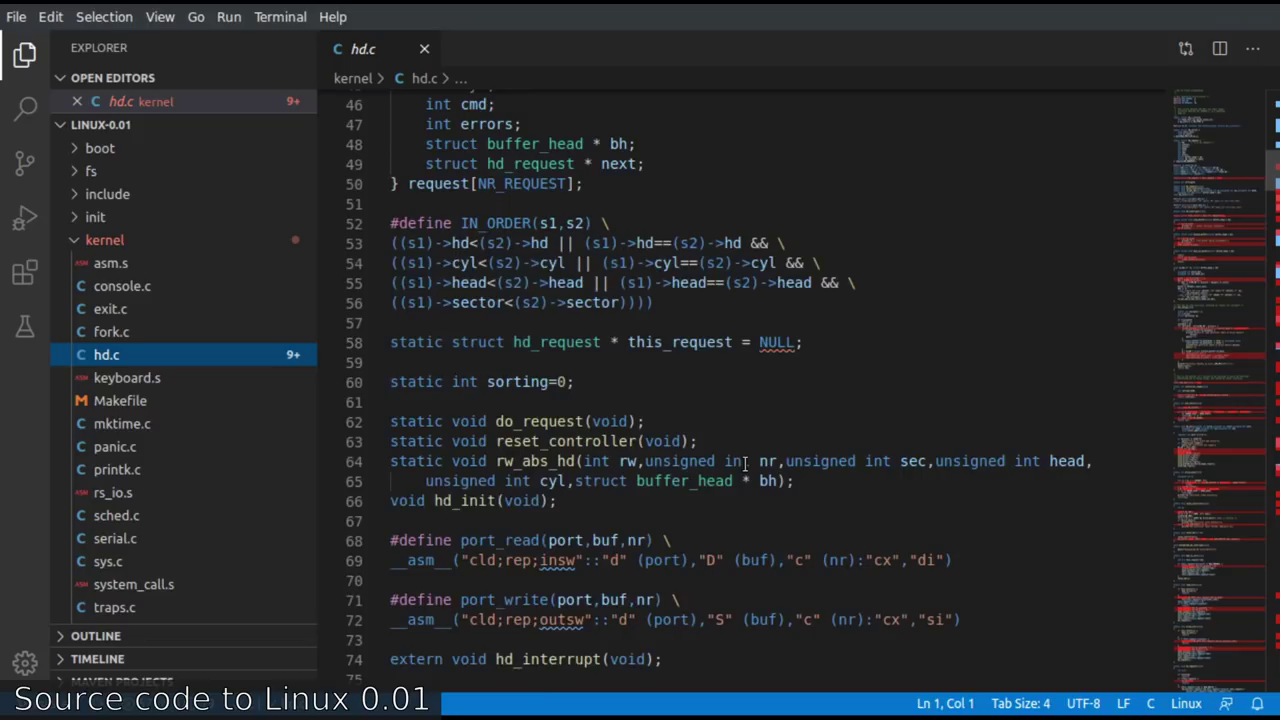
pyautogui.scroll(-3, 744, 463)
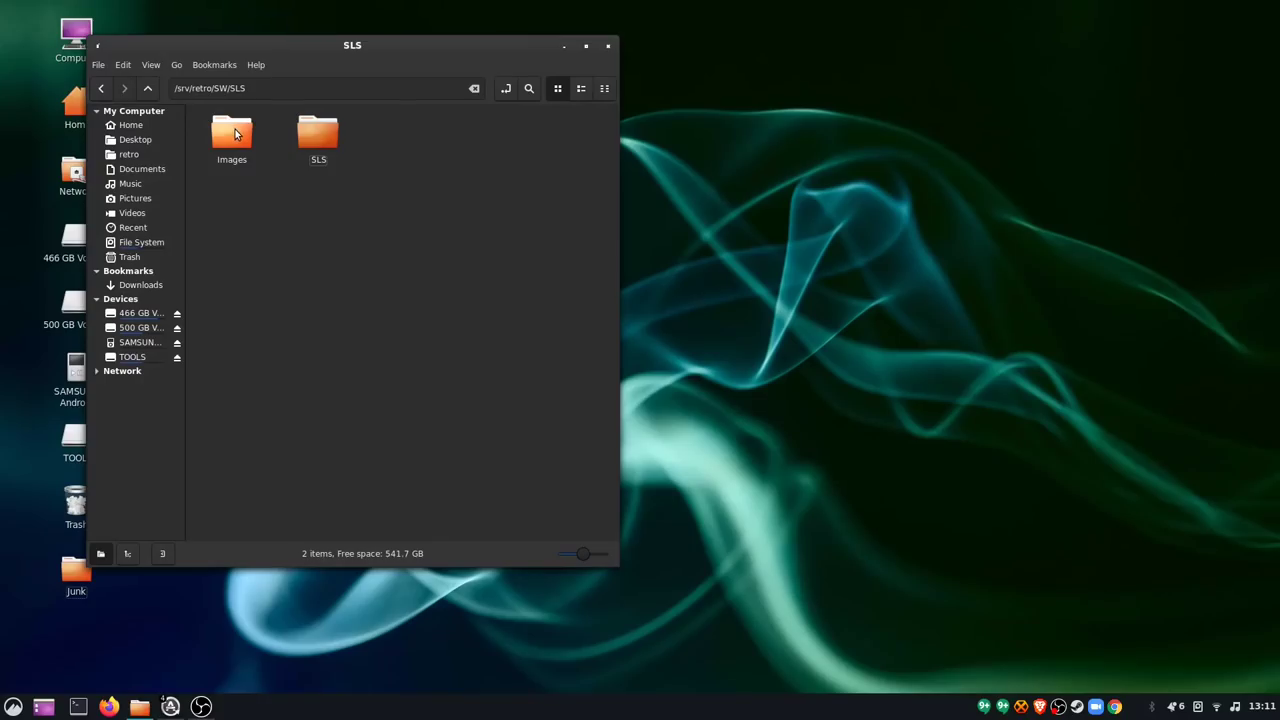
# Step: Go into SLS/a2 and browse bin.tgz's /usr/bin contents
pyautogui.doubleClick(326, 132)
pyautogui.doubleClick(216, 118)
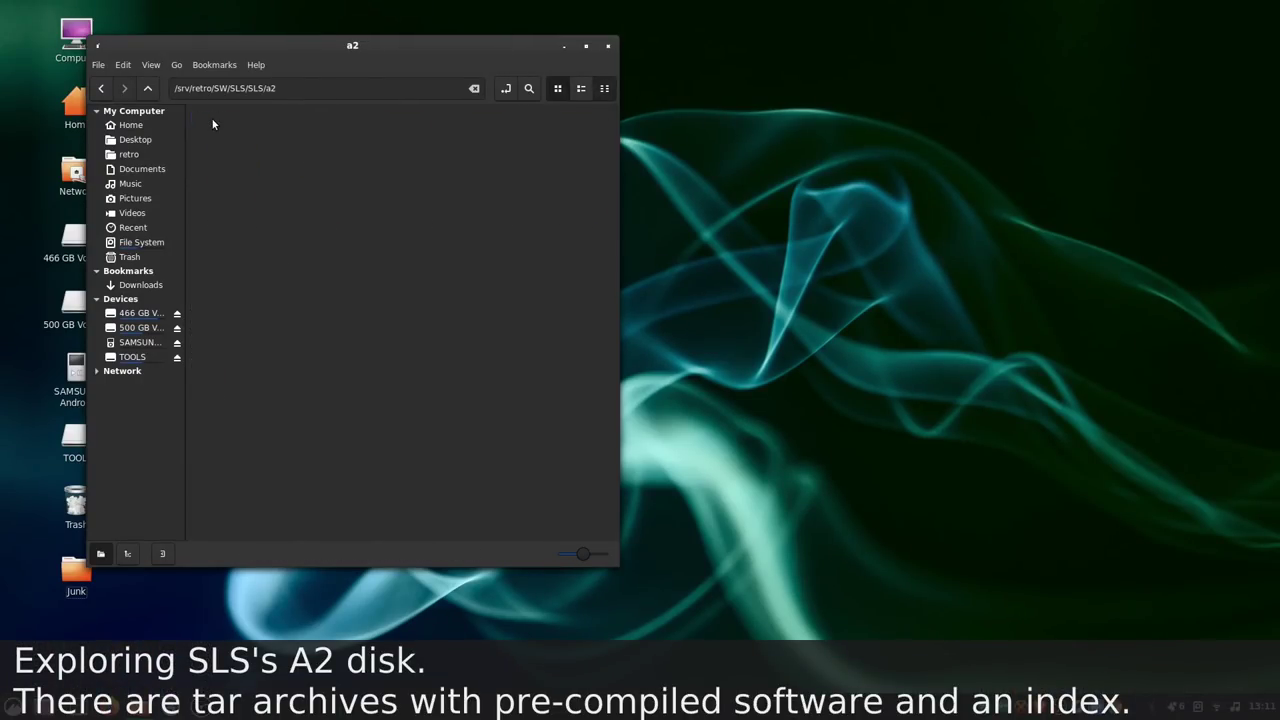
pyautogui.click(254, 137)
pyautogui.doubleClick(257, 142)
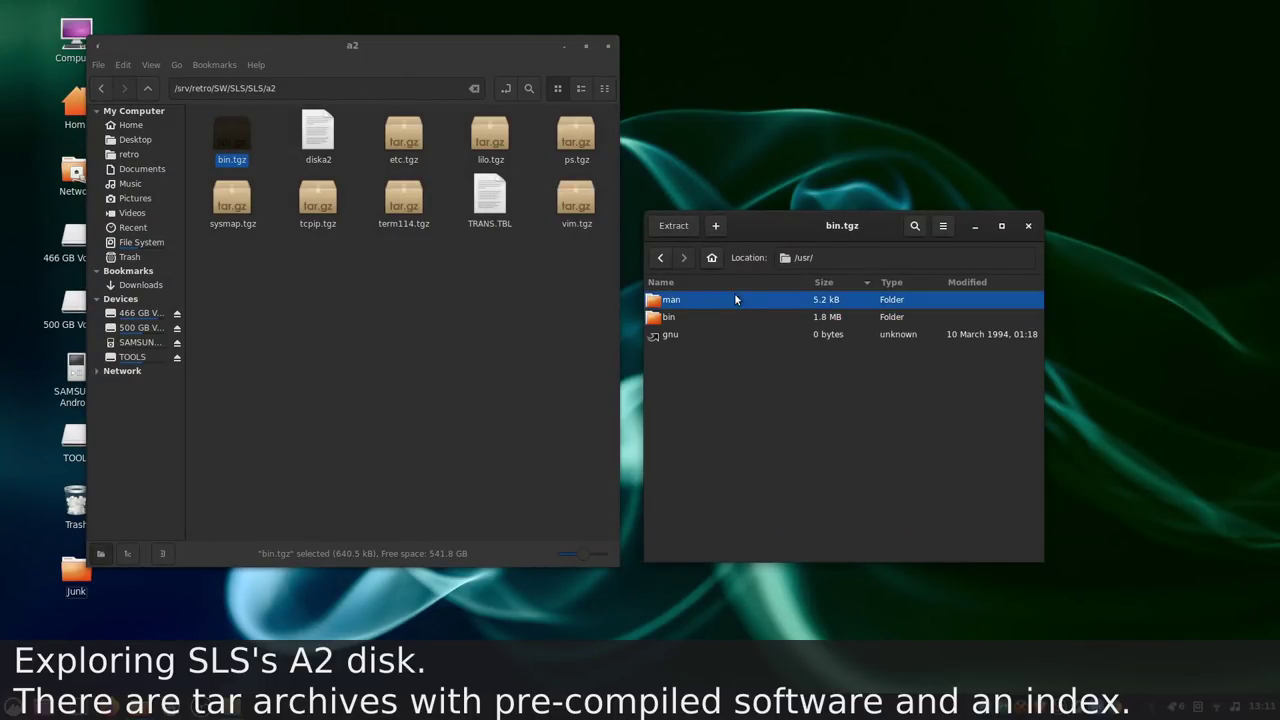
pyautogui.doubleClick(729, 314)
# Step: Open the diska2 package index and arrange the windows so both stay visible
pyautogui.doubleClick(325, 140)
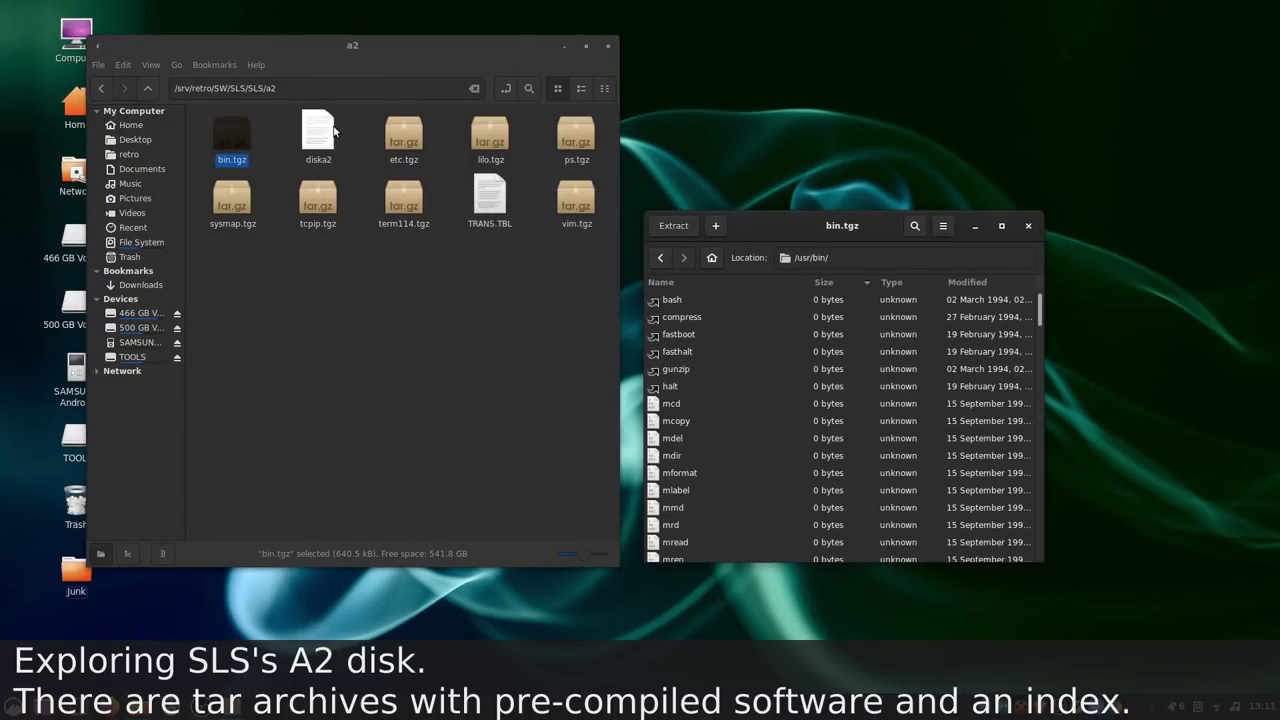
pyautogui.moveTo(531, 30); pyautogui.dragTo(426, 317)
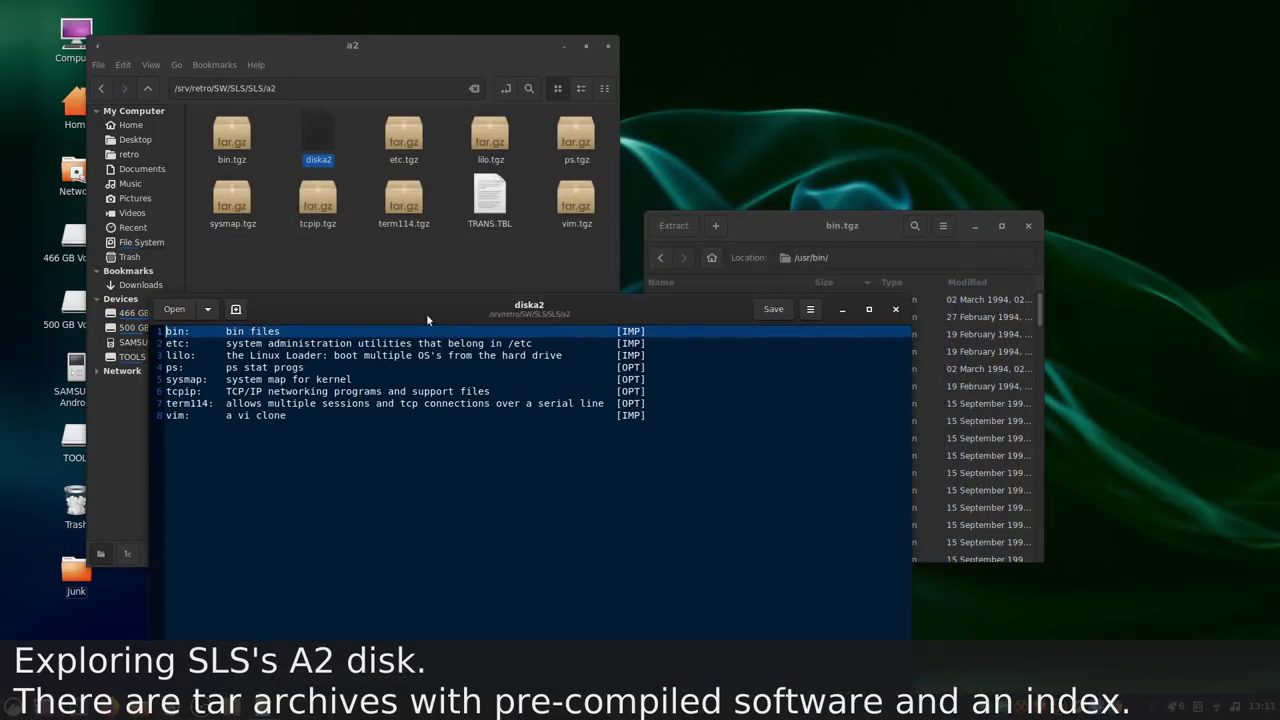
pyautogui.moveTo(823, 224); pyautogui.dragTo(930, 70)
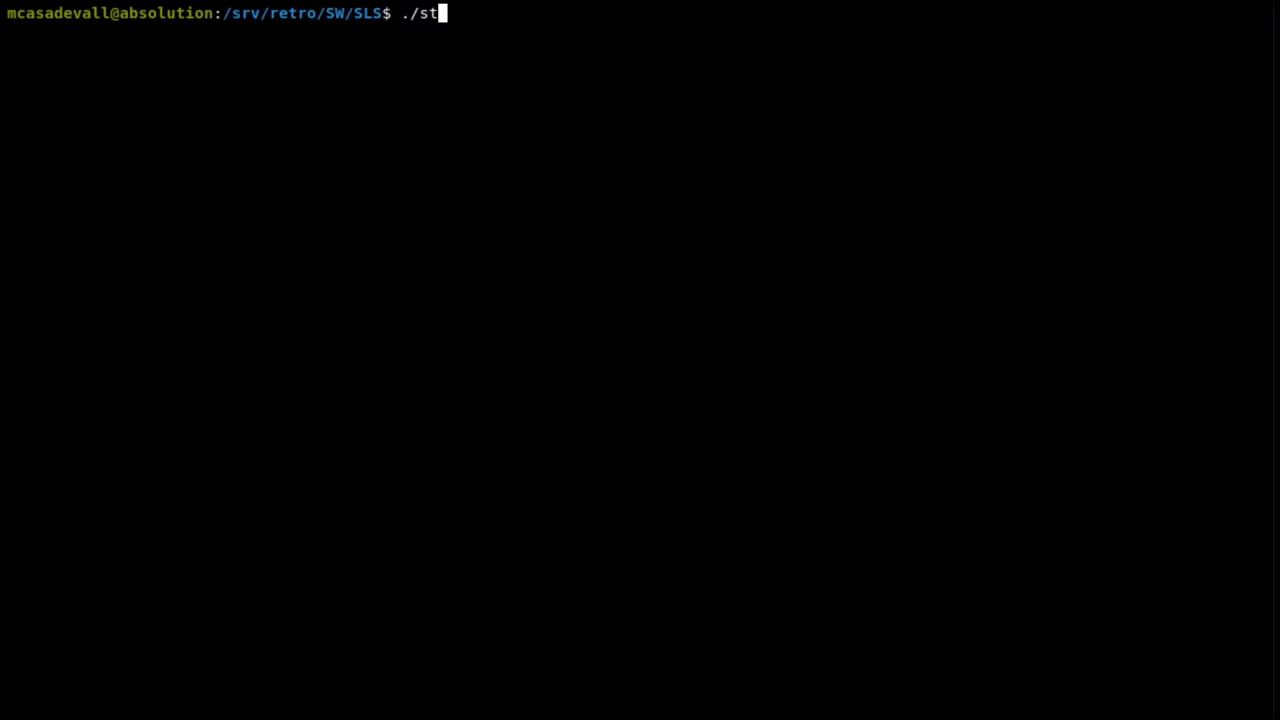
# Step: Recreate the SLS floppy images with ./make_media.py, then list them with ls -lah *.img
pyautogui.press('BackSpace')
pyautogui.press('BackSpace')
pyautogui.press('BackSpace')
pyautogui.press('BackSpace')
pyautogui.write('./m')
pyautogui.press('Tab')
pyautogui.press('Return')
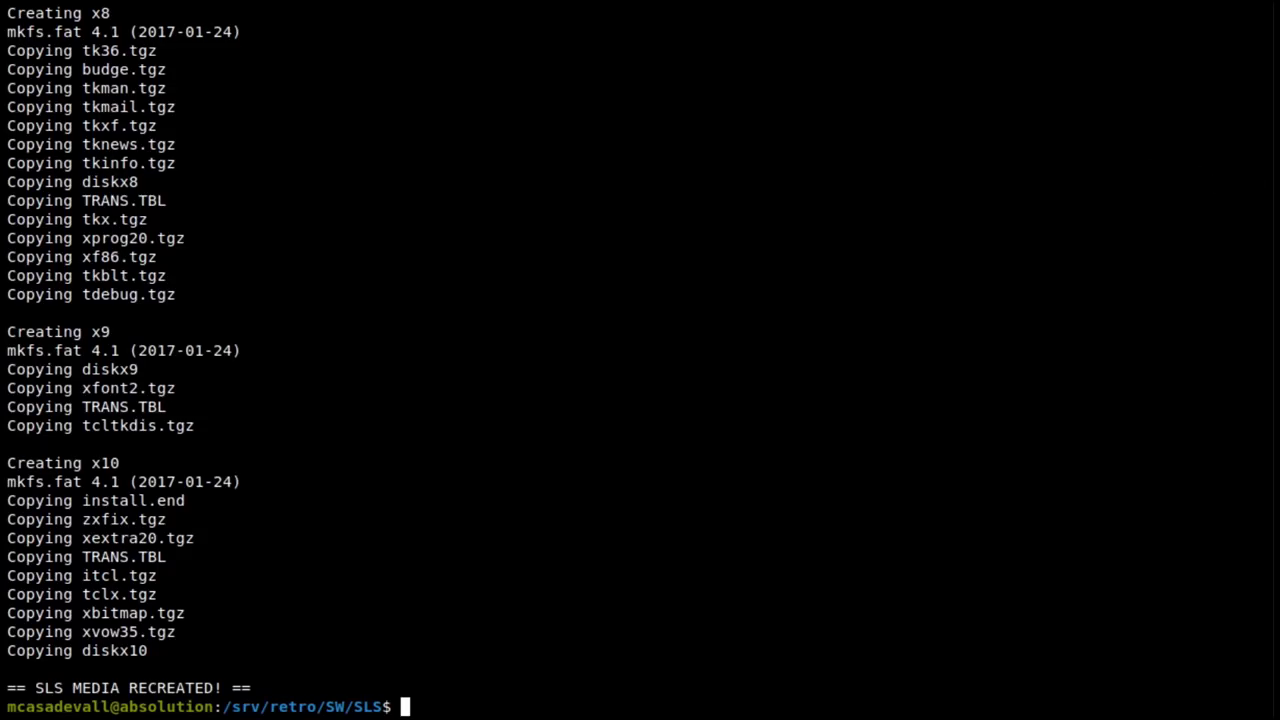
pyautogui.write('ls -lah *.img')
pyautogui.press('Return')
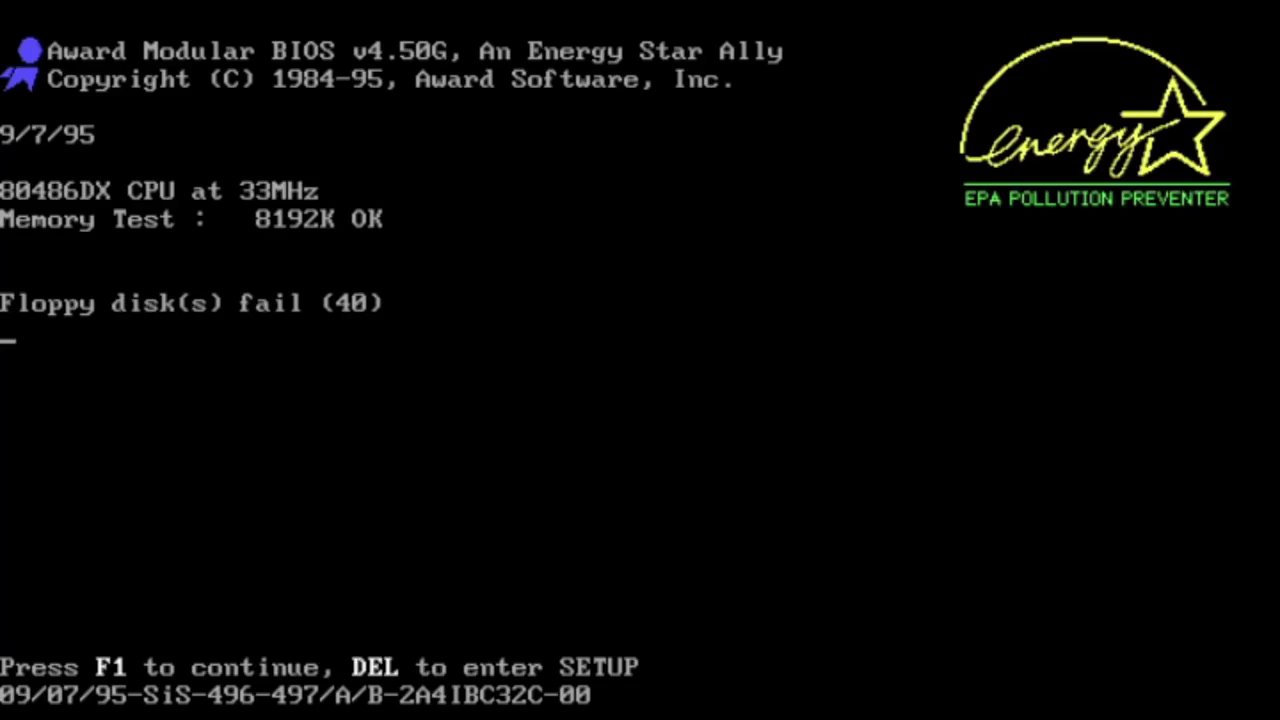
# Step: In Standard CMOS Setup, set the BIOS year to 1994
pyautogui.press('Delete')
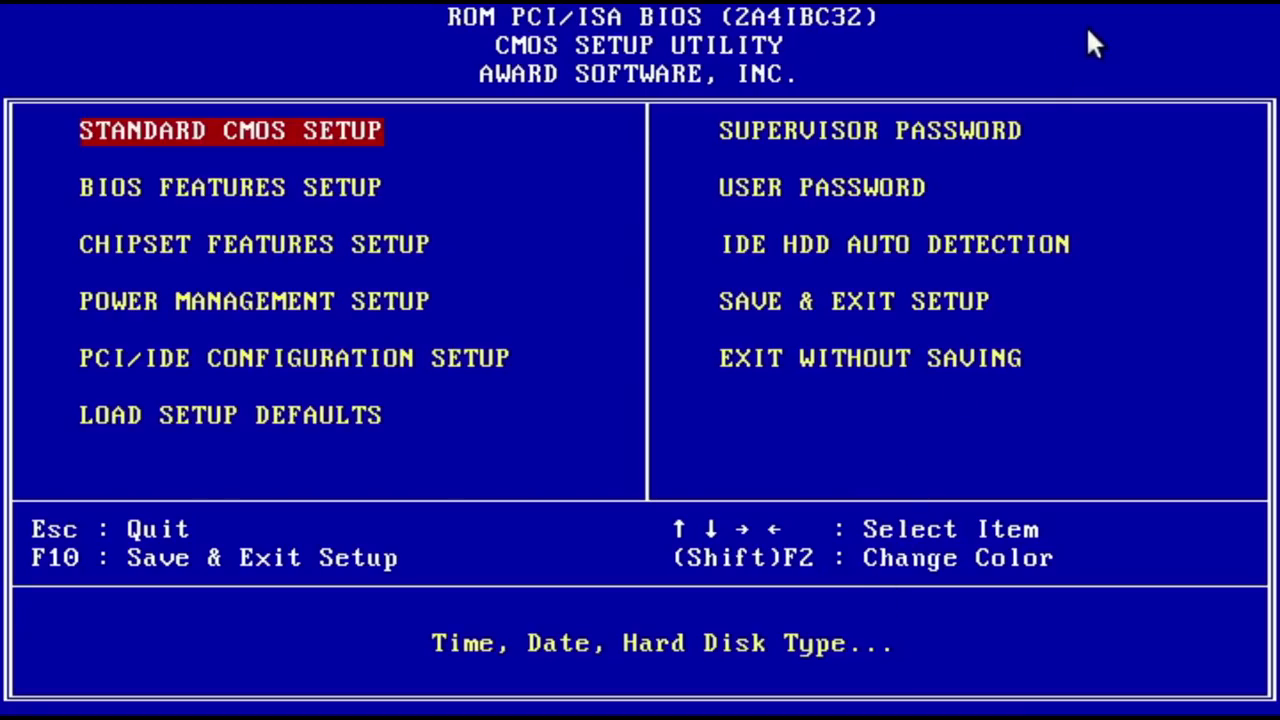
pyautogui.press('Return')
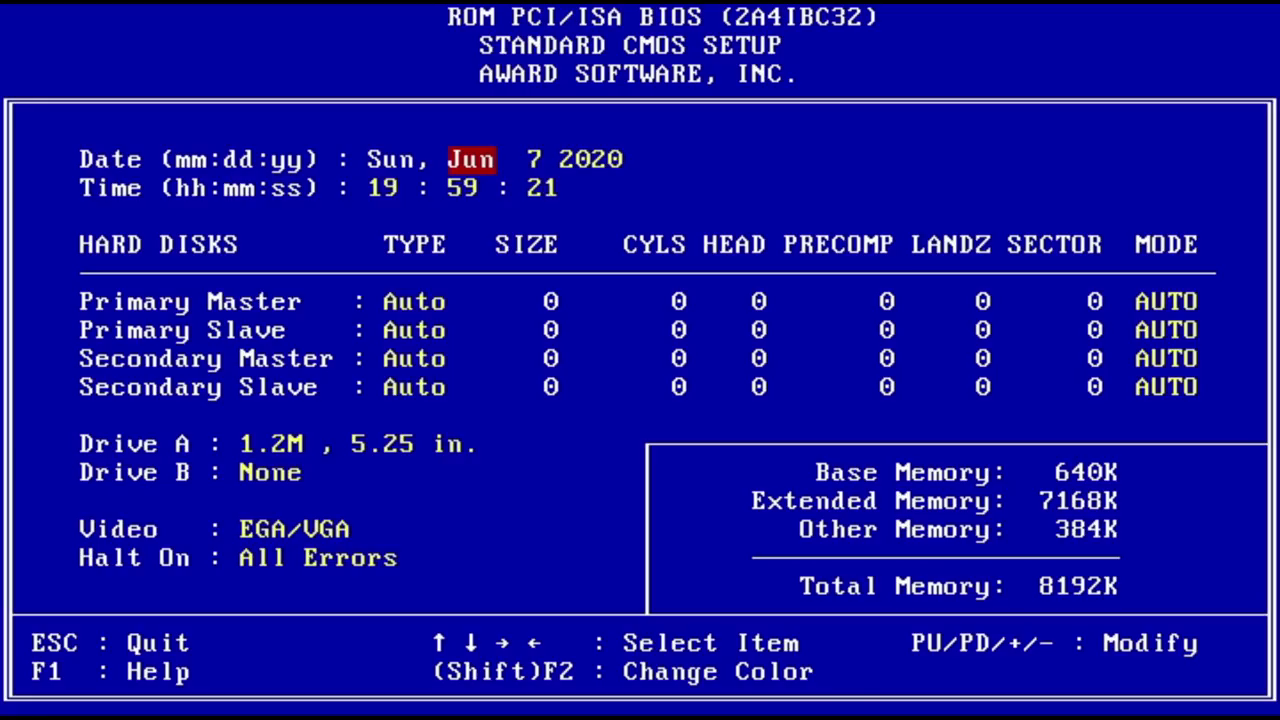
pyautogui.press('Right')
pyautogui.press('Right')
pyautogui.press('Right')
pyautogui.press('Left')
pyautogui.press('Right')
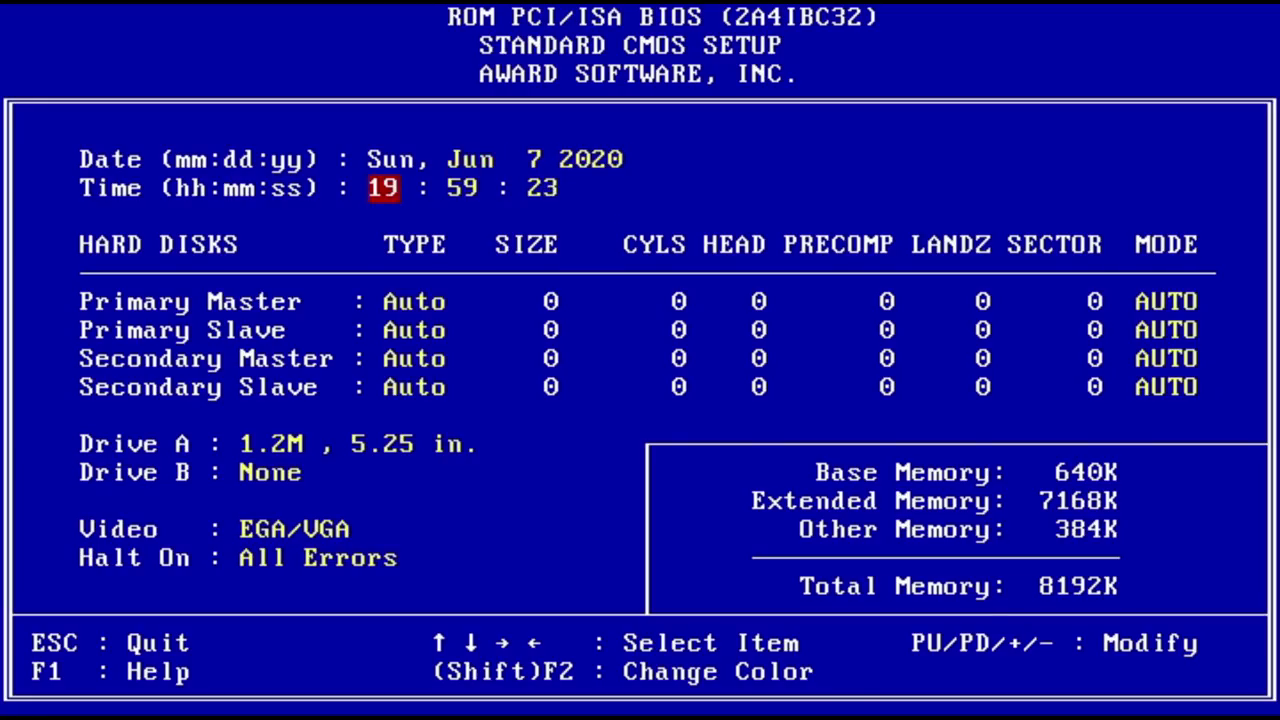
pyautogui.press('Left')
pyautogui.press('pageup')
pyautogui.press('pagedown')
pyautogui.press('pagedown')
pyautogui.press('pagedown')
pyautogui.press('pagedown')
pyautogui.press('pagedown')
pyautogui.press('pagedown')
pyautogui.press('pagedown')
pyautogui.press('pagedown')
pyautogui.press('pagedown')
pyautogui.press('pagedown')
pyautogui.press('pagedown')
pyautogui.press('pagedown')
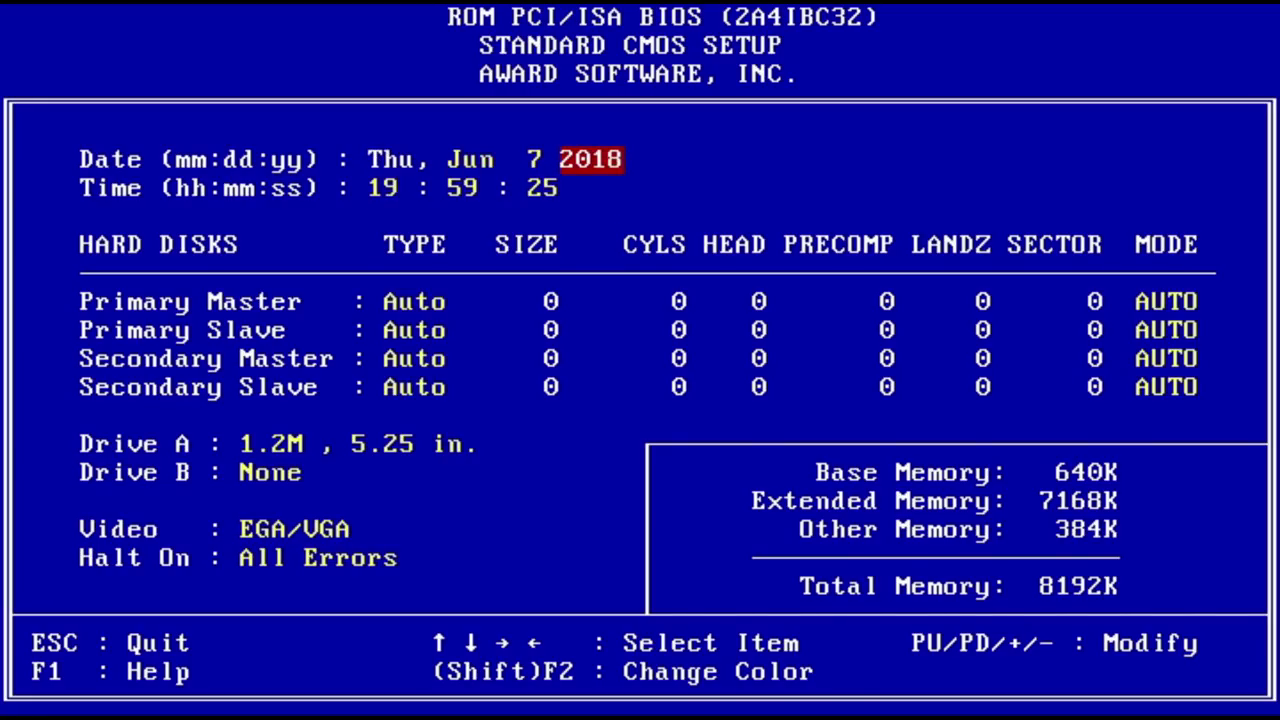
pyautogui.press('pagedown')
pyautogui.press('pagedown')
pyautogui.press('pagedown')
pyautogui.press('pagedown')
pyautogui.press('pagedown')
pyautogui.press('pagedown')
pyautogui.press('pagedown')
pyautogui.press('pagedown')
pyautogui.press('pagedown')
pyautogui.press('pagedown')
pyautogui.press('pagedown')
pyautogui.press('pagedown')
pyautogui.press('pagedown')
pyautogui.press('pagedown')
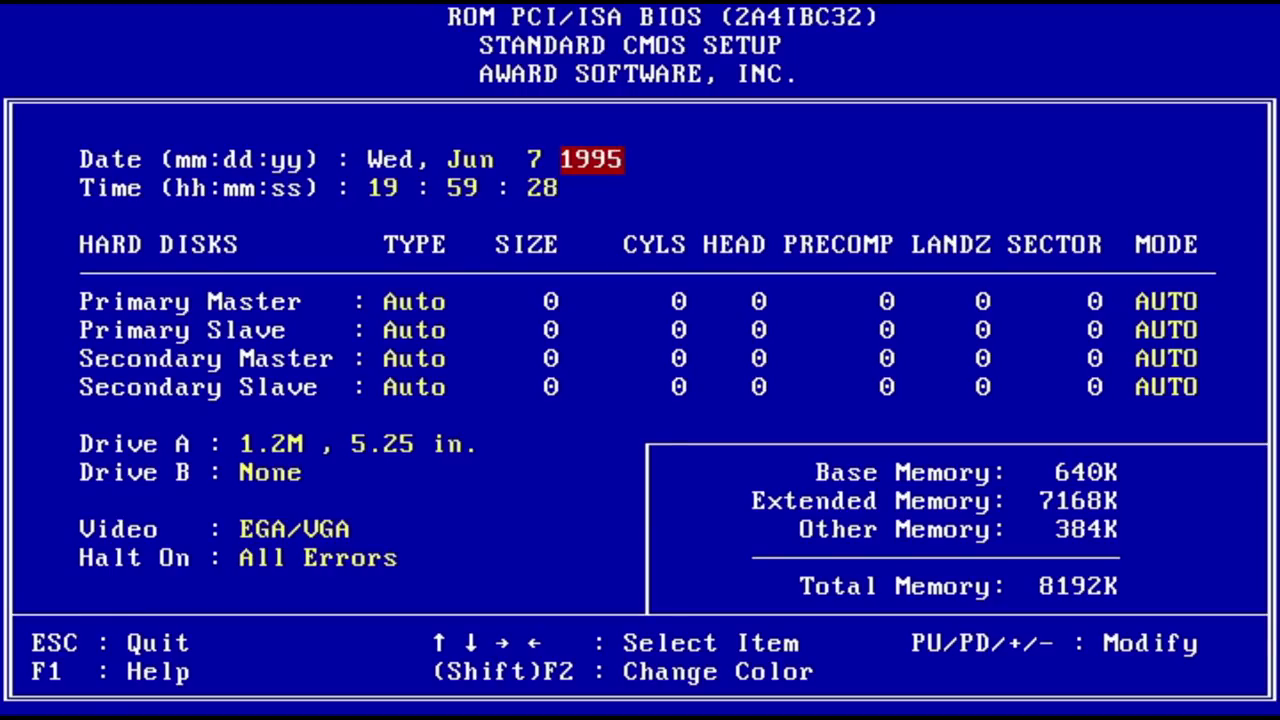
pyautogui.press('pagedown')
# Step: Set floppy Drive A to 1.44M 3.5 in. and Drive B to 1.2M 5.25 in
pyautogui.press('Down')
pyautogui.press('Right')
pyautogui.press('Down')
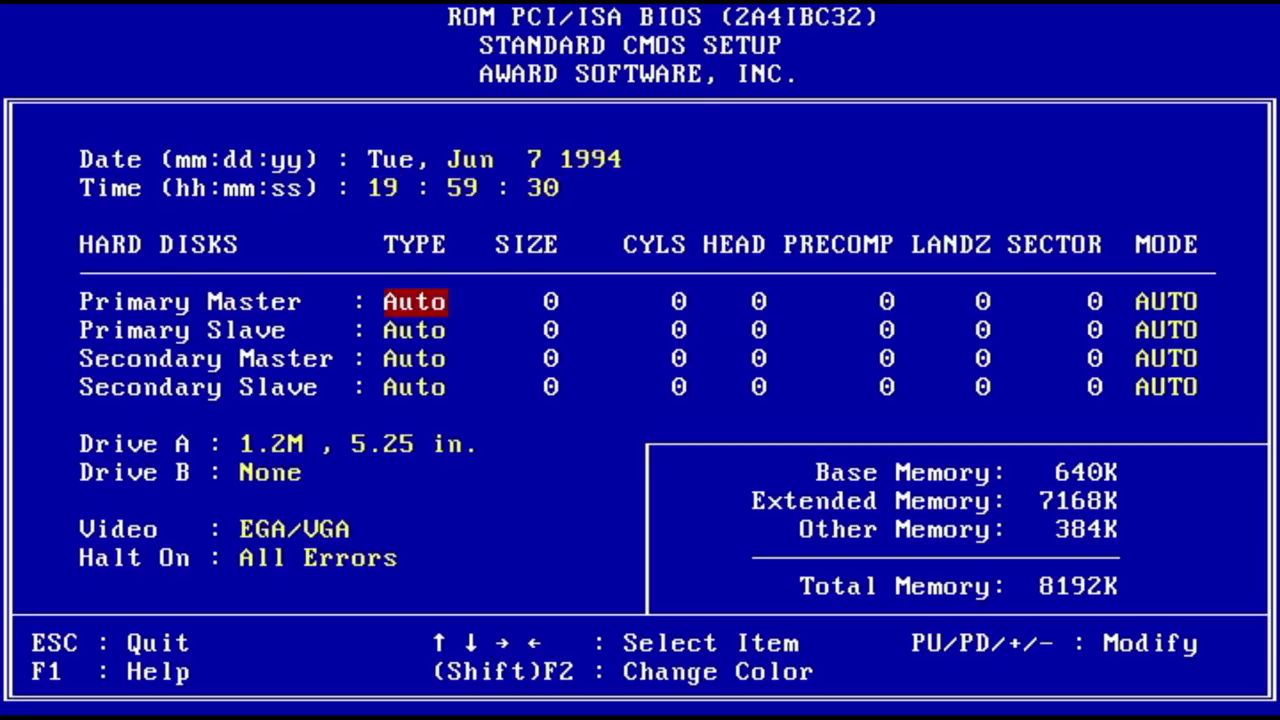
pyautogui.press('Down')
pyautogui.press('Down')
pyautogui.press('Down')
pyautogui.press('Down')
pyautogui.press('pageup')
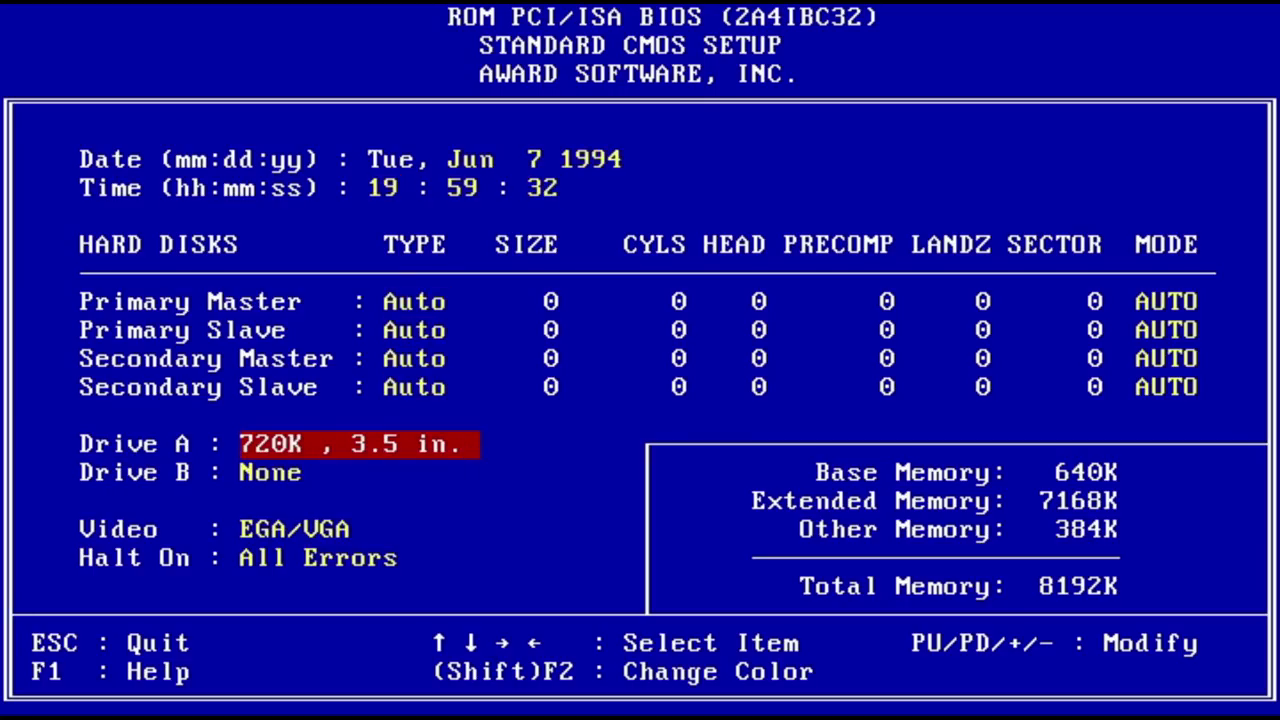
pyautogui.press('pageup')
pyautogui.press('Down')
pyautogui.press('pageup')
pyautogui.press('pageup')
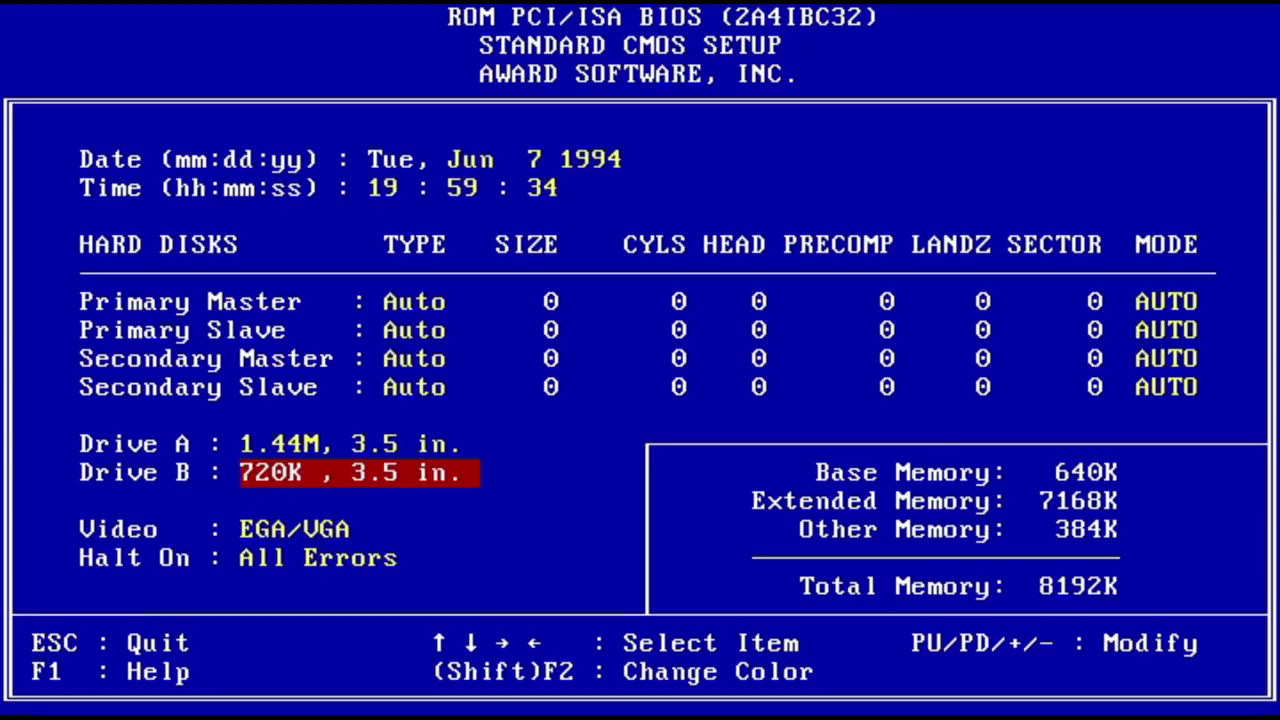
pyautogui.press('pageup')
pyautogui.press('Down')
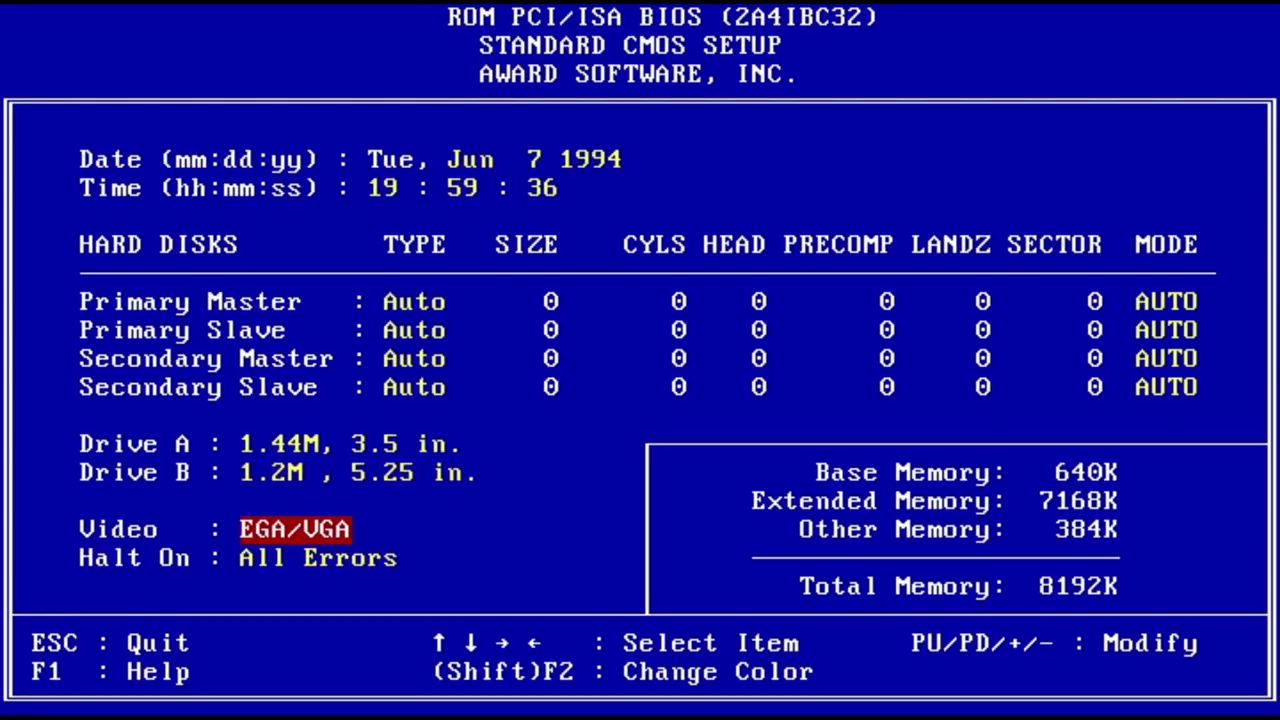
pyautogui.press('Escape')
# Step: Save the CMOS settings and exit so the PC reboots
pyautogui.press('Down')
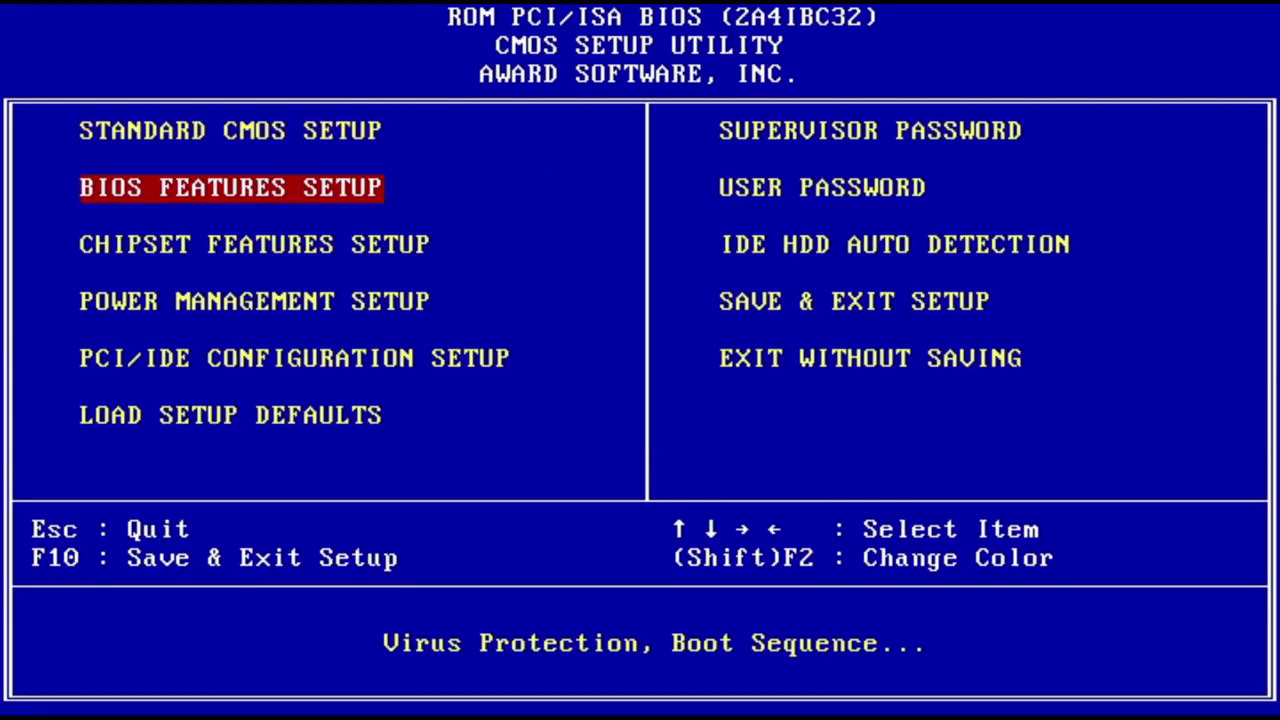
pyautogui.press('Down')
pyautogui.press('Down')
pyautogui.press('Right')
pyautogui.press('Return')
pyautogui.write('NY')
pyautogui.press('Return')
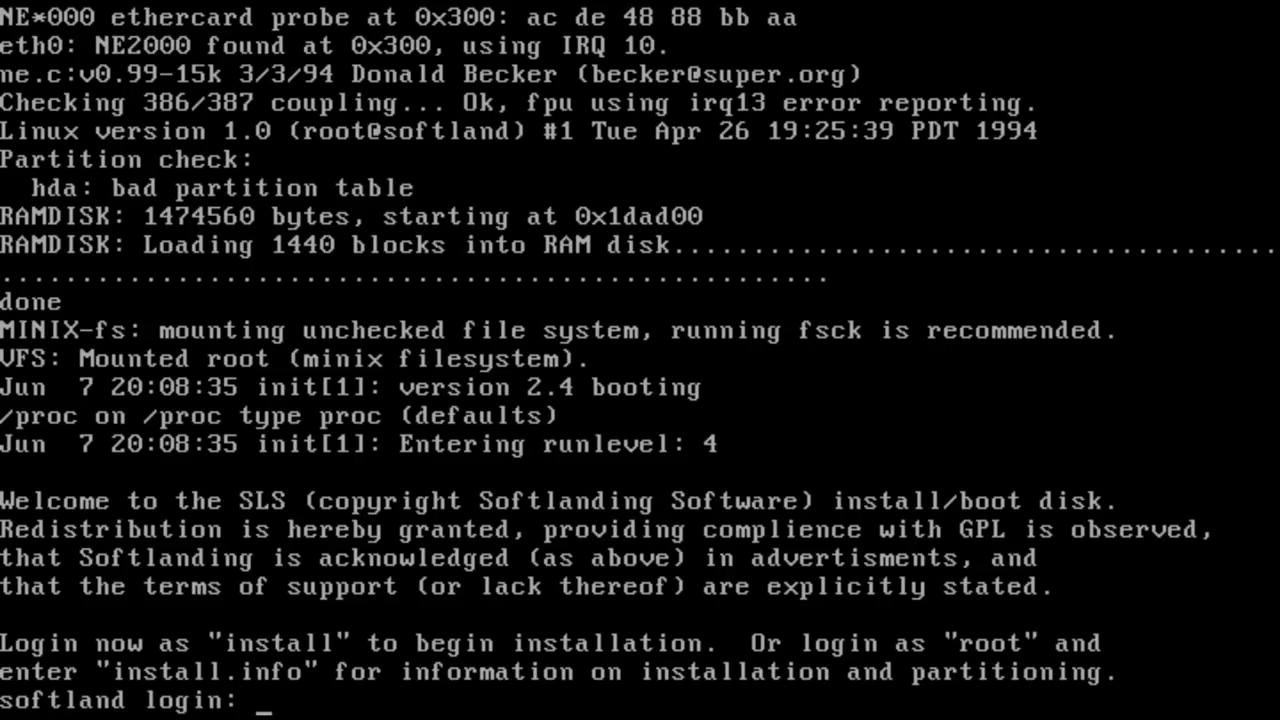
# Step: Log in as root, run fdisk /dev/hda and print the partition table
pyautogui.write('root')
pyautogui.press('Return')
pyautogui.write('fdis')
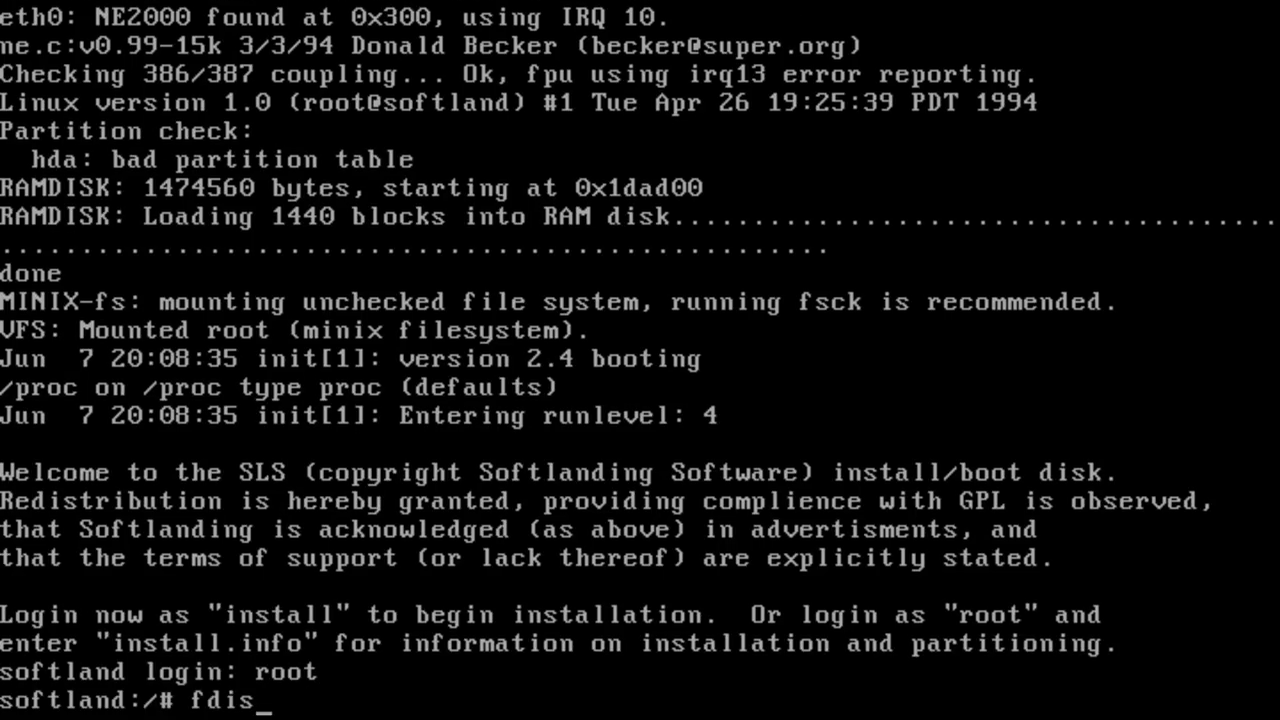
pyautogui.write('k /dev/hda')
pyautogui.press('Return')
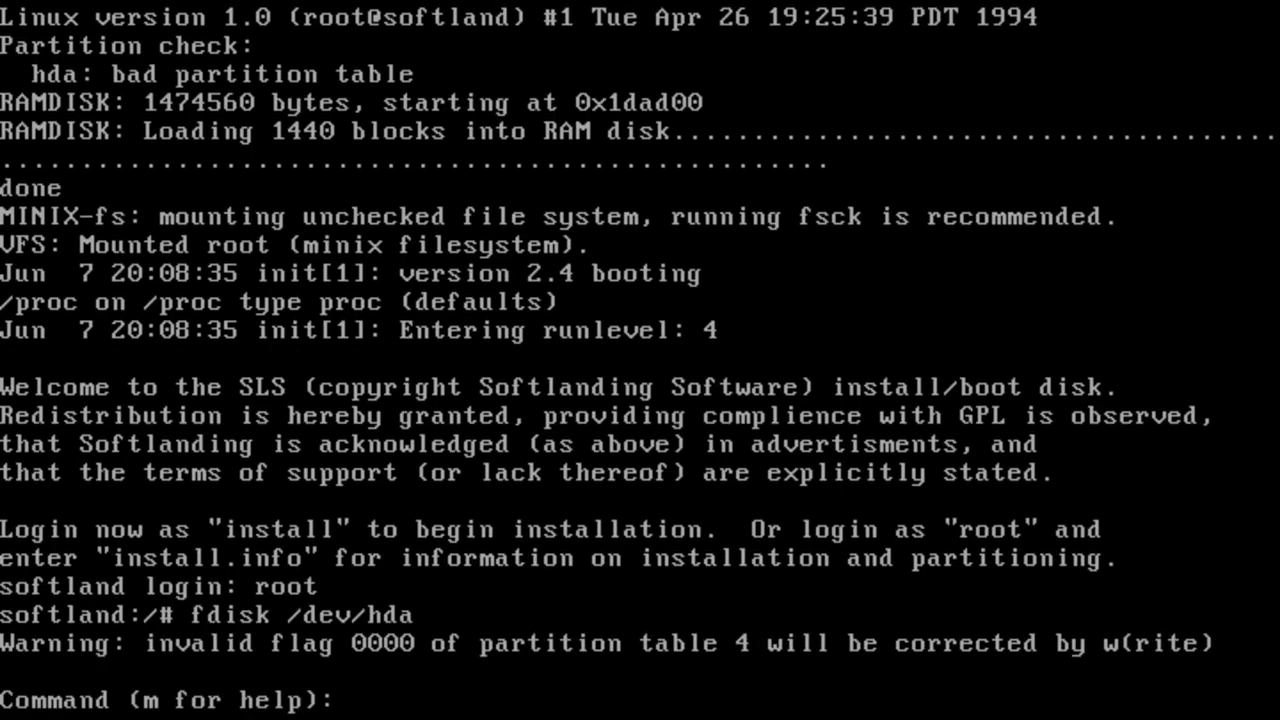
pyautogui.write('p')
pyautogui.press('Return')
# Step: Create primary partition 1 from cylinder 1 to cylinder 511
pyautogui.write('n')
pyautogui.press('Return')
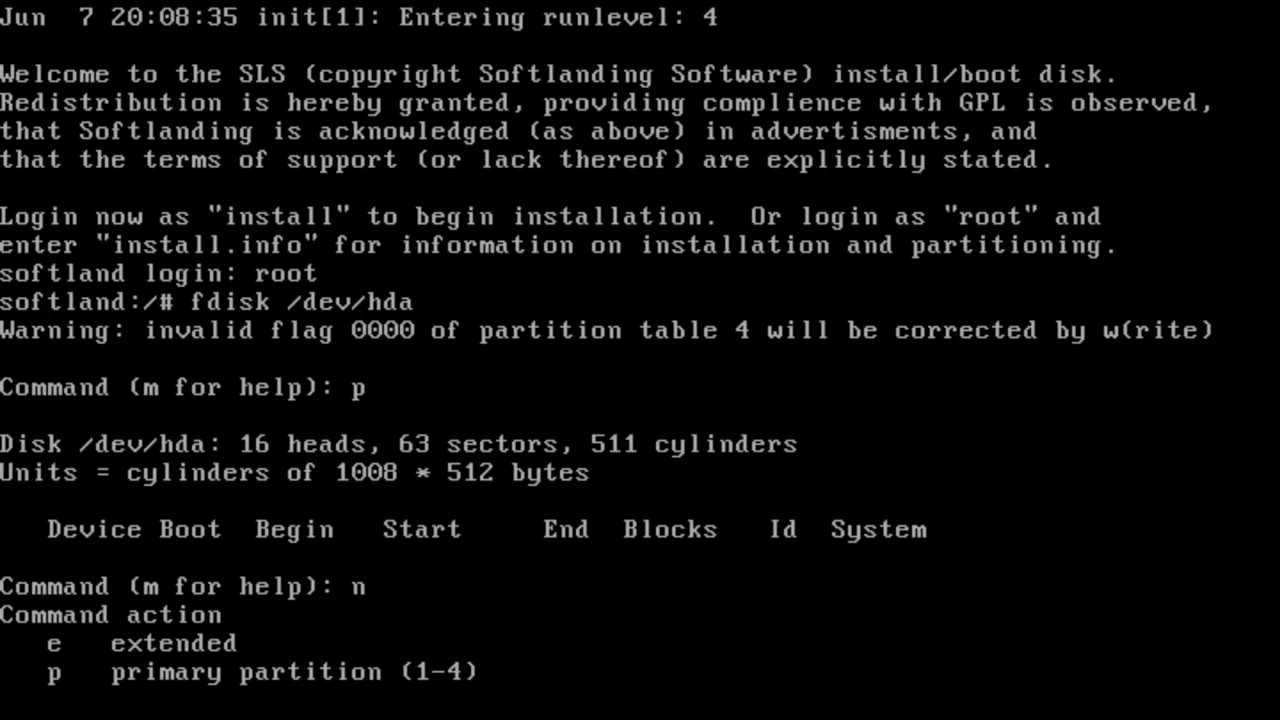
pyautogui.write('p')
pyautogui.press('Return')
pyautogui.write('1')
pyautogui.press('Return')
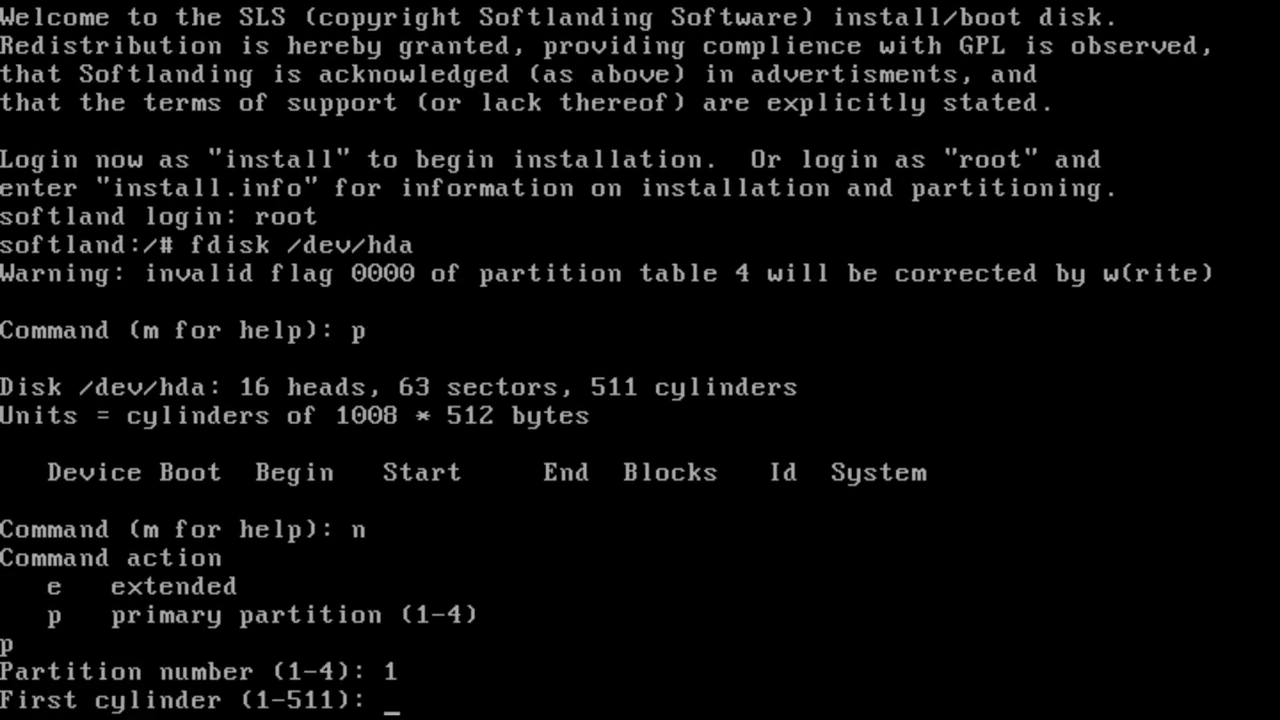
pyautogui.write('1')
pyautogui.press('Return')
pyautogui.write('511')
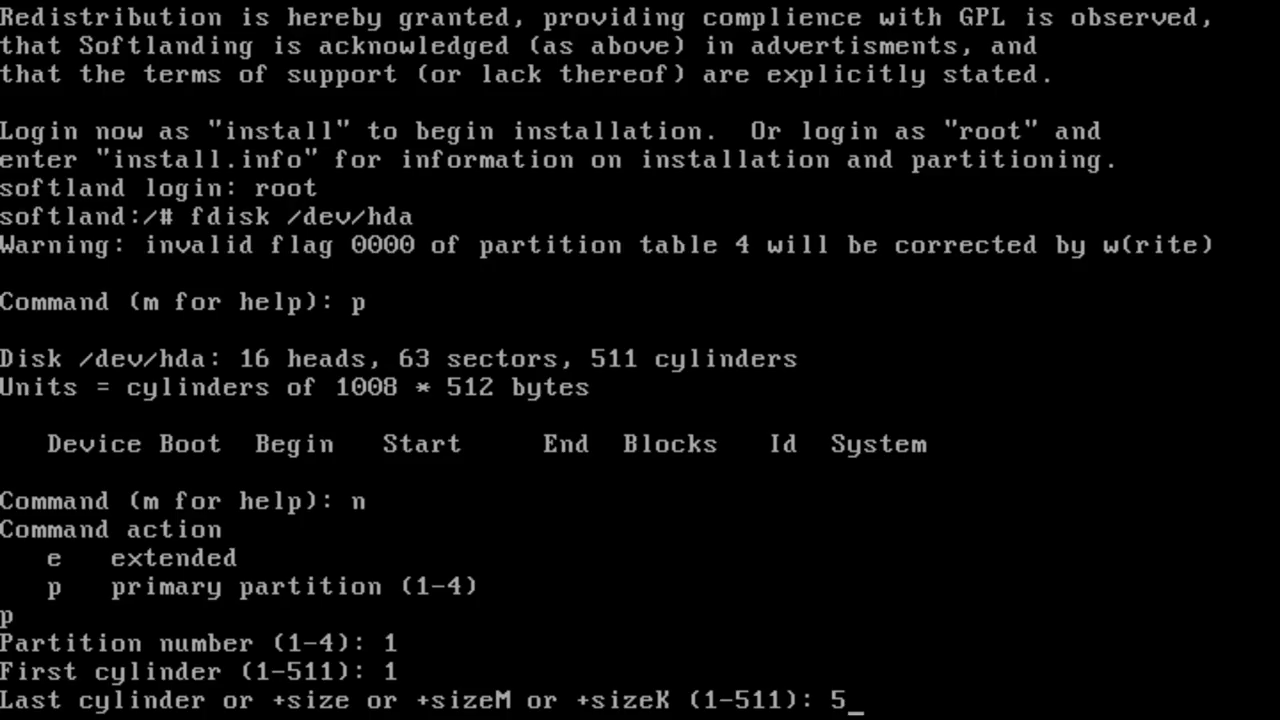
pyautogui.press('Return')
# Step: List the table to check hda1, then write it to disk
pyautogui.write('p')
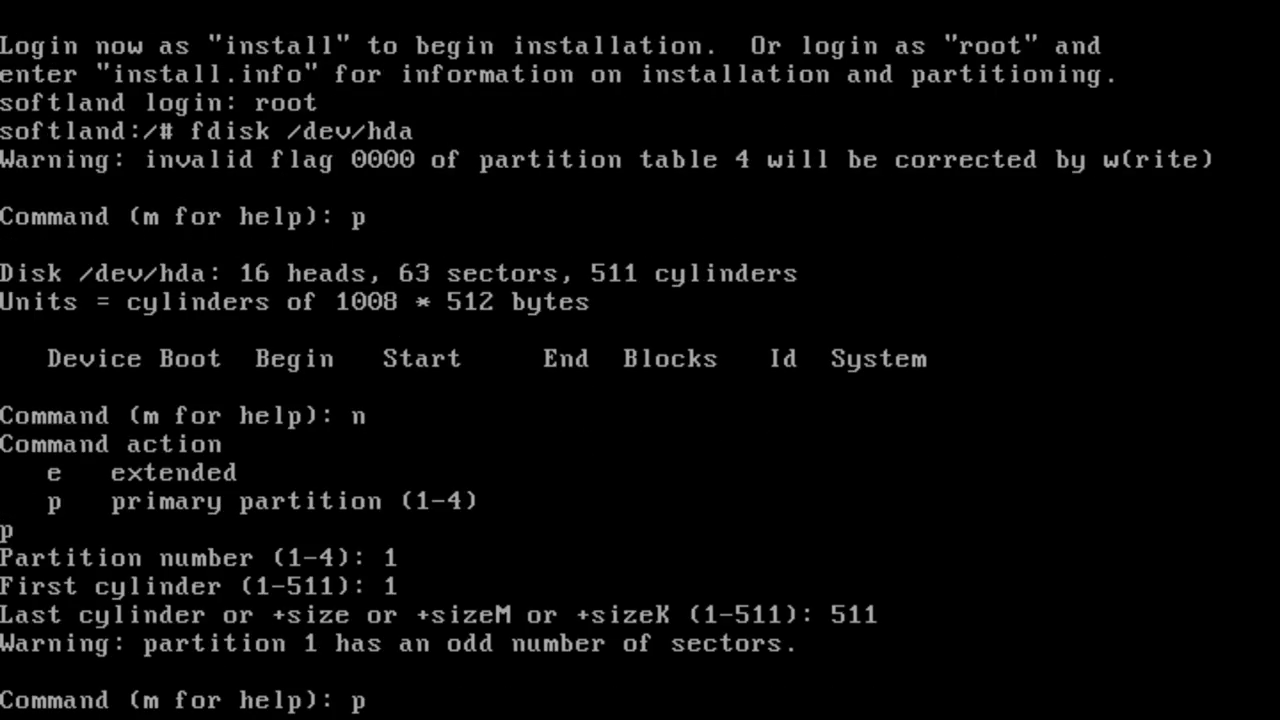
pyautogui.press('Return')
pyautogui.write('w')
pyautogui.press('Return')
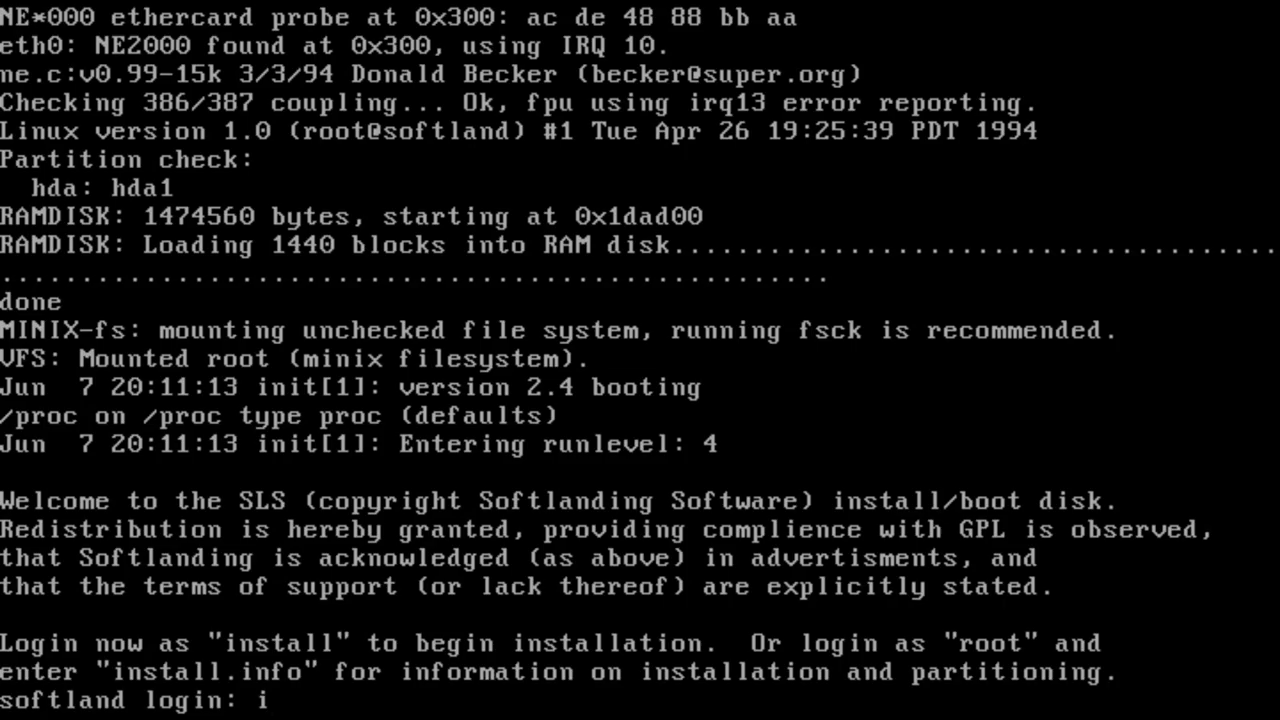
# Step: Log in as install and confirm a colour screen
pyautogui.write('install')
pyautogui.press('Return')
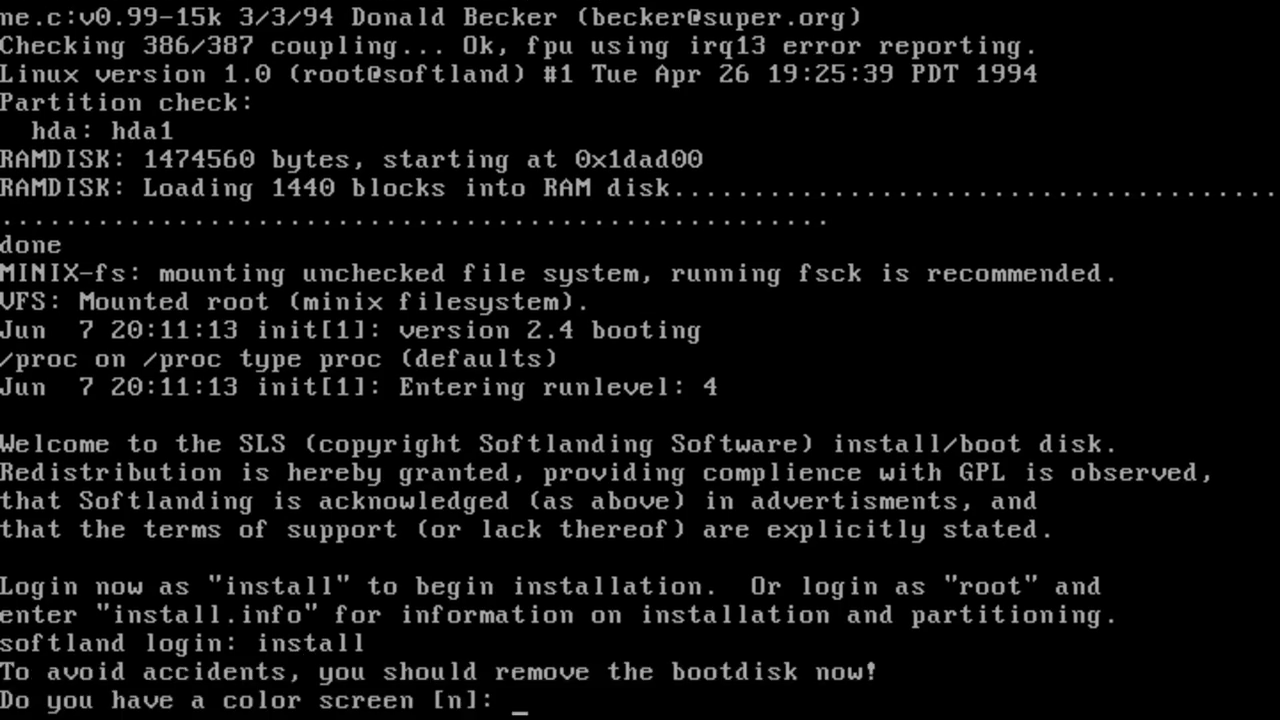
pyautogui.write('y')
pyautogui.press('Return')
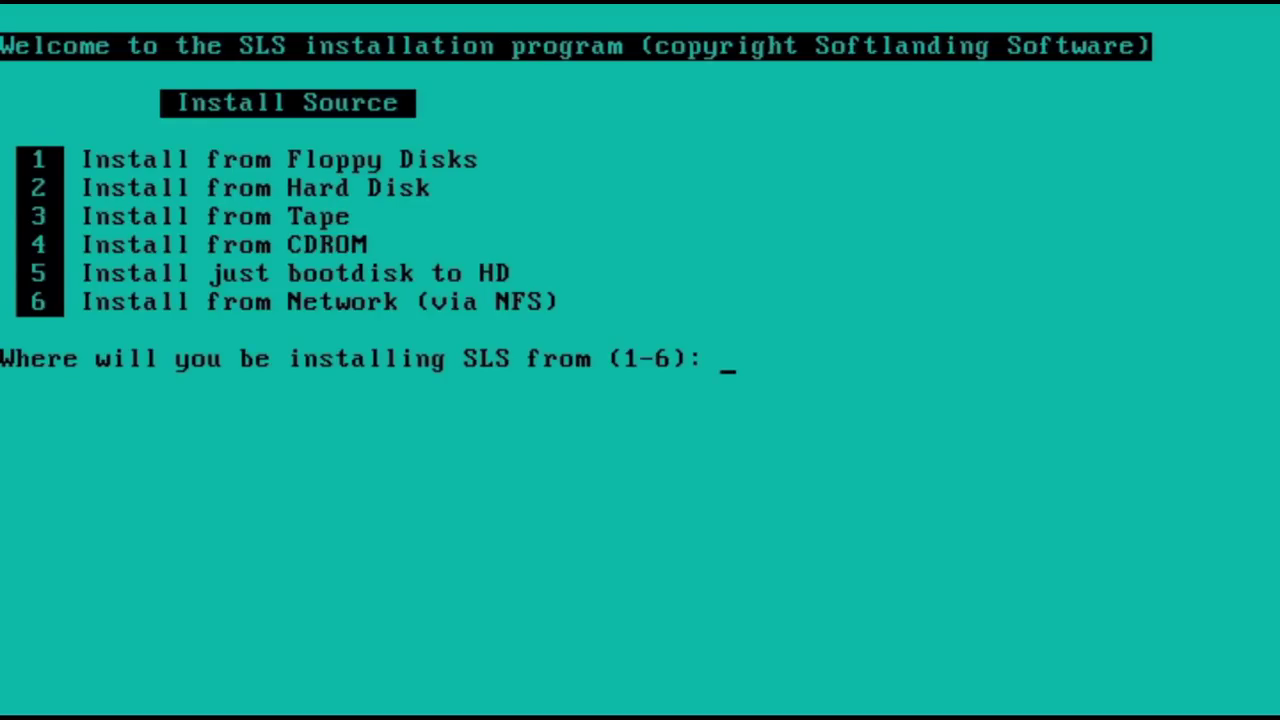
# Step: Choose a floppy install from the 3½-inch drive A
pyautogui.write('1')
pyautogui.press('Return')
pyautogui.write('2')
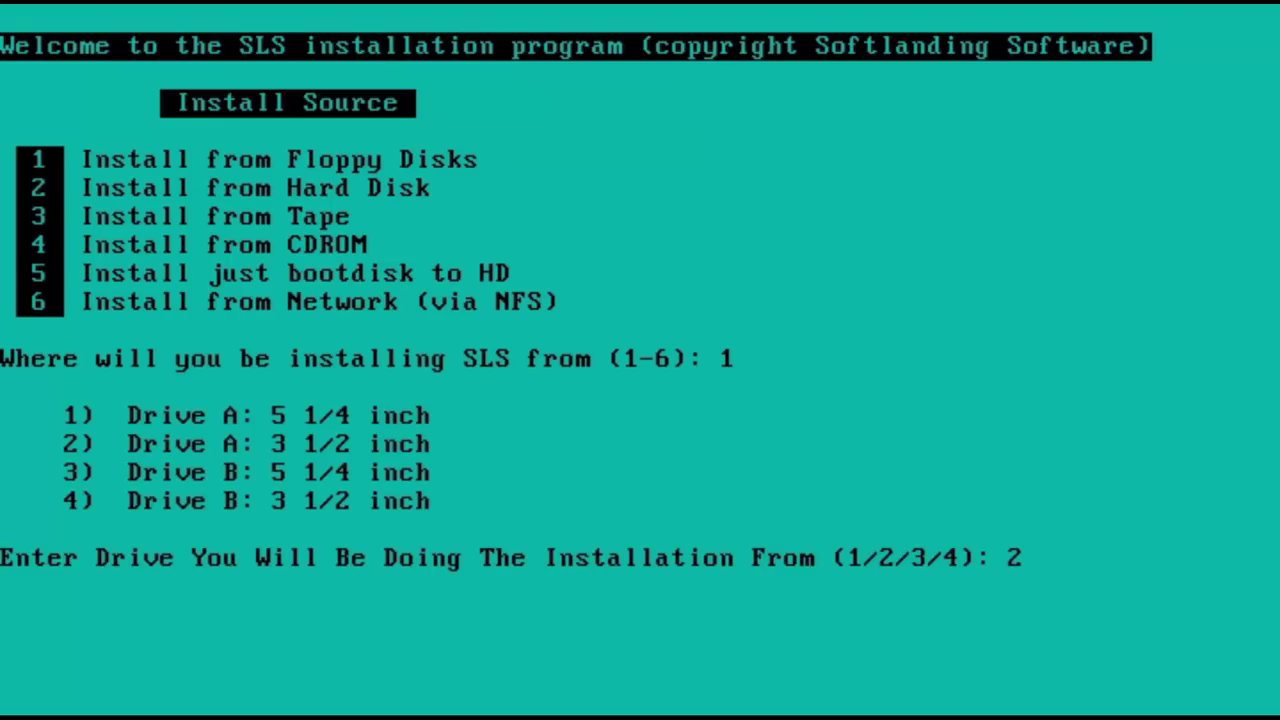
pyautogui.press('Return')
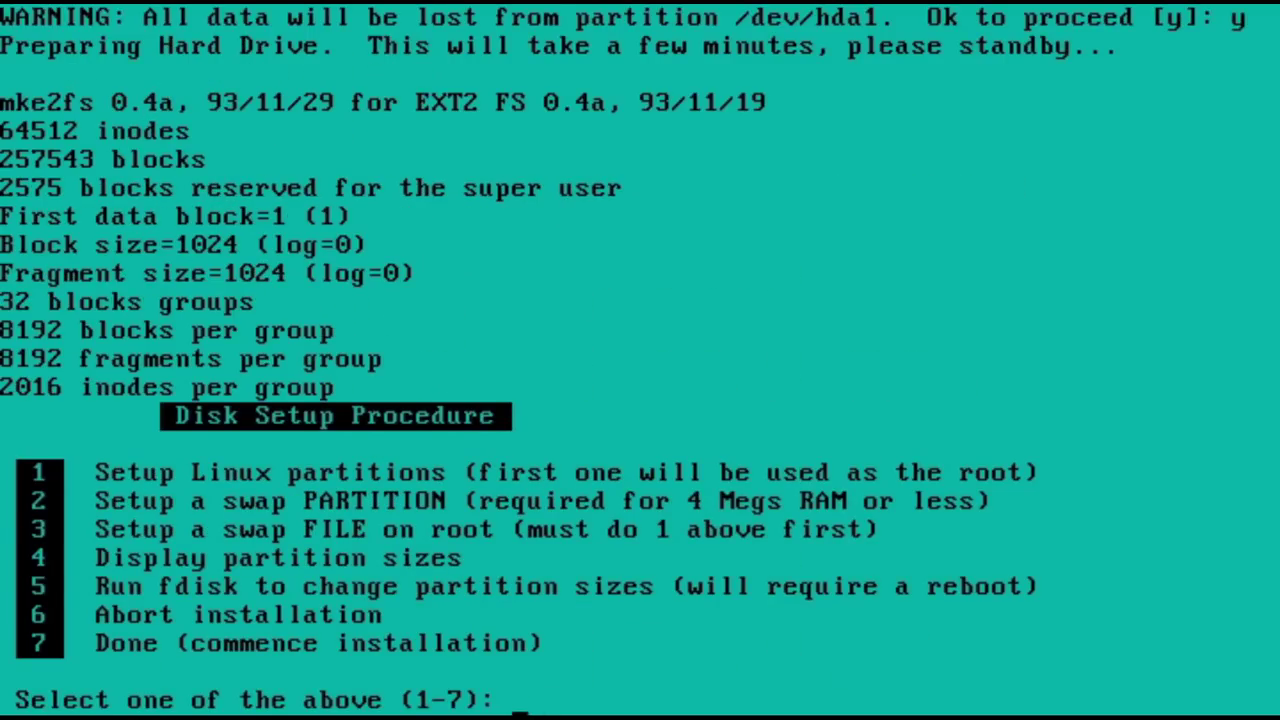
# Step: Set up a 16 MB swap file on the root partition
pyautogui.write('3')
pyautogui.press('Return')
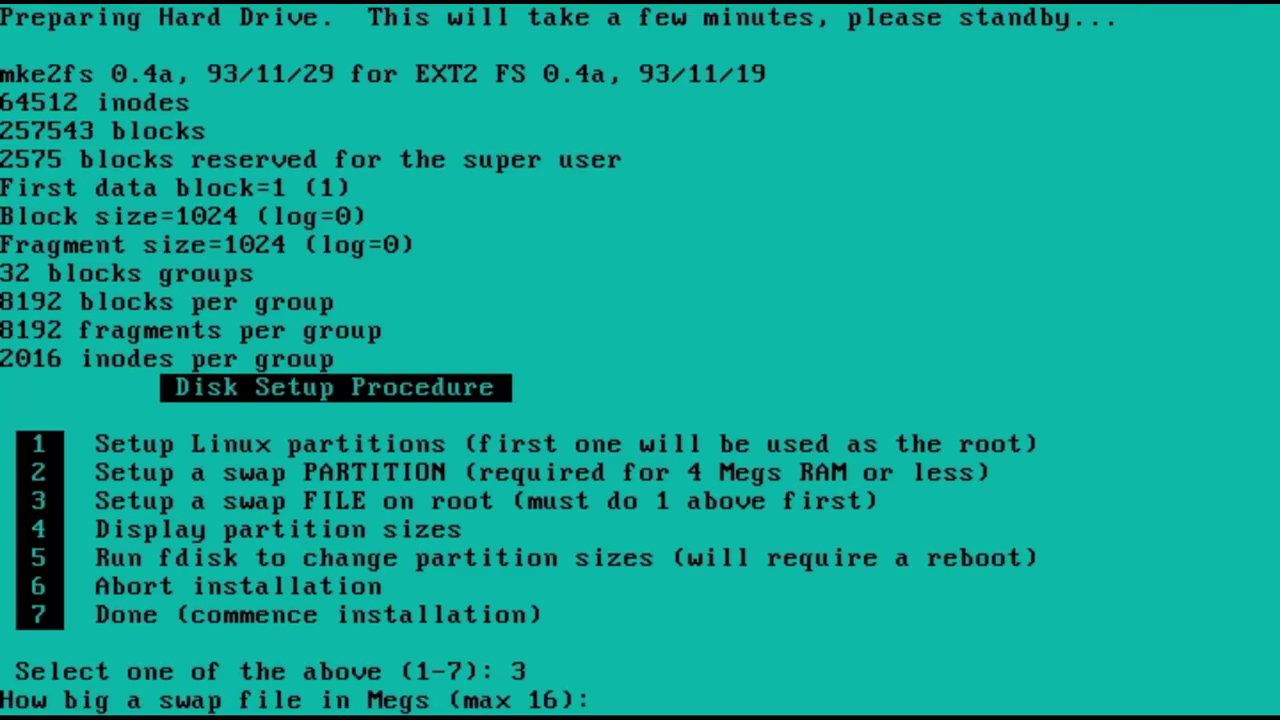
pyautogui.write('16')
pyautogui.press('Return')
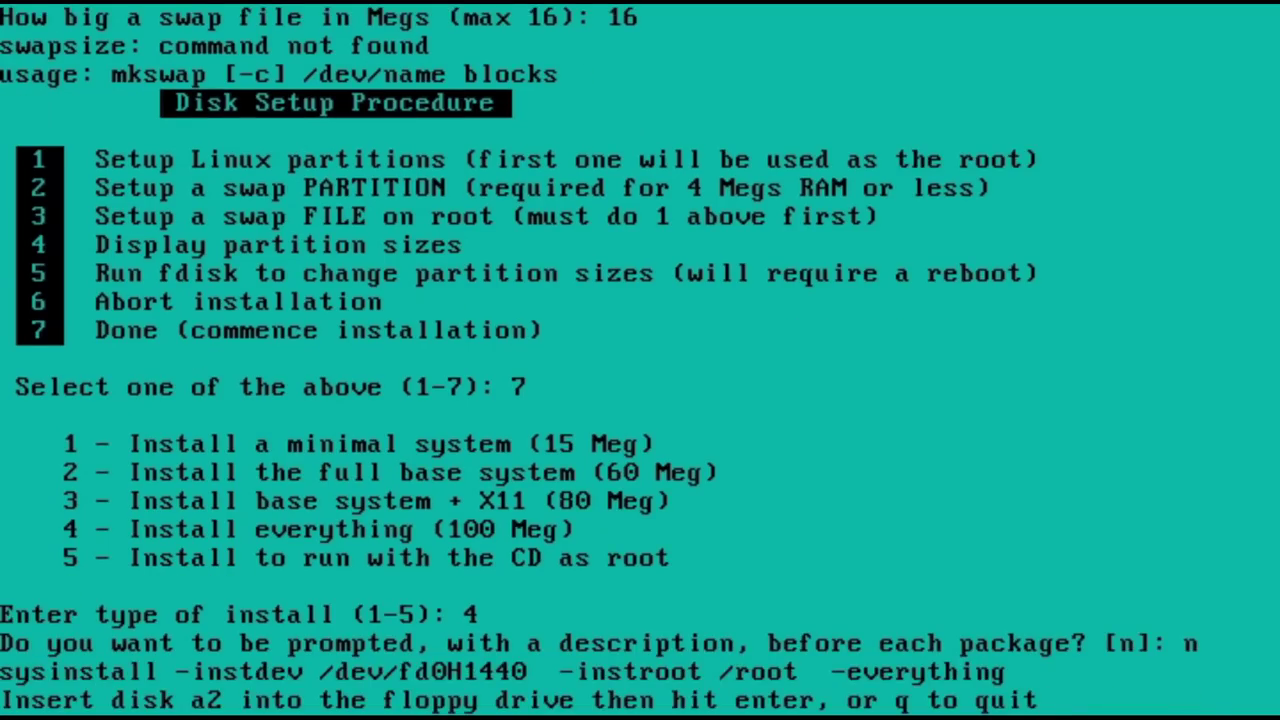
# Step: Feed in the SLS floppies, retry disk x2, and write the boot disk to the formatted floppy
pyautogui.press('Return')
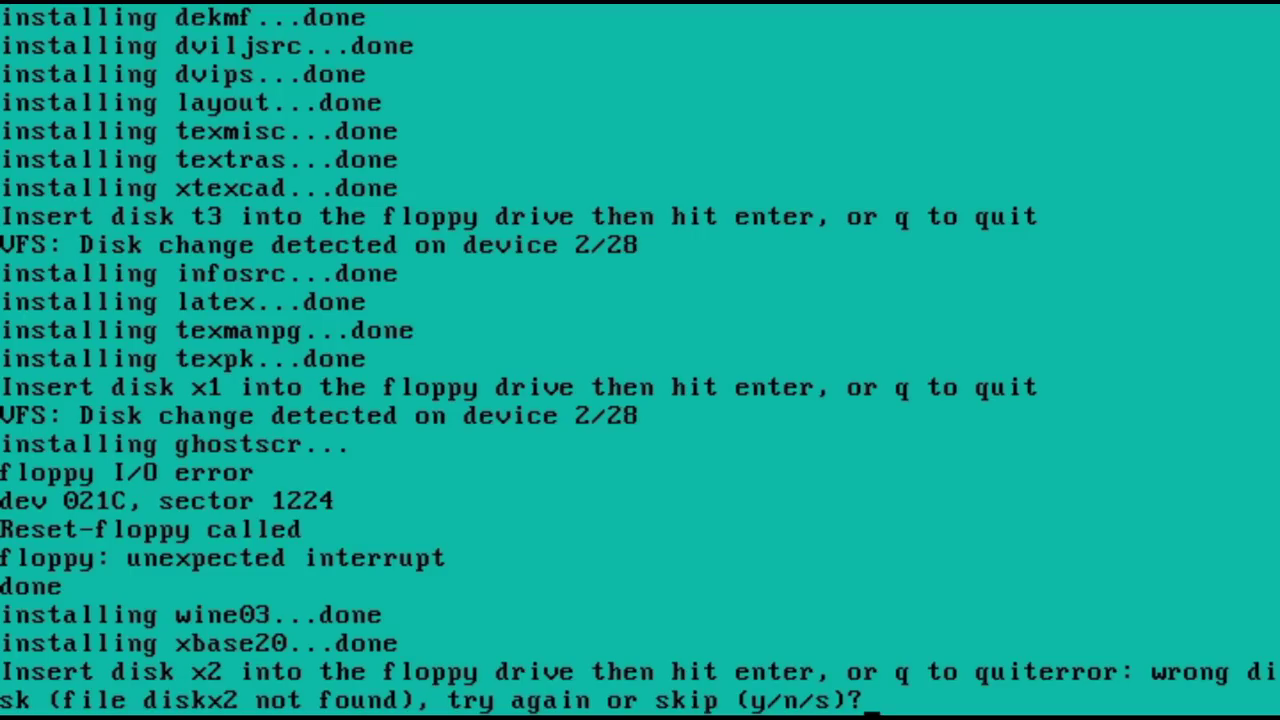
pyautogui.write('y')
pyautogui.press('Return')
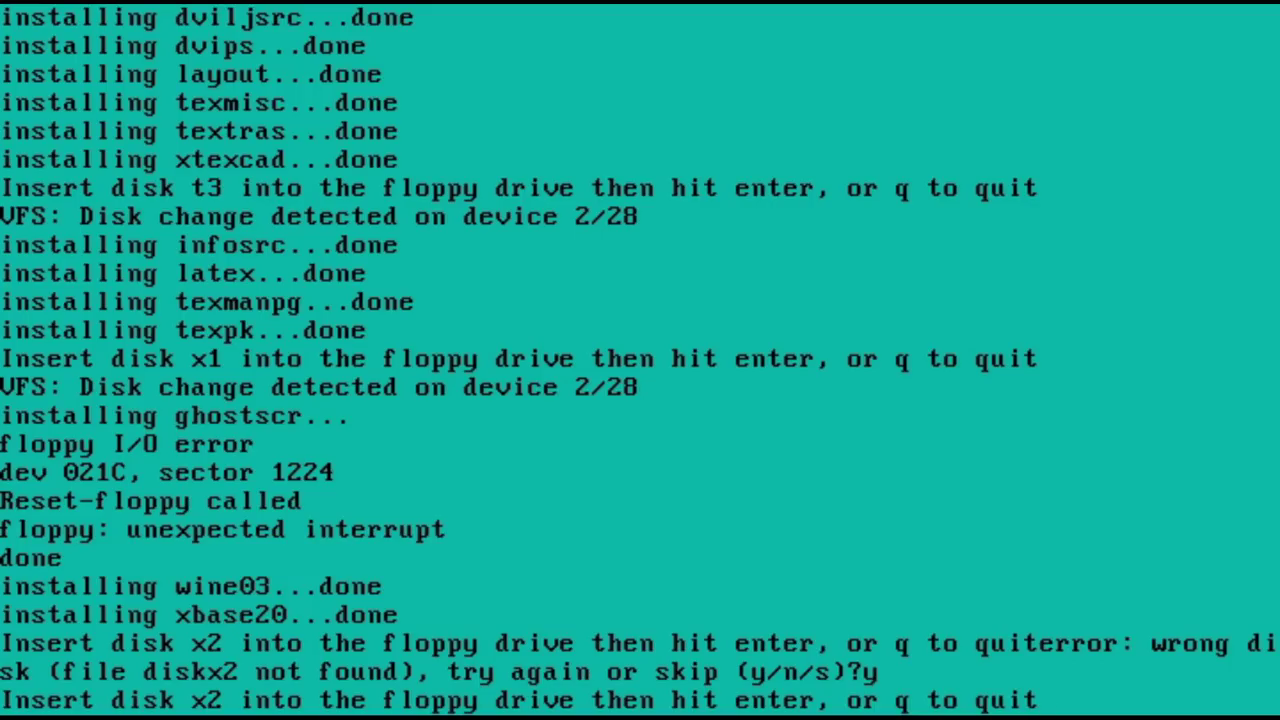
pyautogui.press('Return')
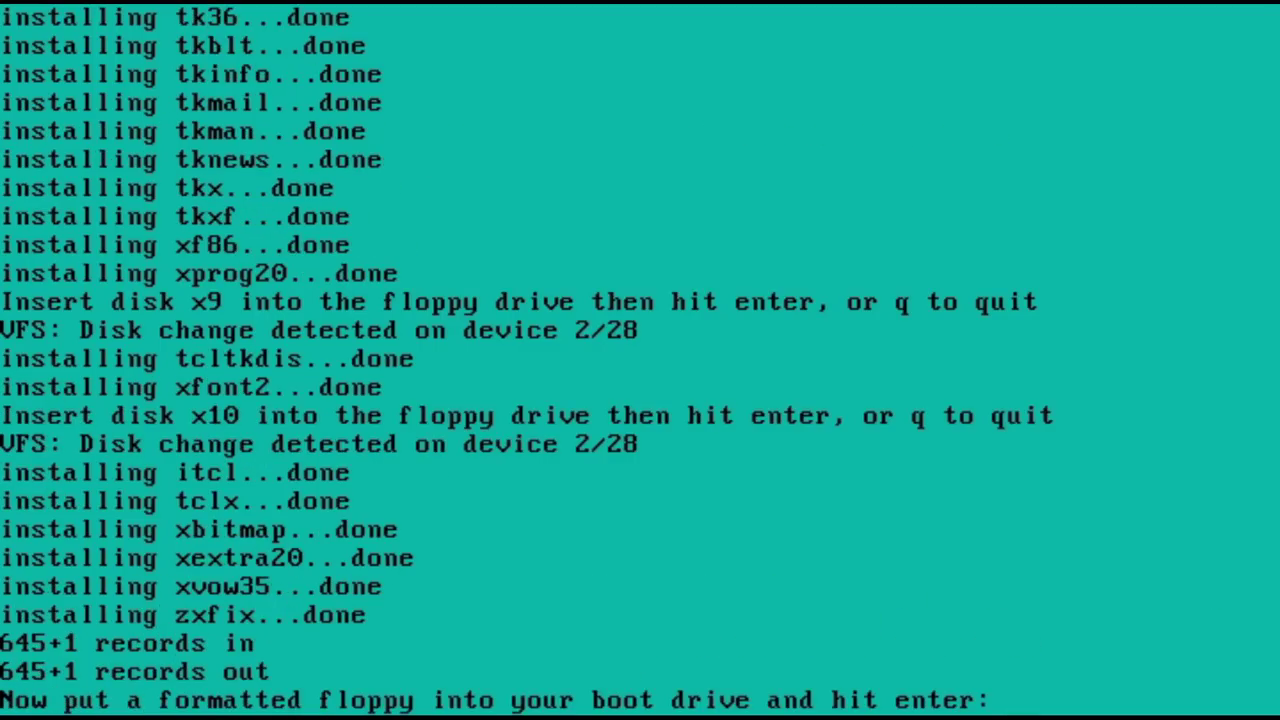
pyautogui.press('Return')
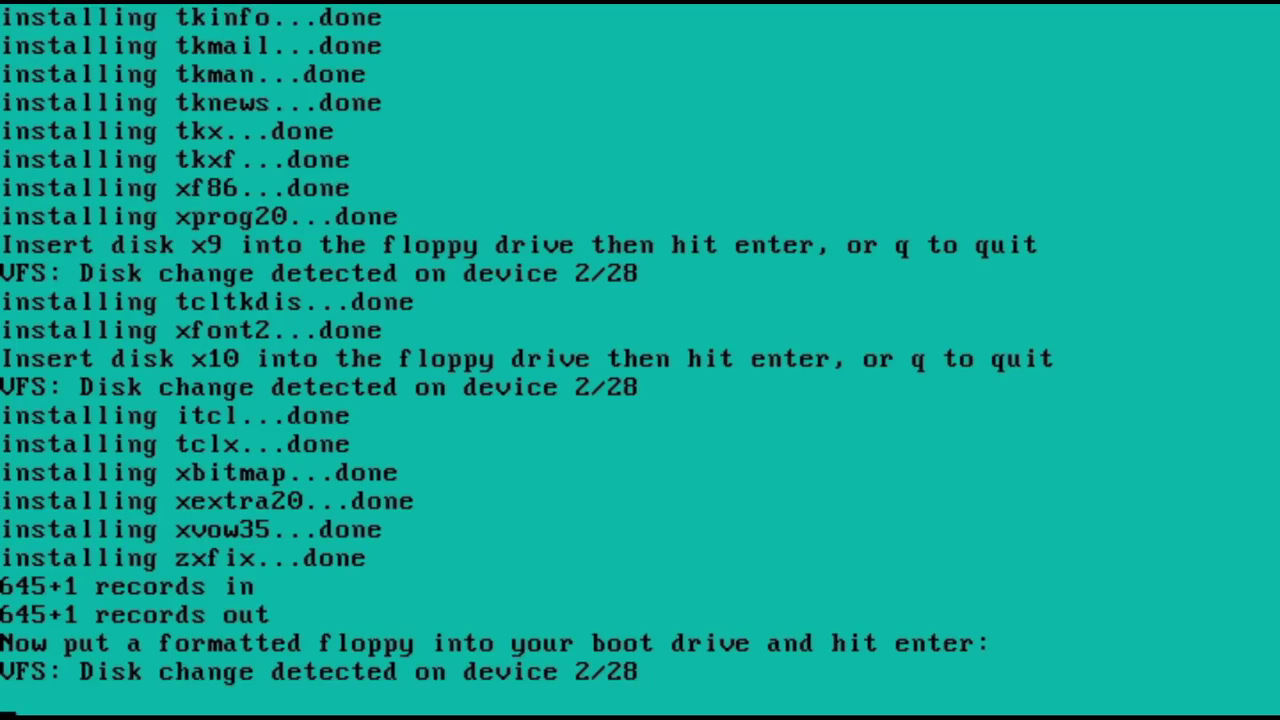
# Step: Answer boot setup: no video preset, no modem, /dev/hda1 active, no DOS partition
pyautogui.press('Return')
pyautogui.write('n')
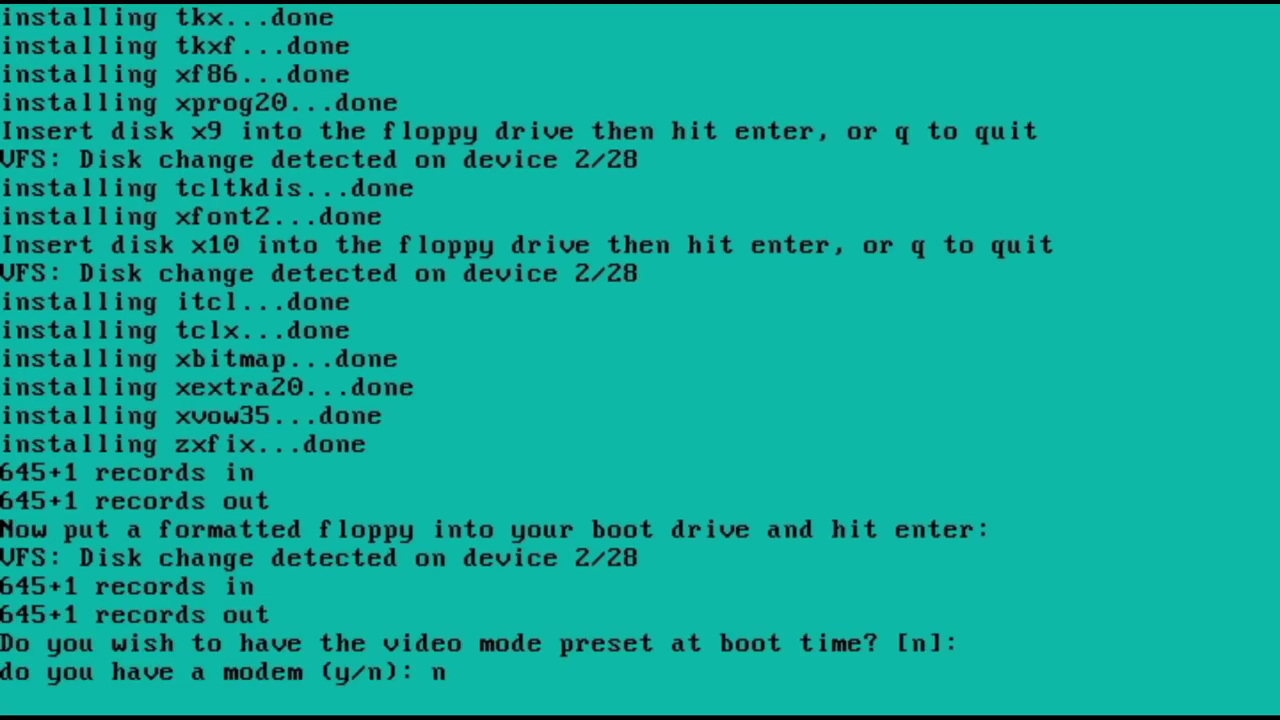
pyautogui.press('Return')
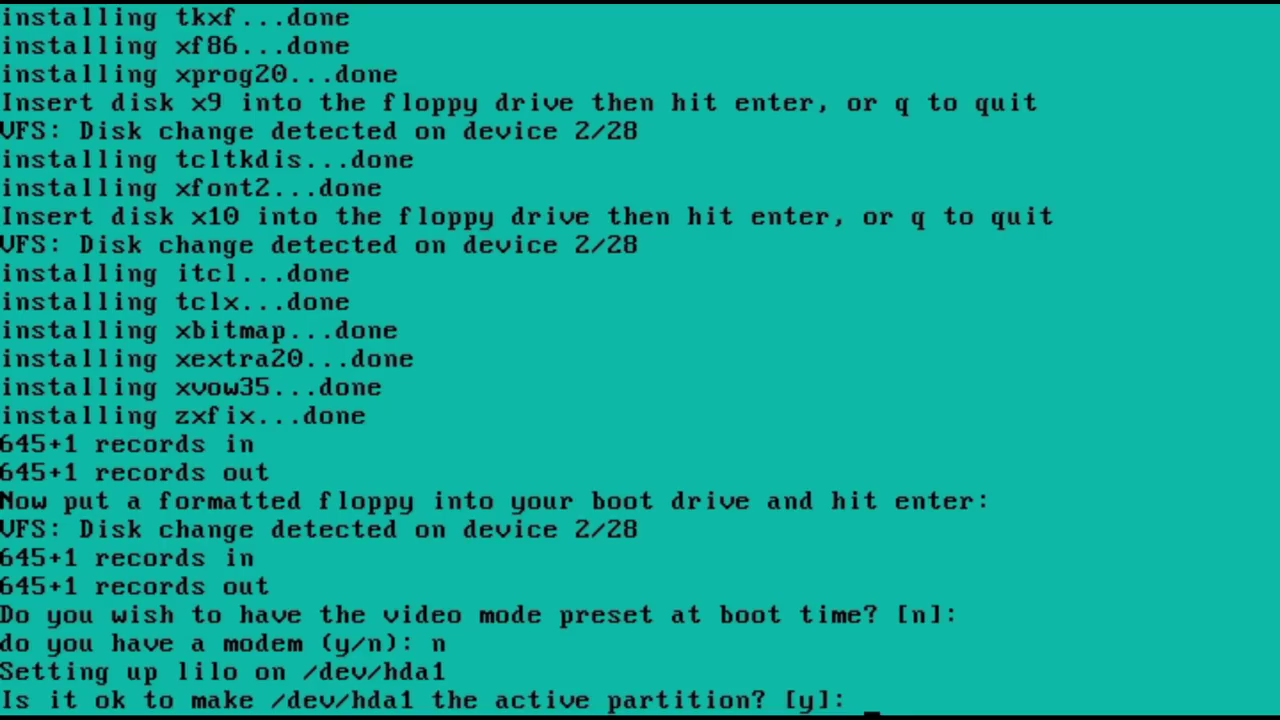
pyautogui.write('y')
pyautogui.press('Return')
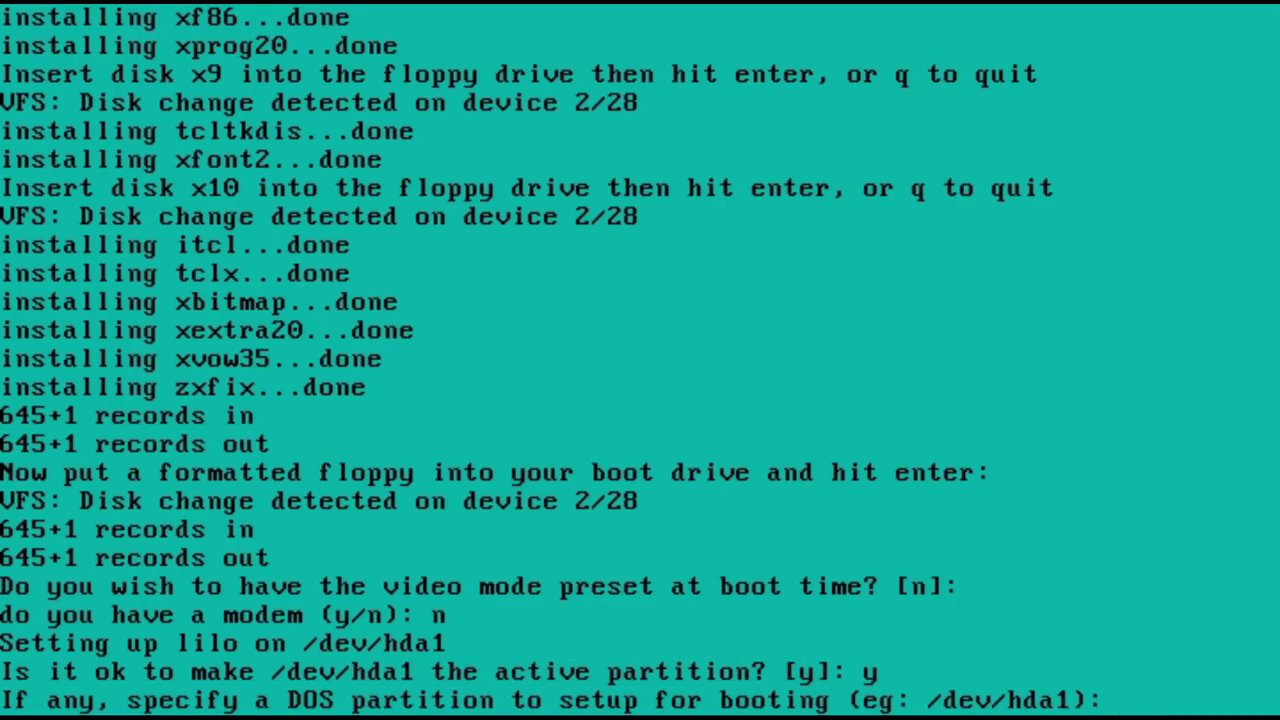
pyautogui.press('Return')
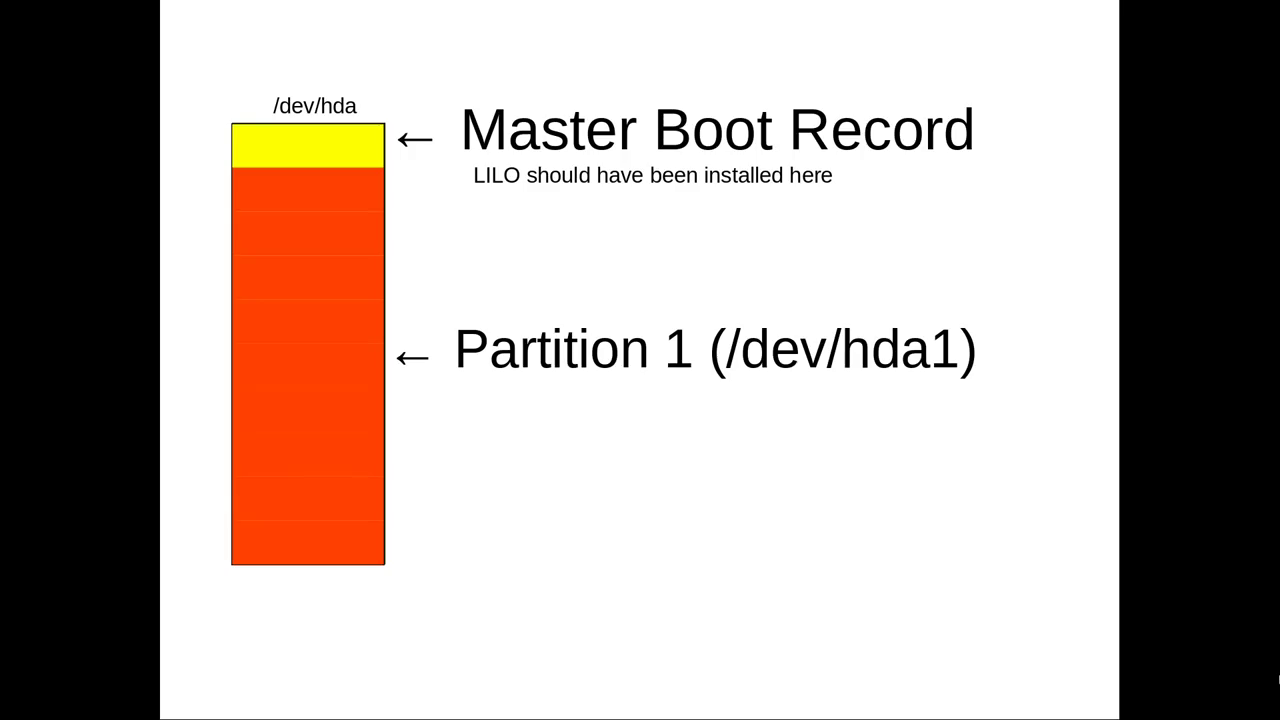
# Step: Advance the diagram to the Partition Boot Record band and the note about LILO's location
pyautogui.press('Right')
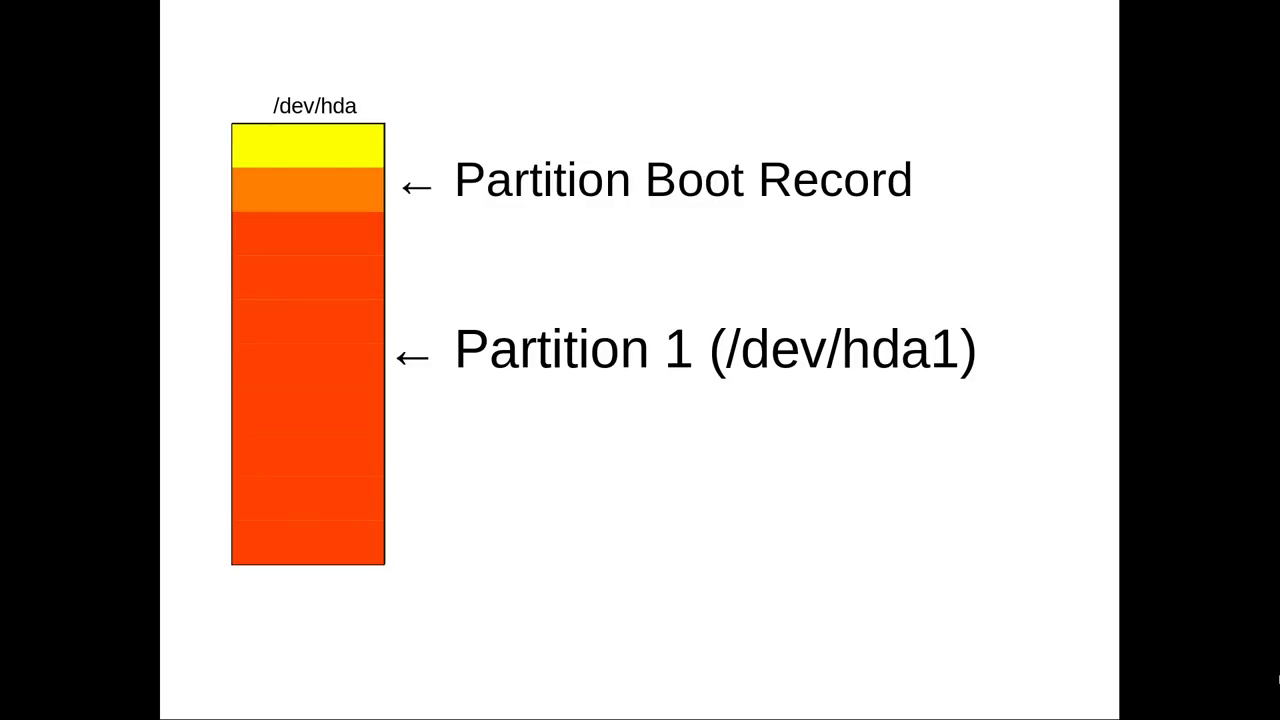
pyautogui.press('Right')
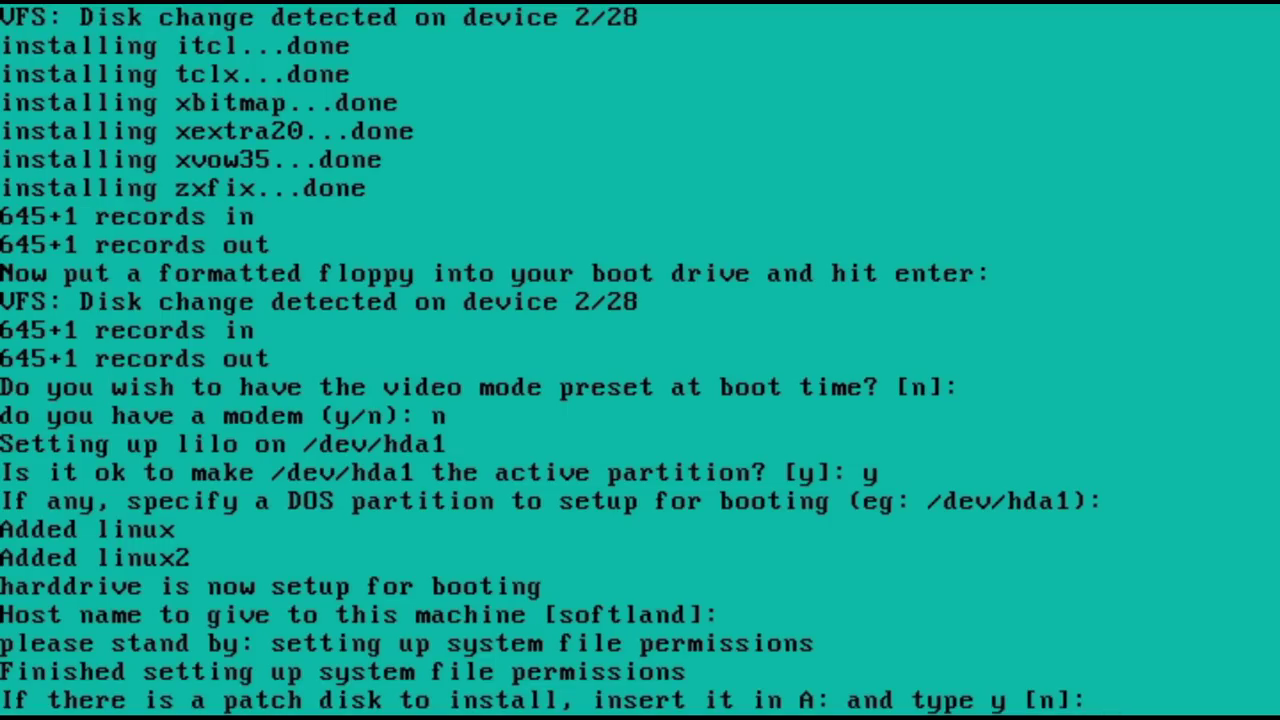
# Step: Skip the patch disk and reboot the emulated PC after installation
pyautogui.press('Return')
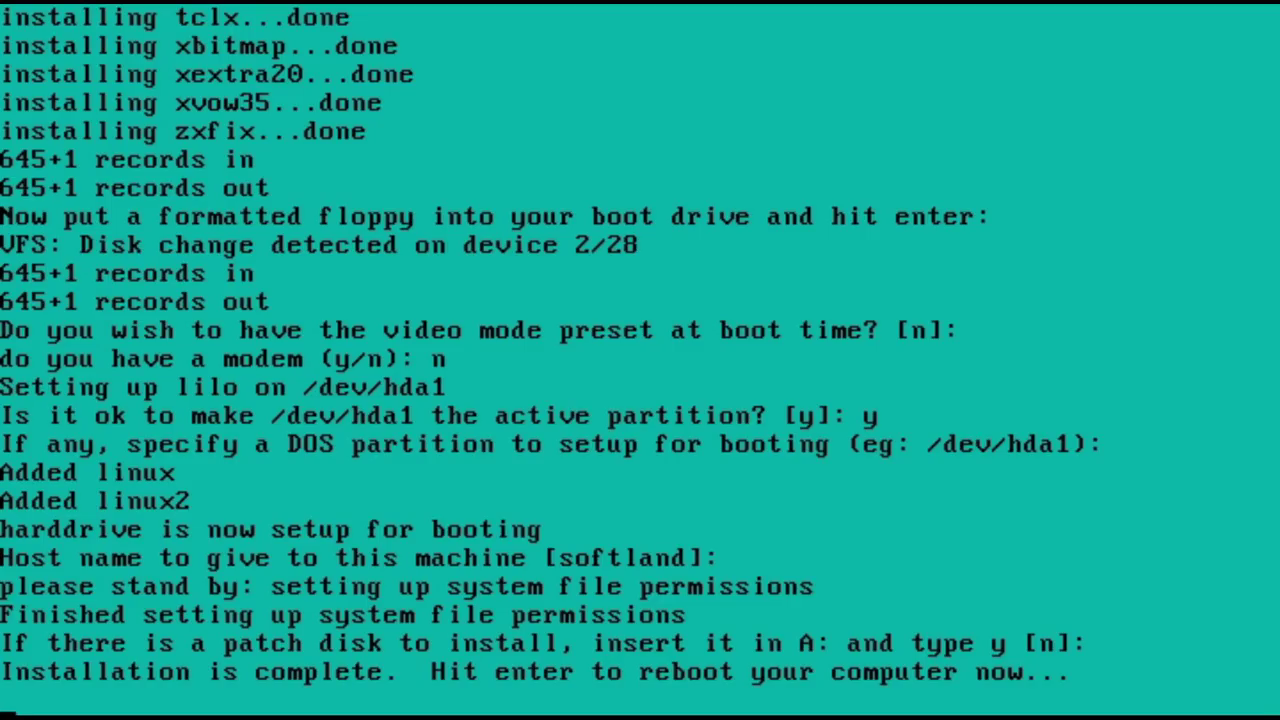
pyautogui.press('Return')
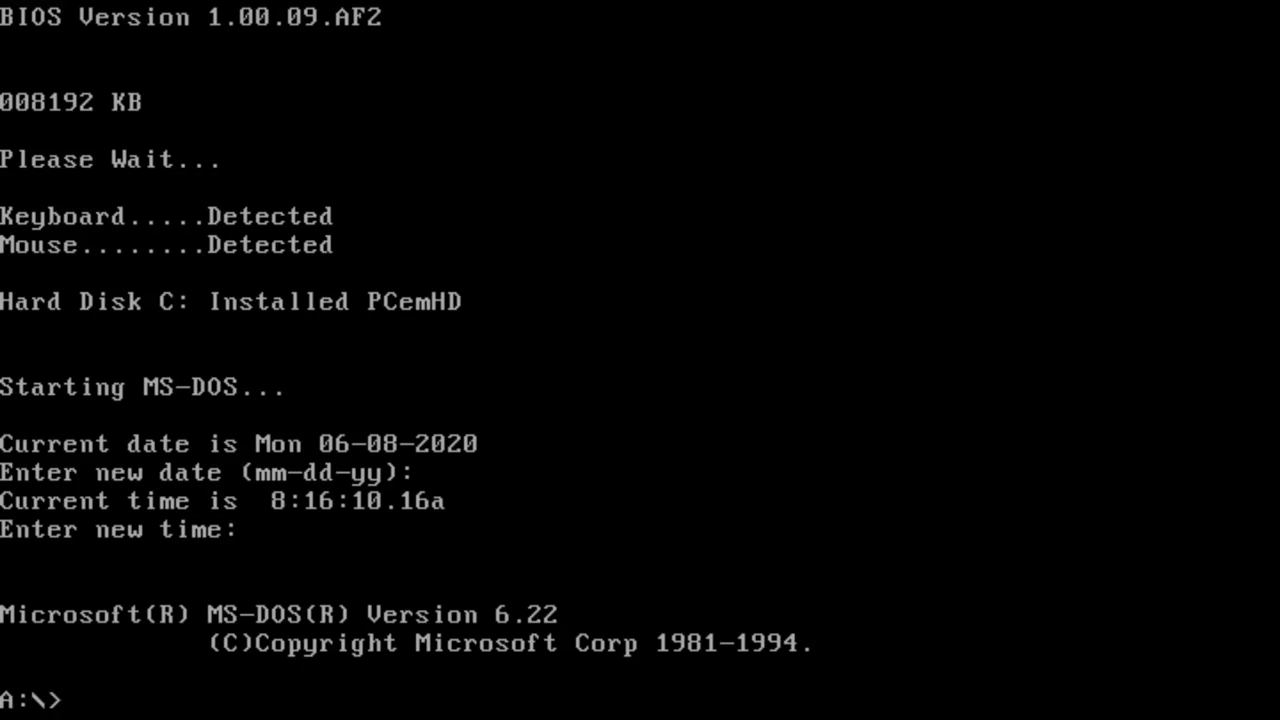
# Step: Boot Linux from DOS with loadlin zimage and open /etc/lilo.conf in emacs
pyautogui.write('loadlin zimage')
pyautogui.press('Return')
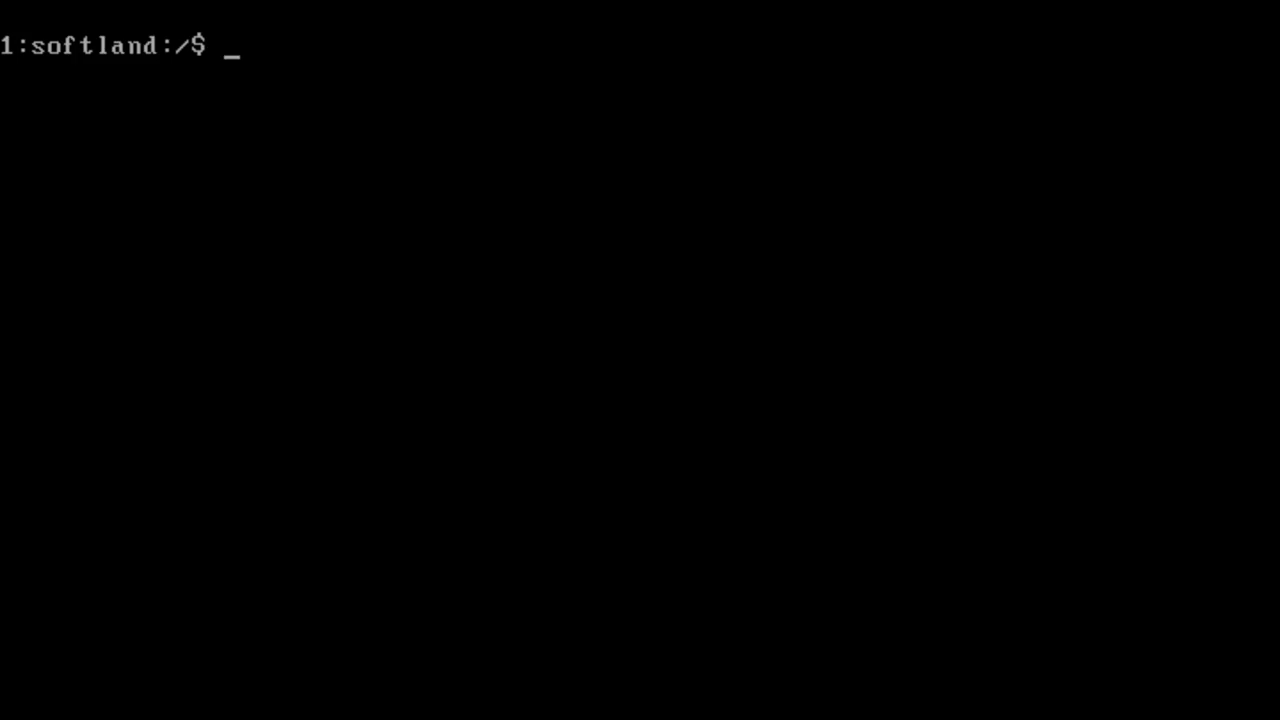
pyautogui.write('emacs /etc/lilo.conf')
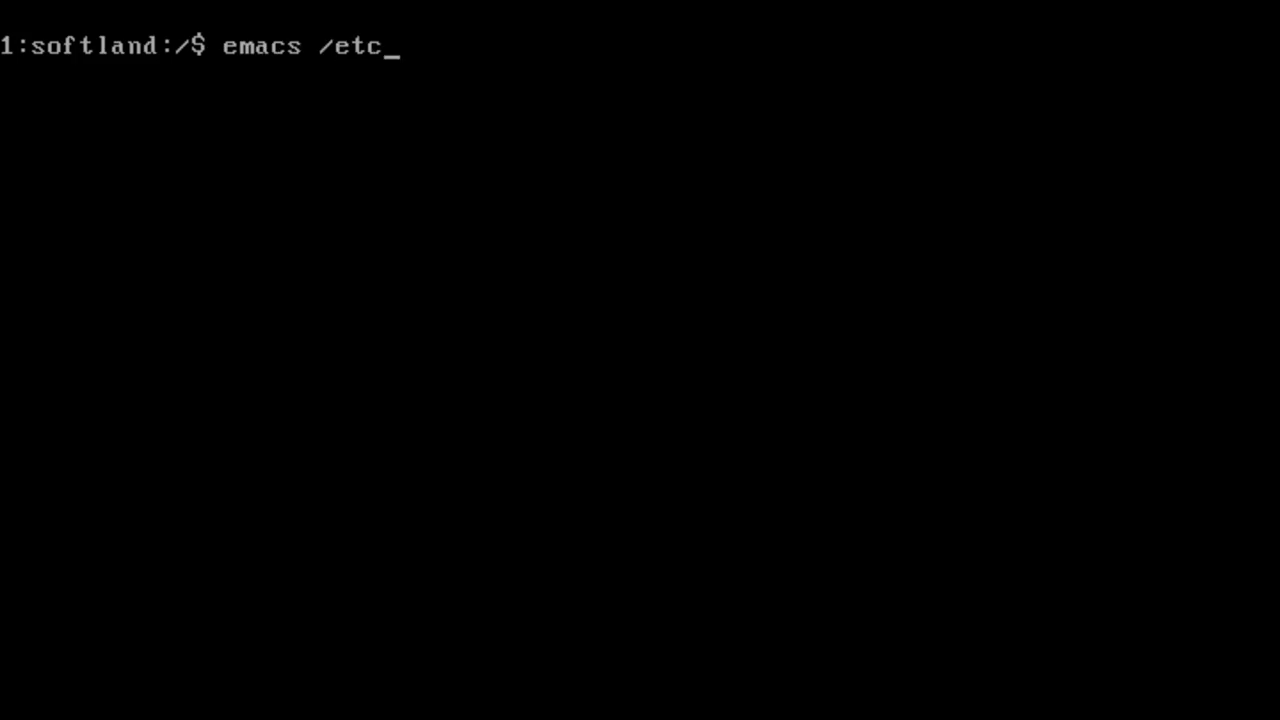
pyautogui.press('Return')
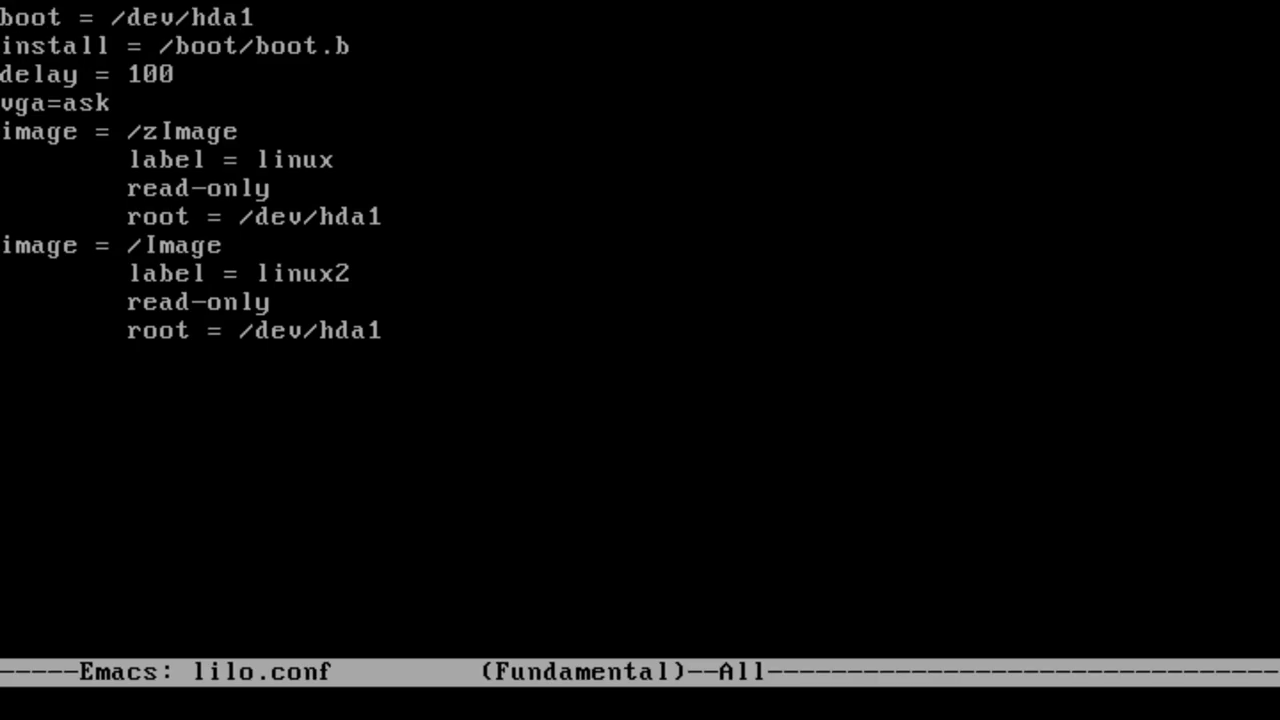
# Step: Change boot=/dev/hda1 to /dev/hda, save lilo.conf, and reinstall LILO by running lilo
pyautogui.press('BackSpace')
pyautogui.hotkey('ctrl', 'x')
pyautogui.hotkey('ctrl', 's')
pyautogui.hotkey('ctrl', 'z')
pyautogui.write('lilo')
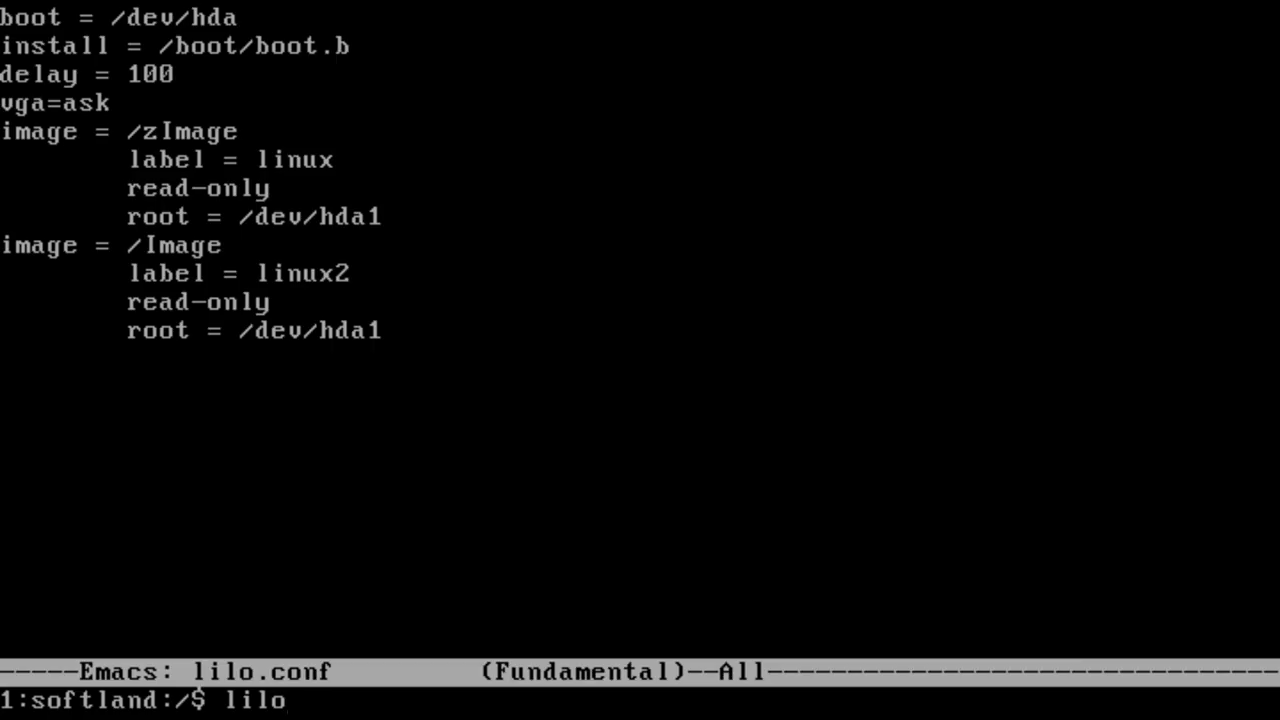
pyautogui.press('Return')
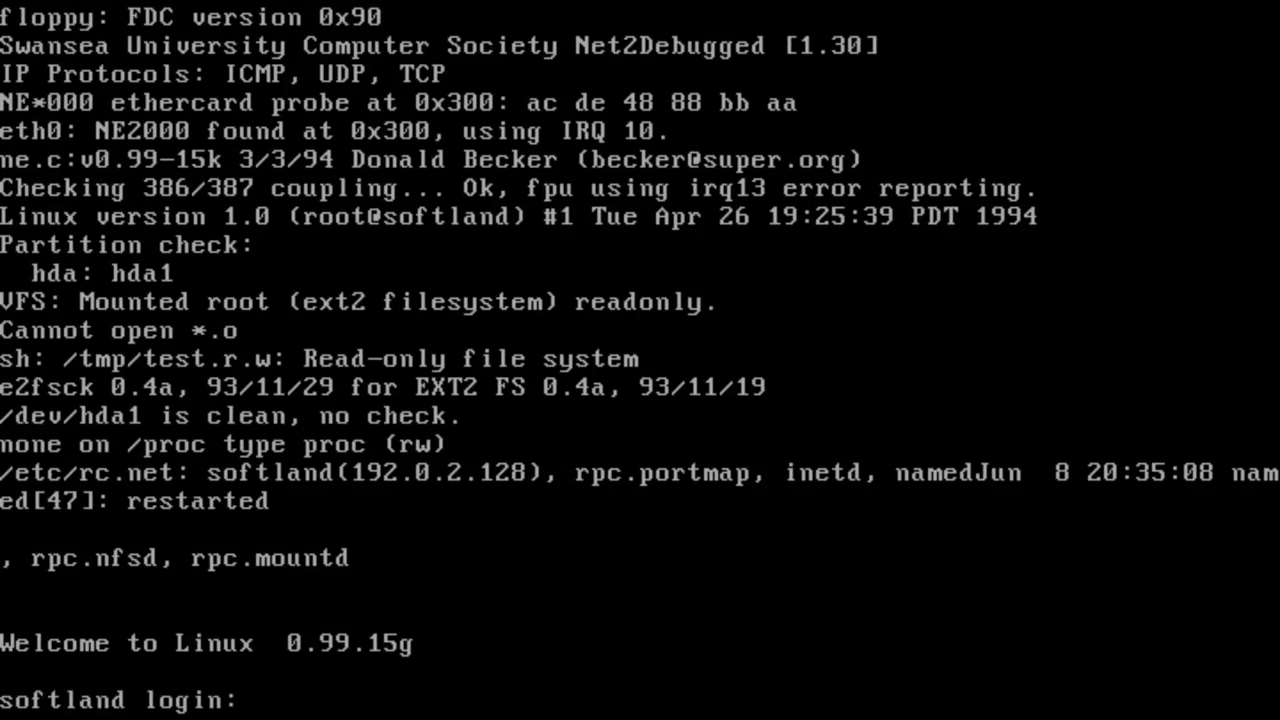
# Step: Log in as root at the softland login prompt
pyautogui.write('root')
pyautogui.press('Return')
pyautogui.press('Return')
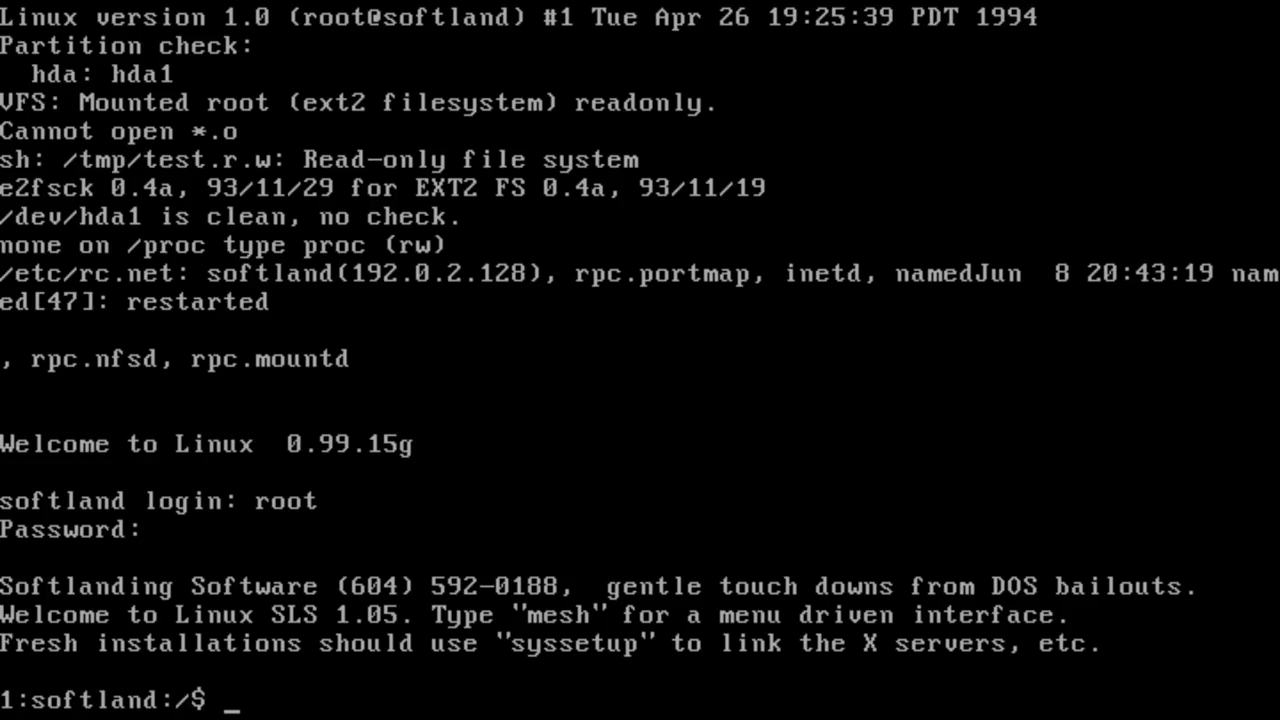
# Step: Run mesh, open the /etc directory and highlight csh.cshrc
pyautogui.write('mesh')
pyautogui.press('Return')
pyautogui.press('Down')
pyautogui.press('Down')
pyautogui.press('Down')
pyautogui.press('Down')
pyautogui.press('Down')
pyautogui.press('Down')
pyautogui.press('Down')
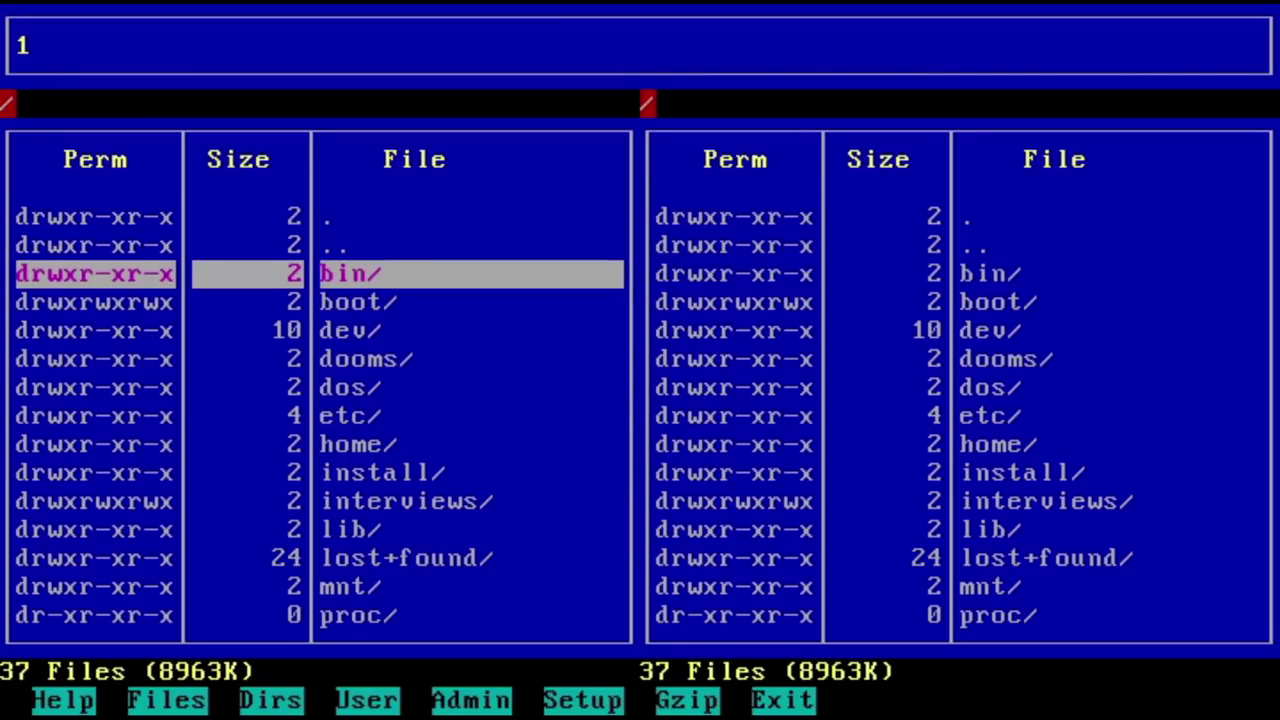
pyautogui.press('Return')
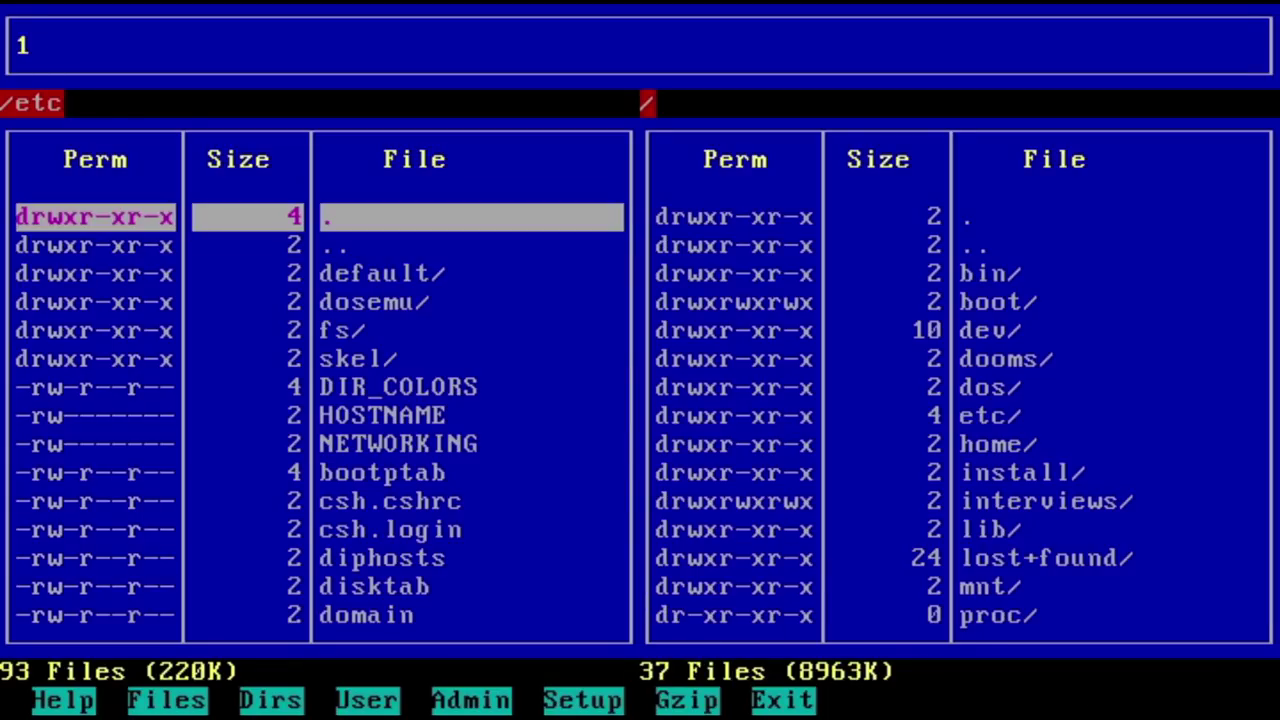
pyautogui.press('Down')
pyautogui.press('Down')
pyautogui.press('Down')
pyautogui.press('Down')
pyautogui.press('Down')
pyautogui.press('Down')
pyautogui.press('Down')
pyautogui.press('Down')
pyautogui.press('Down')
pyautogui.press('Down')
pyautogui.press('Down')
pyautogui.press('Up')
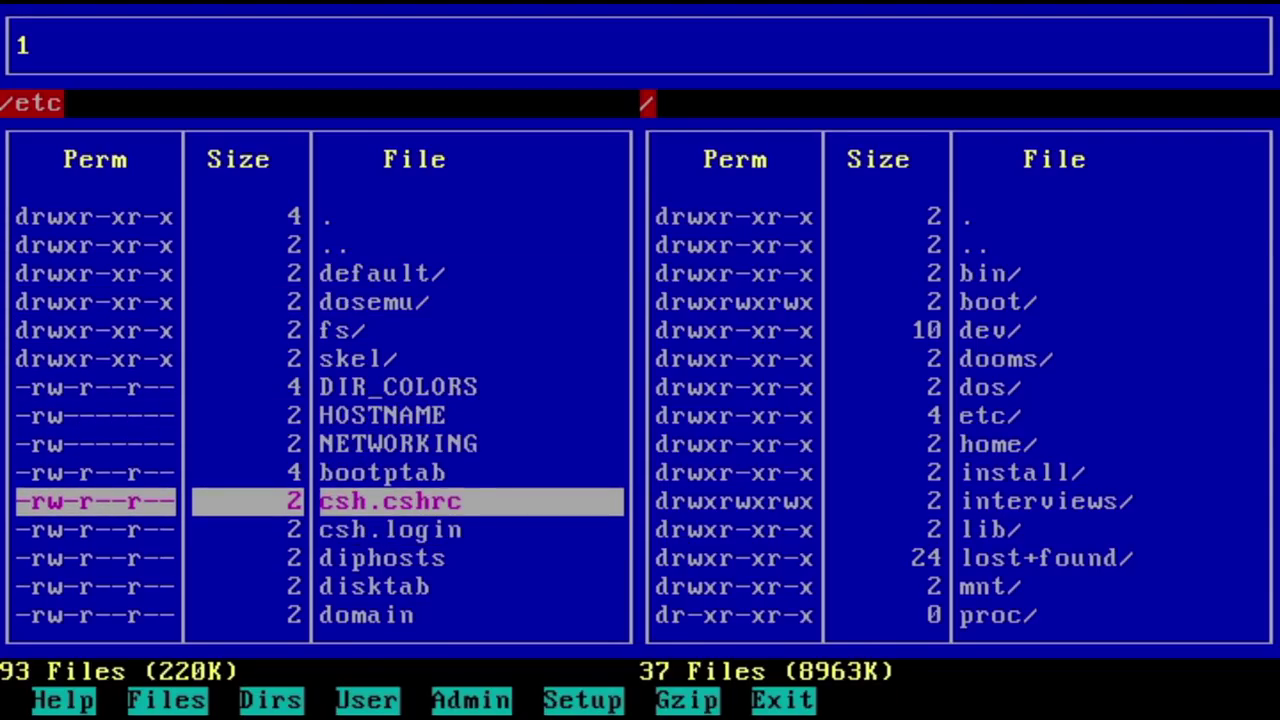
# Step: View csh.cshrc in Emacs via Help > Editors, then exit back to mesh
pyautogui.press('F1')
pyautogui.press('F4')
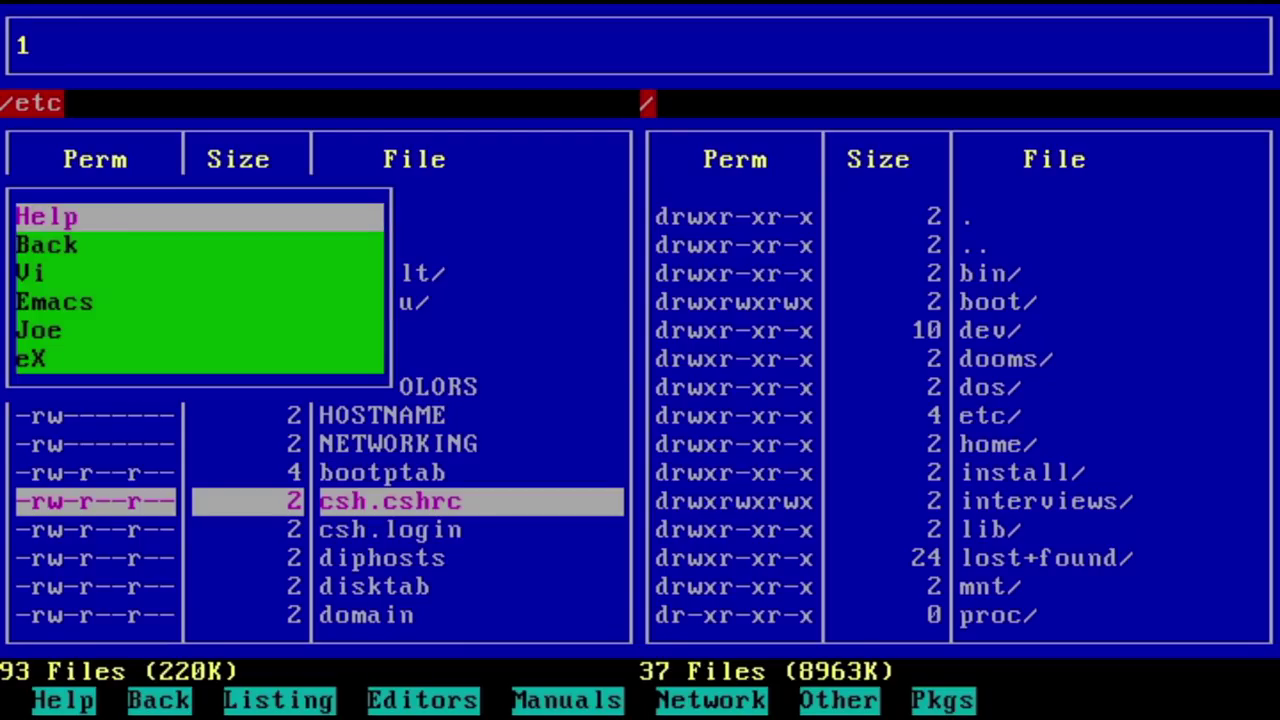
pyautogui.press('Down')
pyautogui.press('Down')
pyautogui.press('Down')
pyautogui.press('Return')
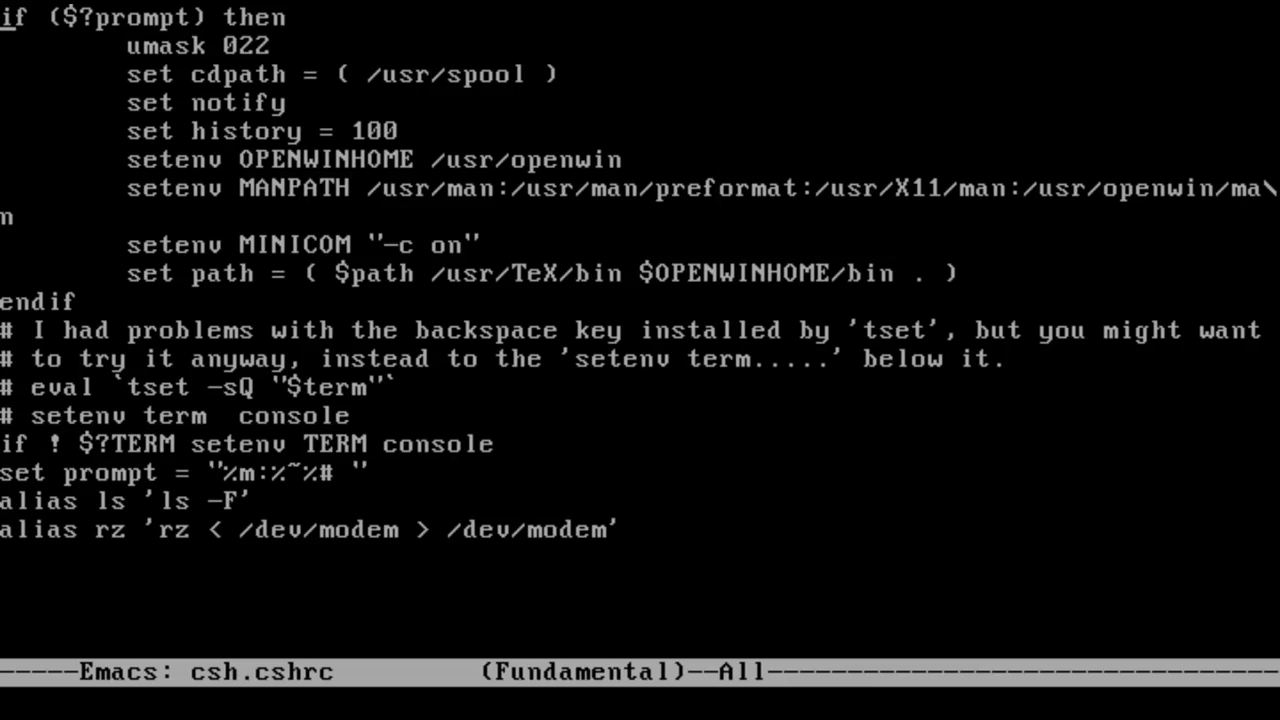
pyautogui.press('Down')
pyautogui.hotkey('ctrl', 'x')
pyautogui.hotkey('ctrl', 'c')
pyautogui.press('Return')
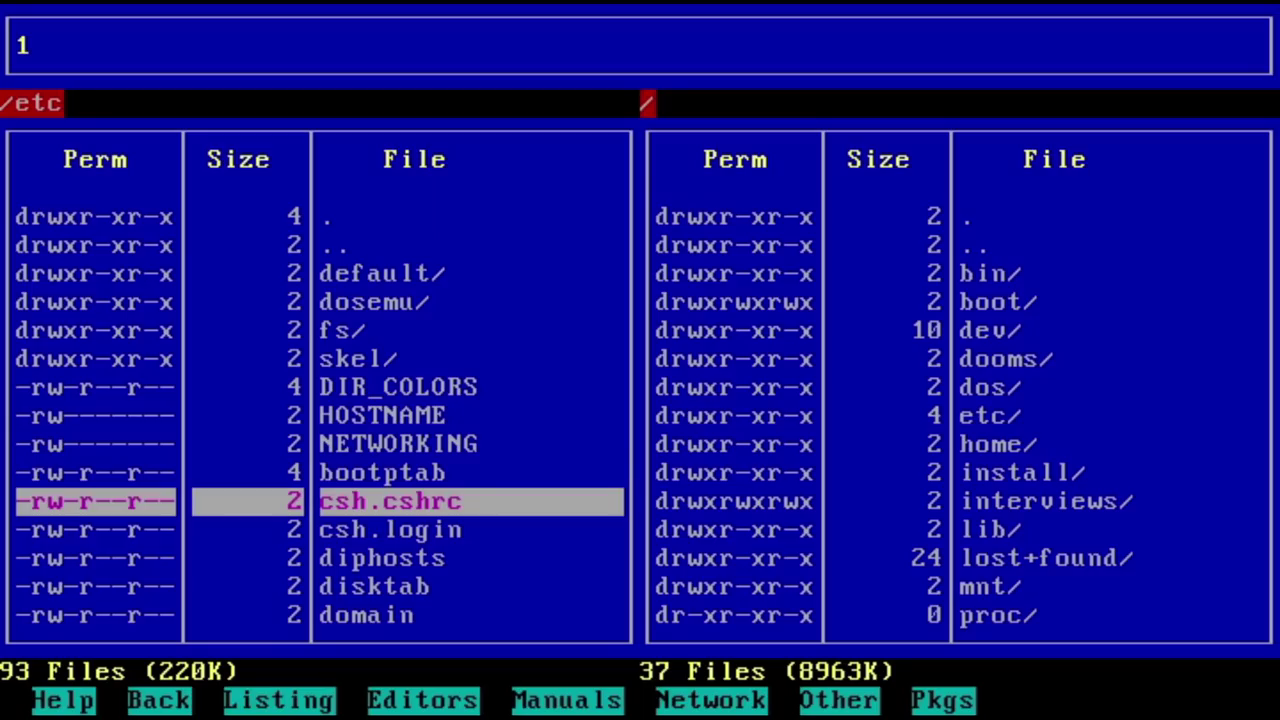
# Step: Bring up the Admin > Modules package options menu
pyautogui.press('Down')
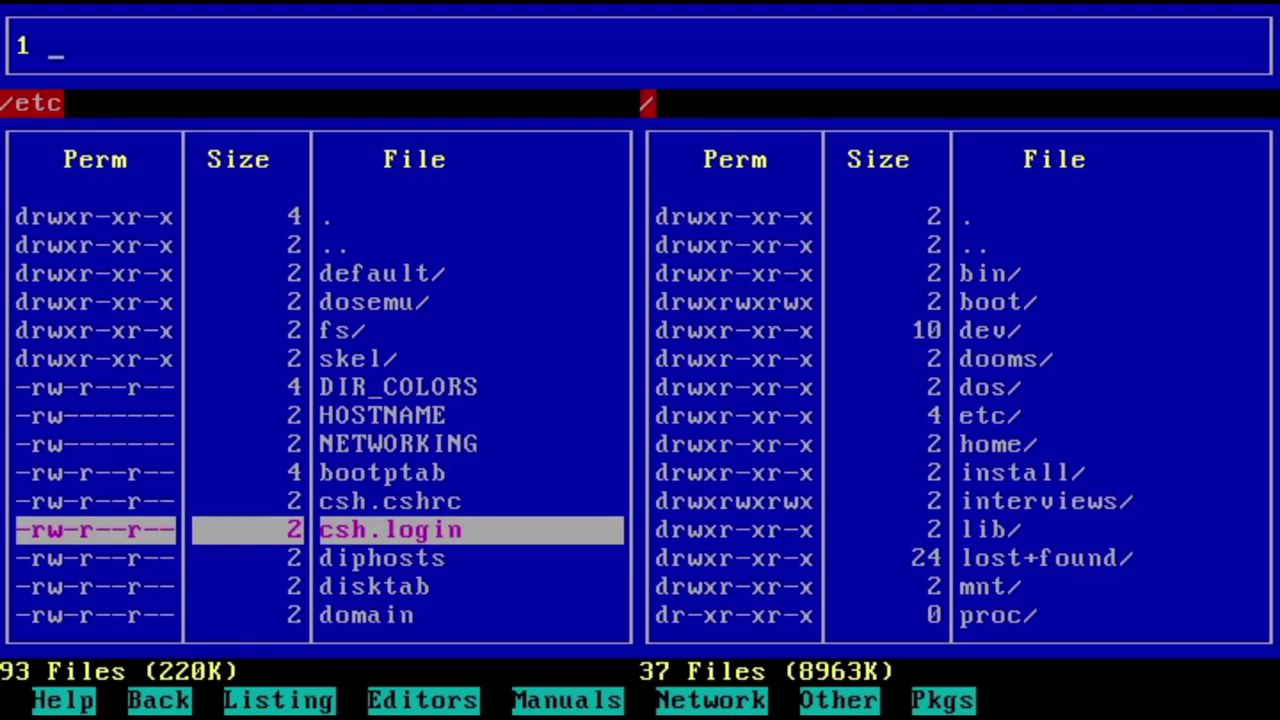
pyautogui.press('F2')
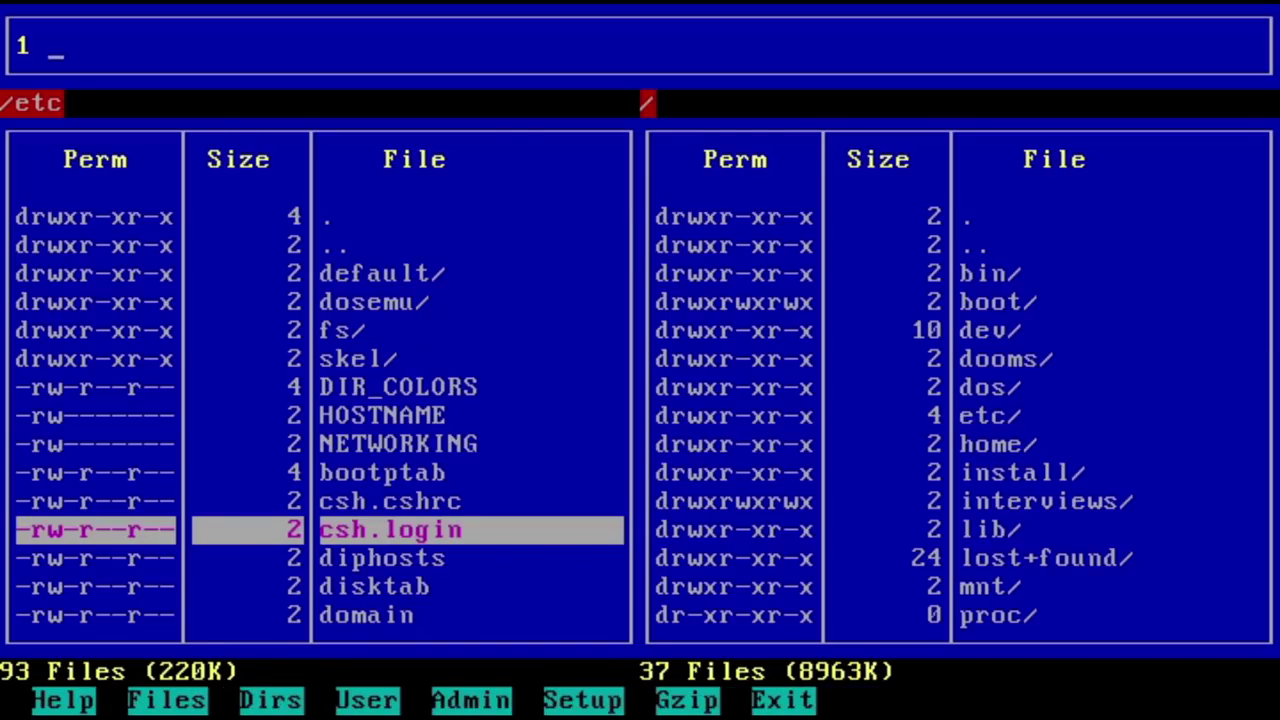
pyautogui.press('F5')
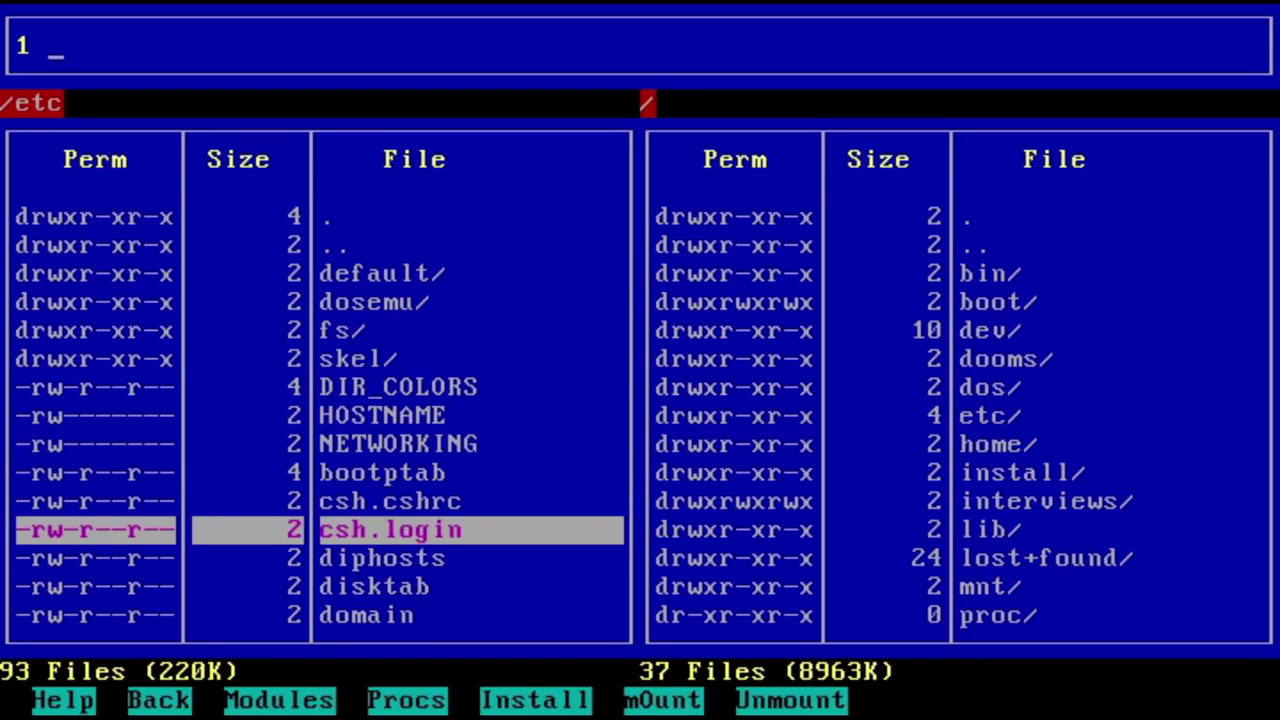
pyautogui.press('F3')
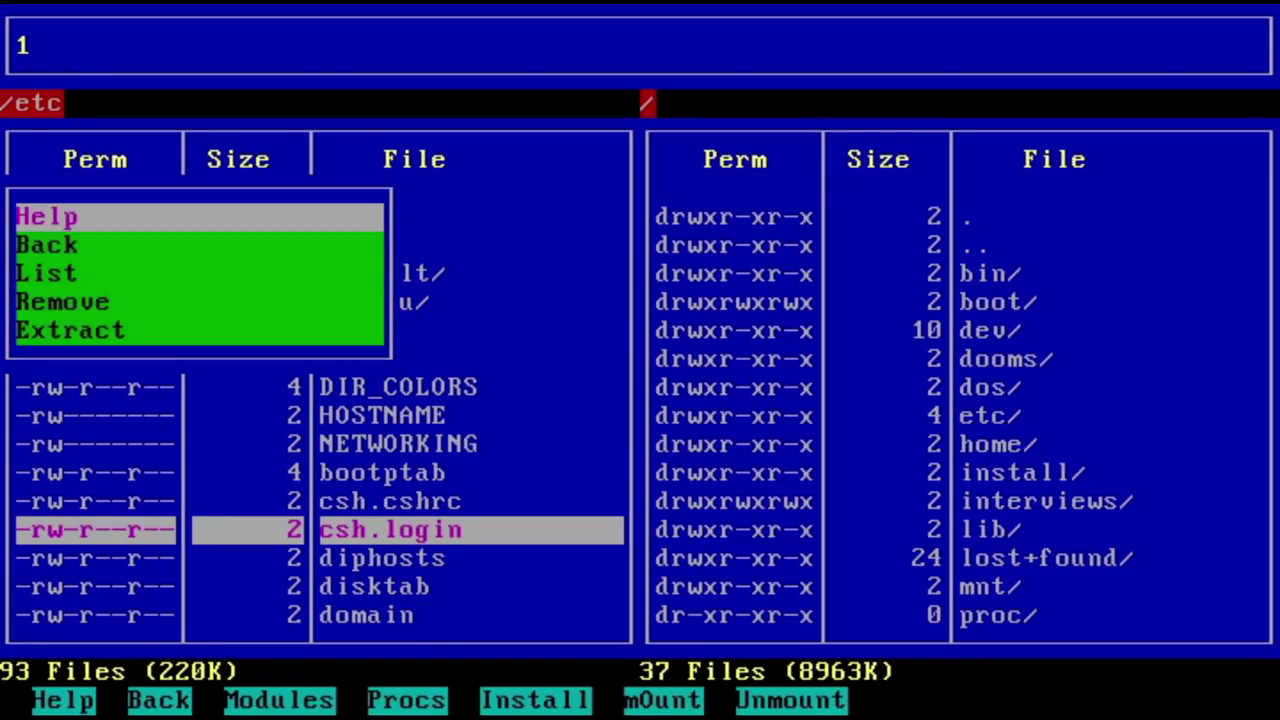
# Step: List the installed packages and view the ax25 package's file list
pyautogui.press('Down')
pyautogui.press('Down')
pyautogui.press('Return')
pyautogui.press('Down')
pyautogui.press('Down')
pyautogui.press('Down')
pyautogui.press('Down')
pyautogui.press('Down')
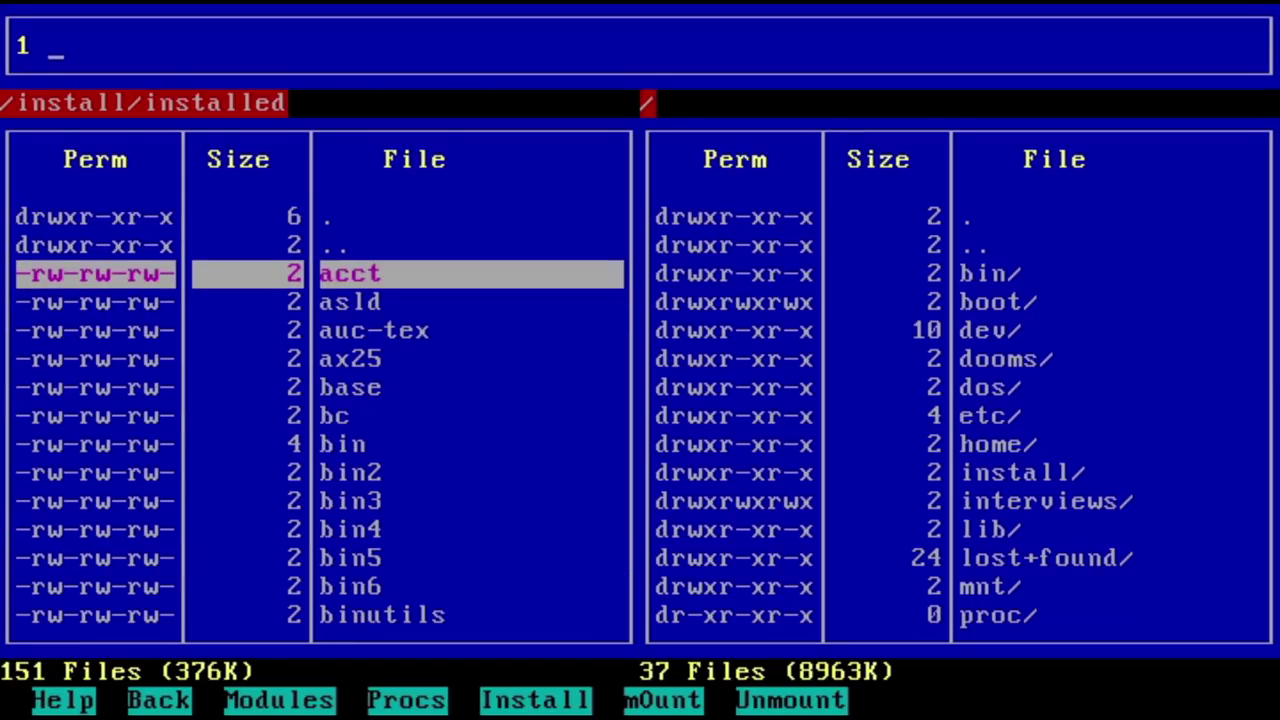
pyautogui.press('Return')
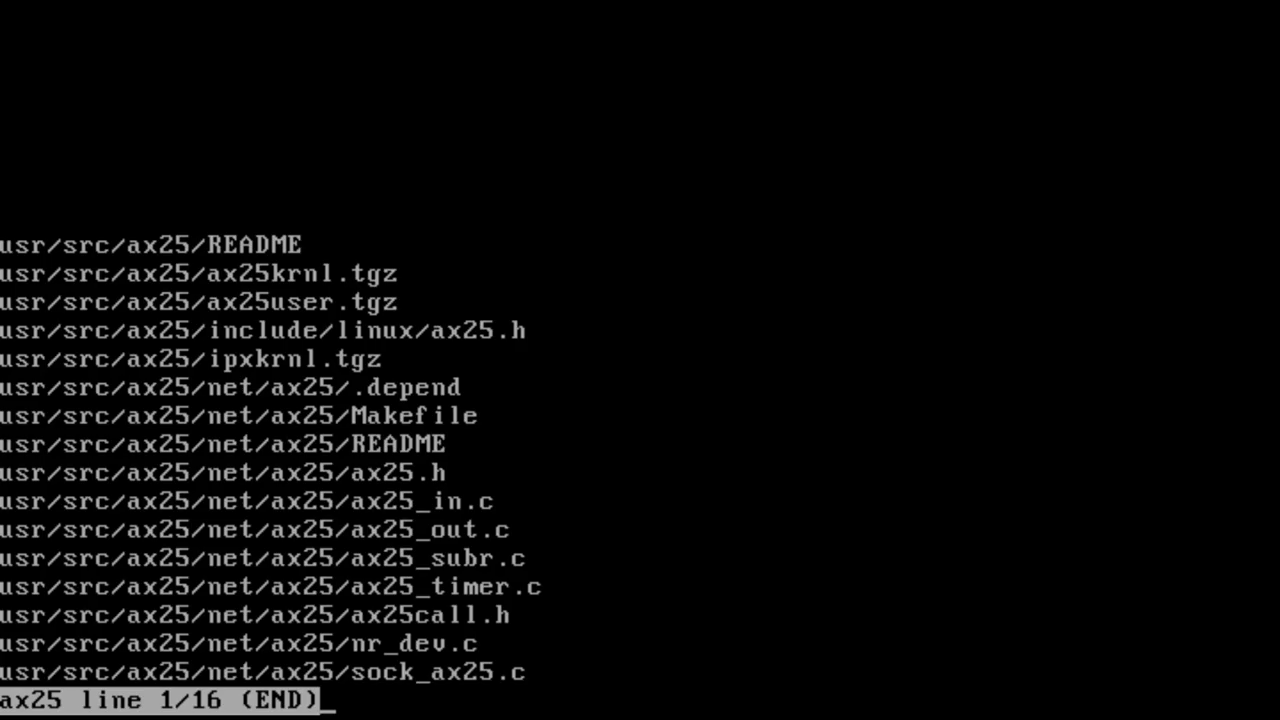
pyautogui.press('q')
pyautogui.press('Return')
# Step: Page through the bin3 package's file list and return to the file manager
pyautogui.press('Down')
pyautogui.press('Down')
pyautogui.press('Down')
pyautogui.press('Down')
pyautogui.press('Down')
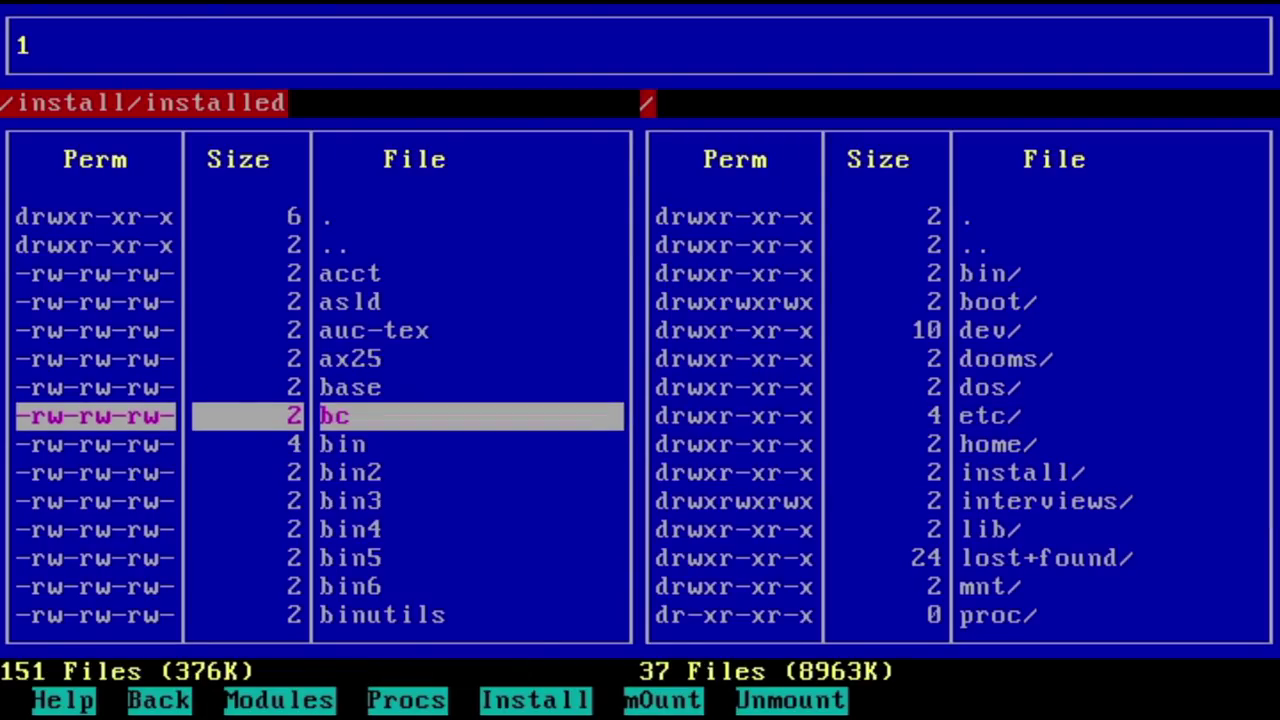
pyautogui.press('Return')
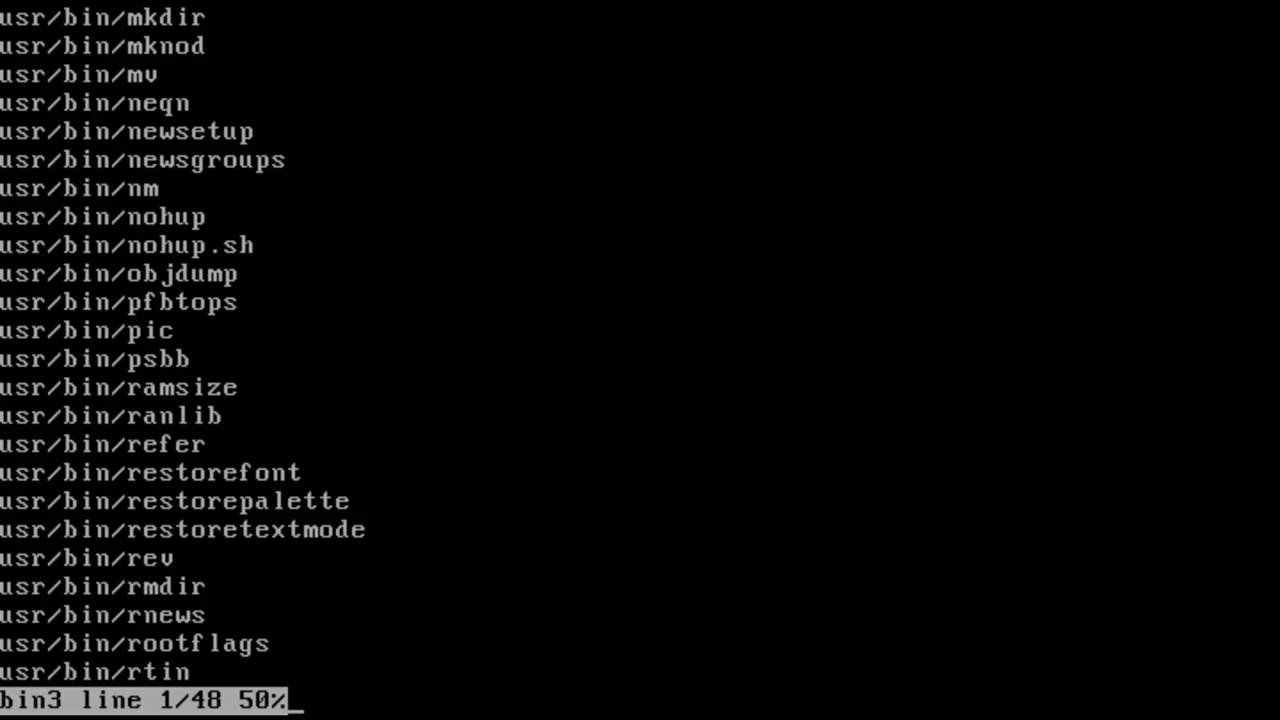
pyautogui.press('space')
pyautogui.press('q')
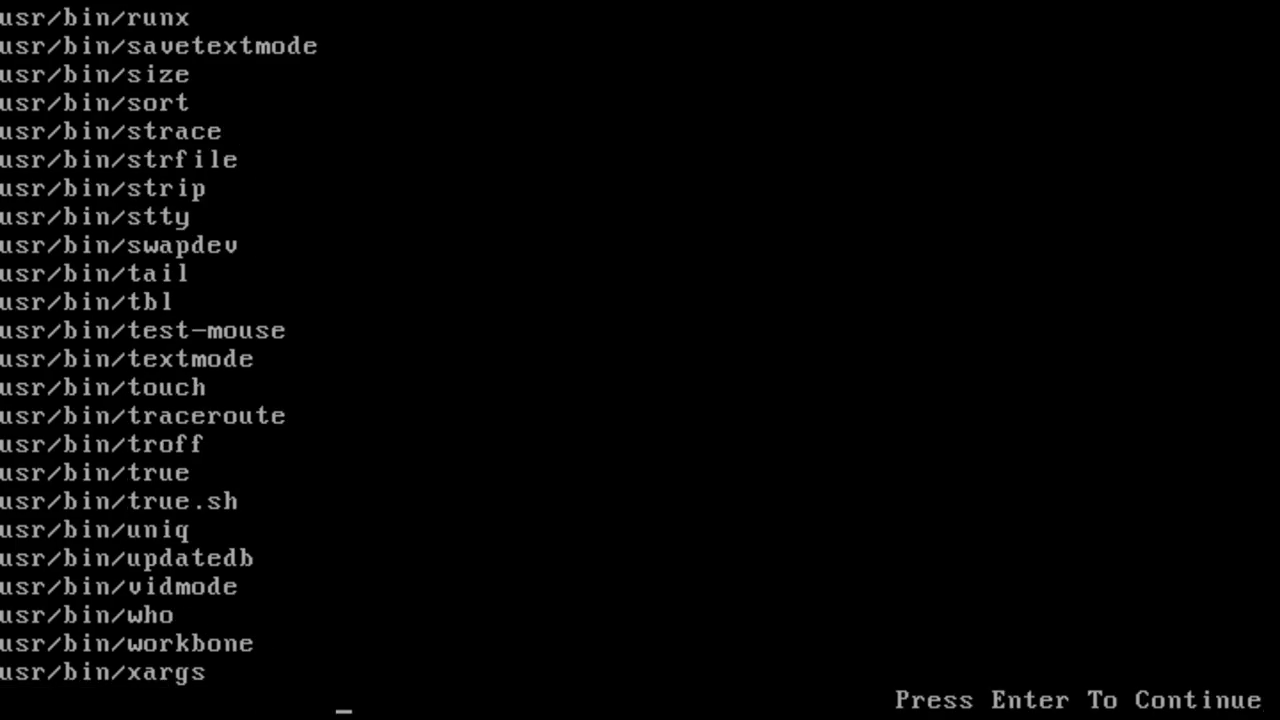
pyautogui.press('Return')
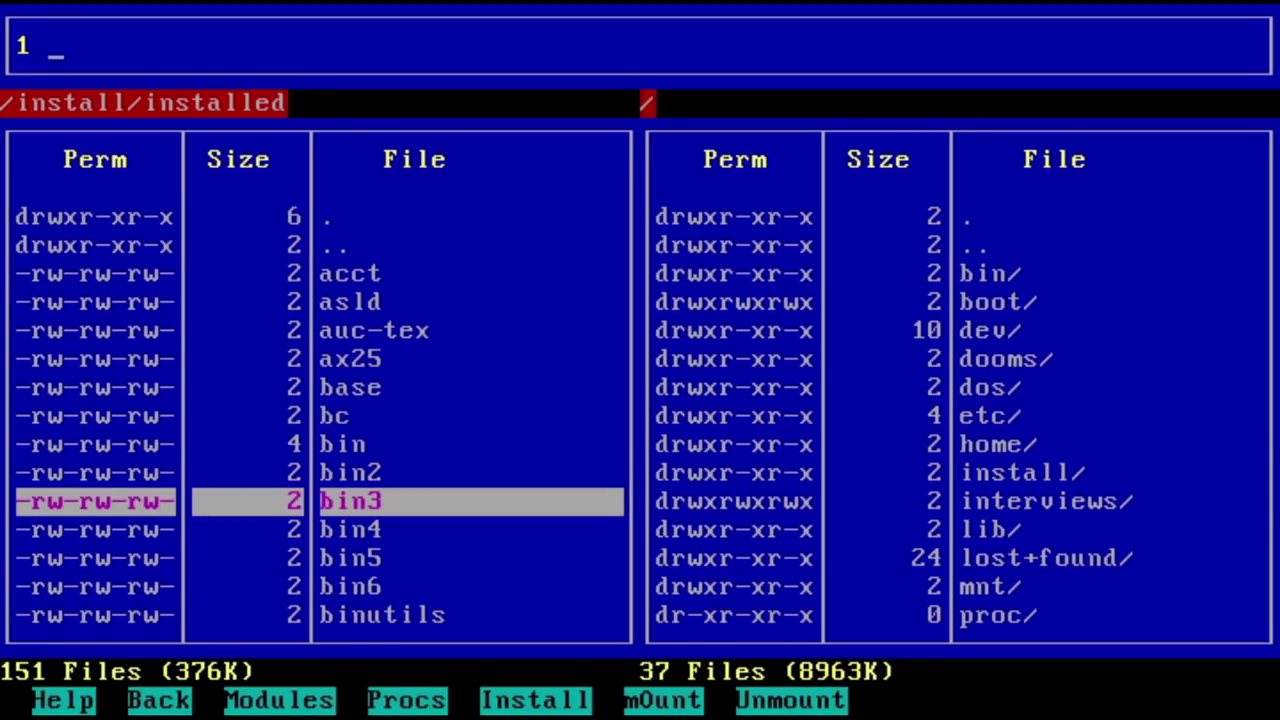
# Step: Open hosts.bak from /etc in the Joe editor via Help > Editors
pyautogui.press('b')
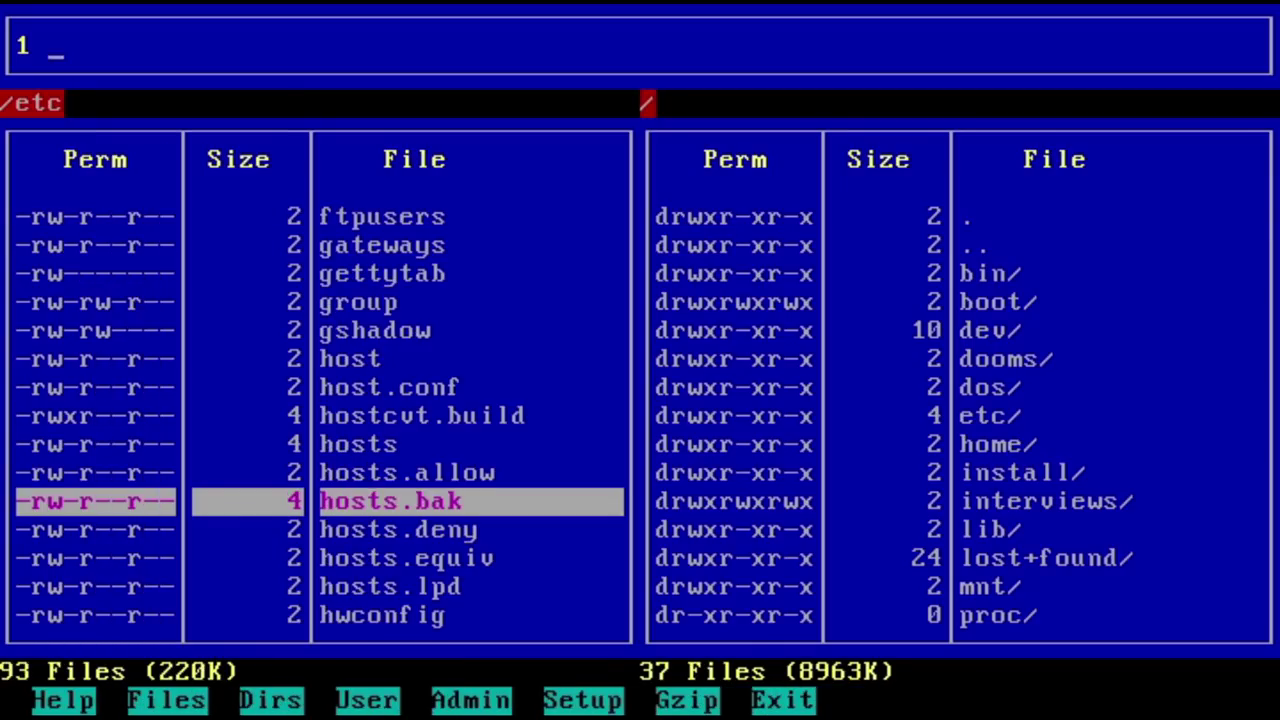
pyautogui.press('h')
pyautogui.press('e')
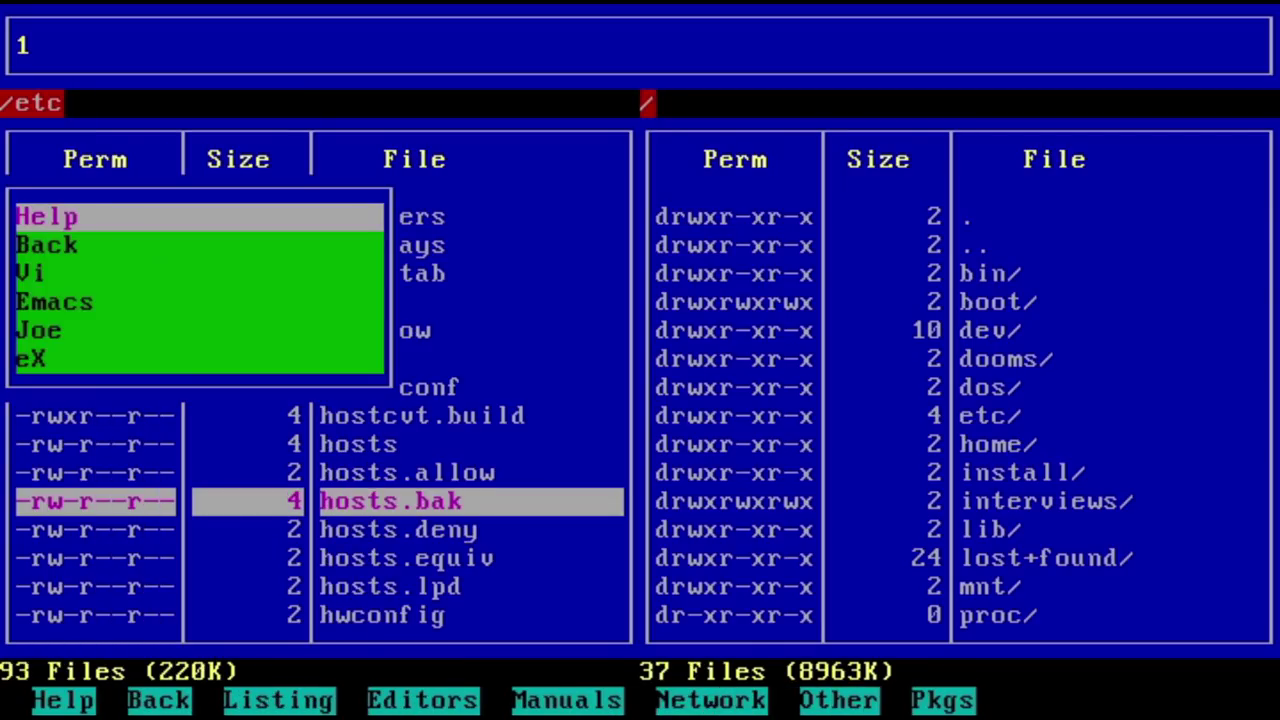
pyautogui.press('Down')
pyautogui.press('Down')
pyautogui.press('Down')
pyautogui.press('Down')
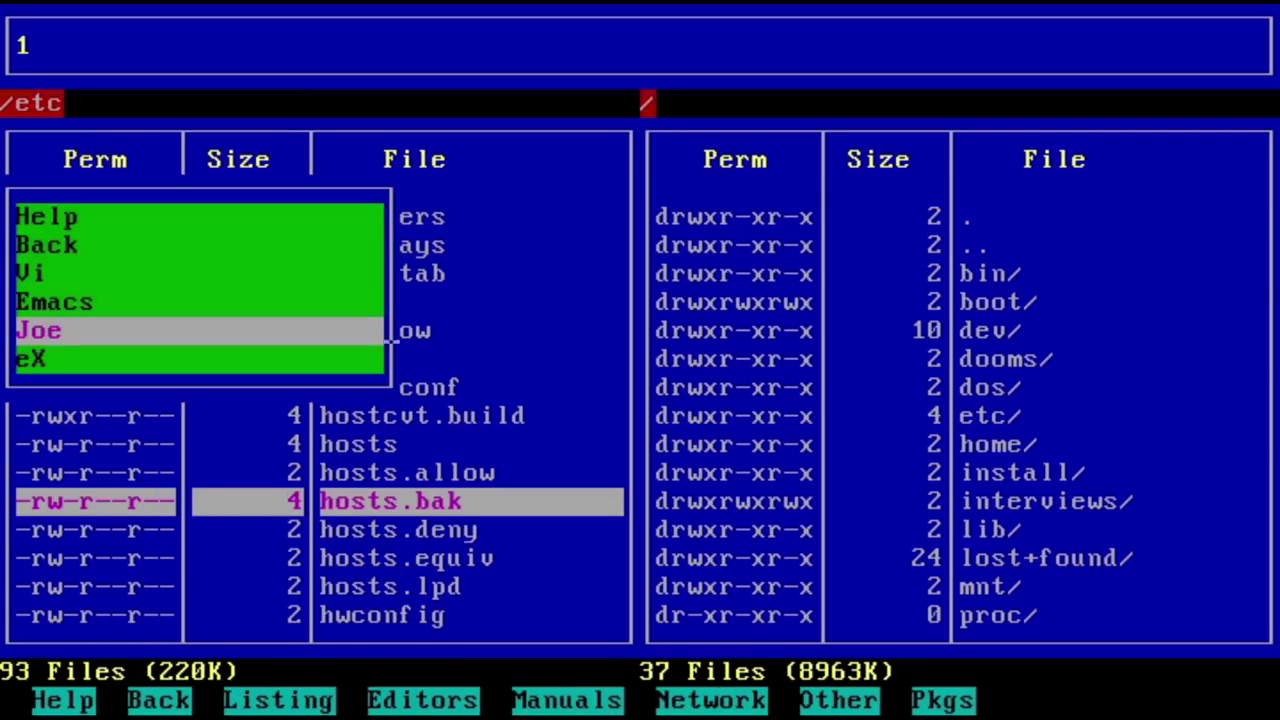
pyautogui.press('Return')
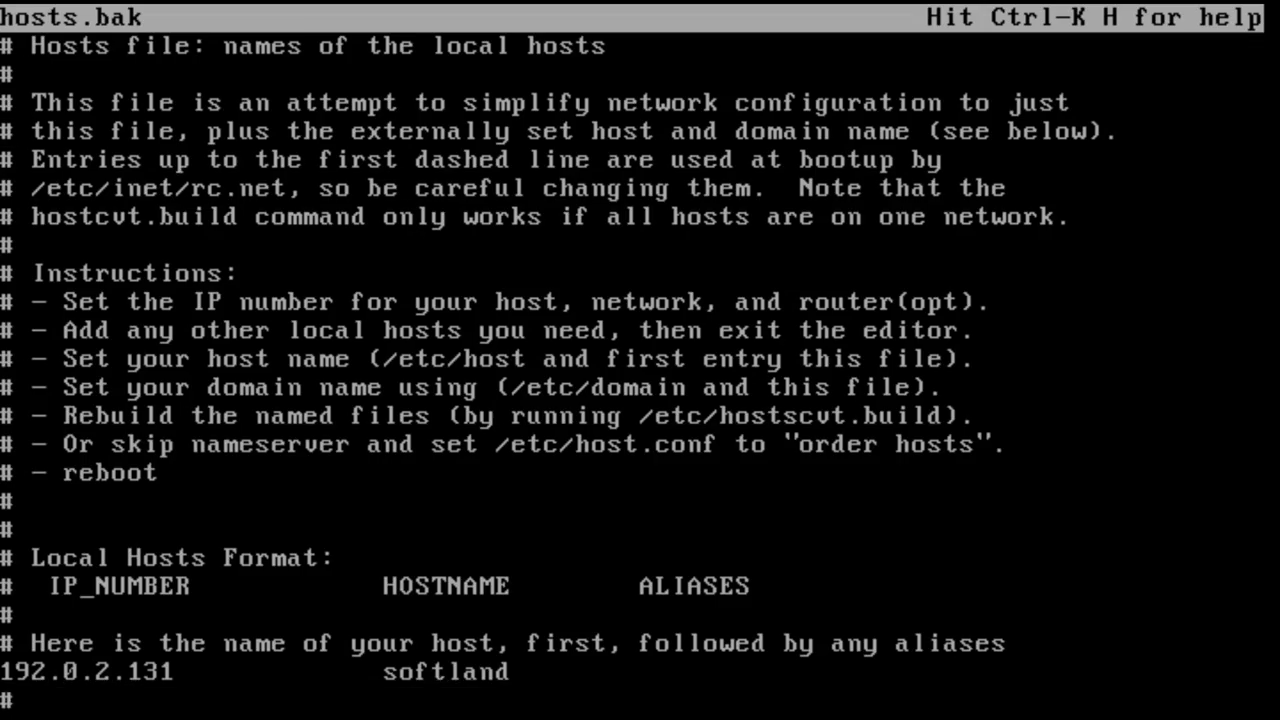
# Step: Page down through hosts.bak, show Joe's Ctrl-K H command help, then launch WordStar
pyautogui.press('pagedown')
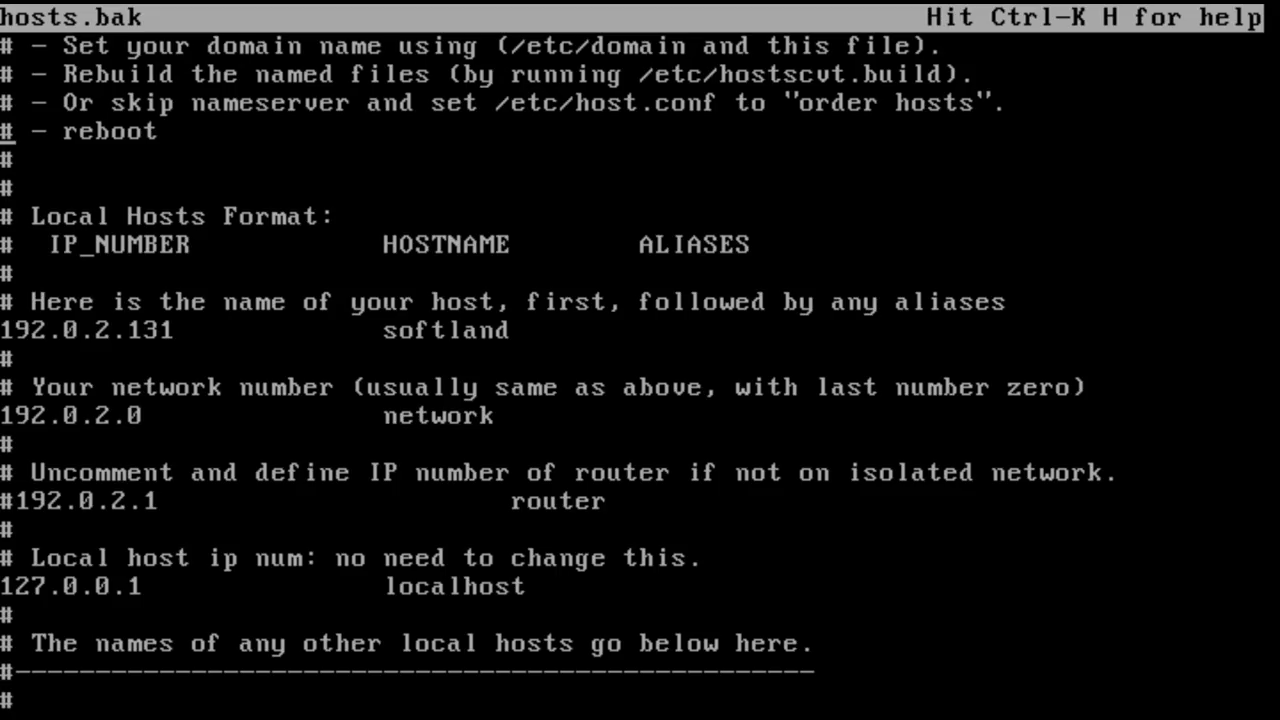
pyautogui.hotkey('ctrl', 'k')
pyautogui.press('h')
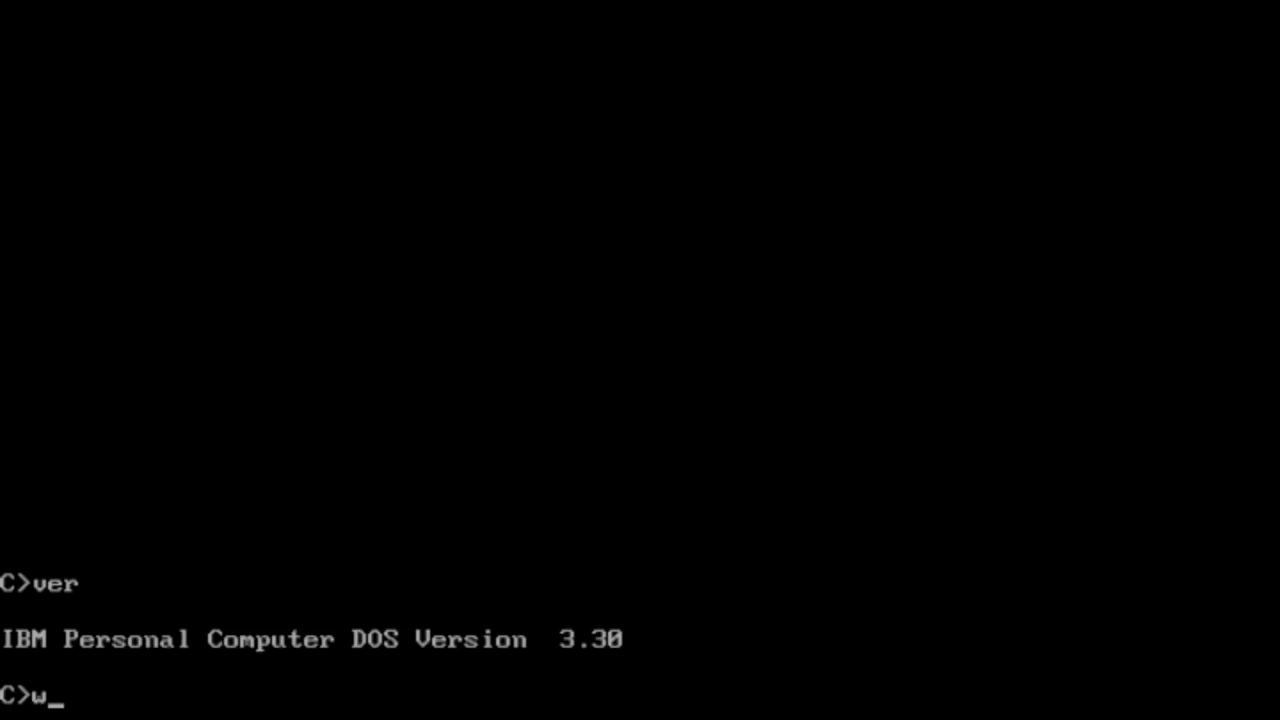
pyautogui.write('s')
pyautogui.press('Return')
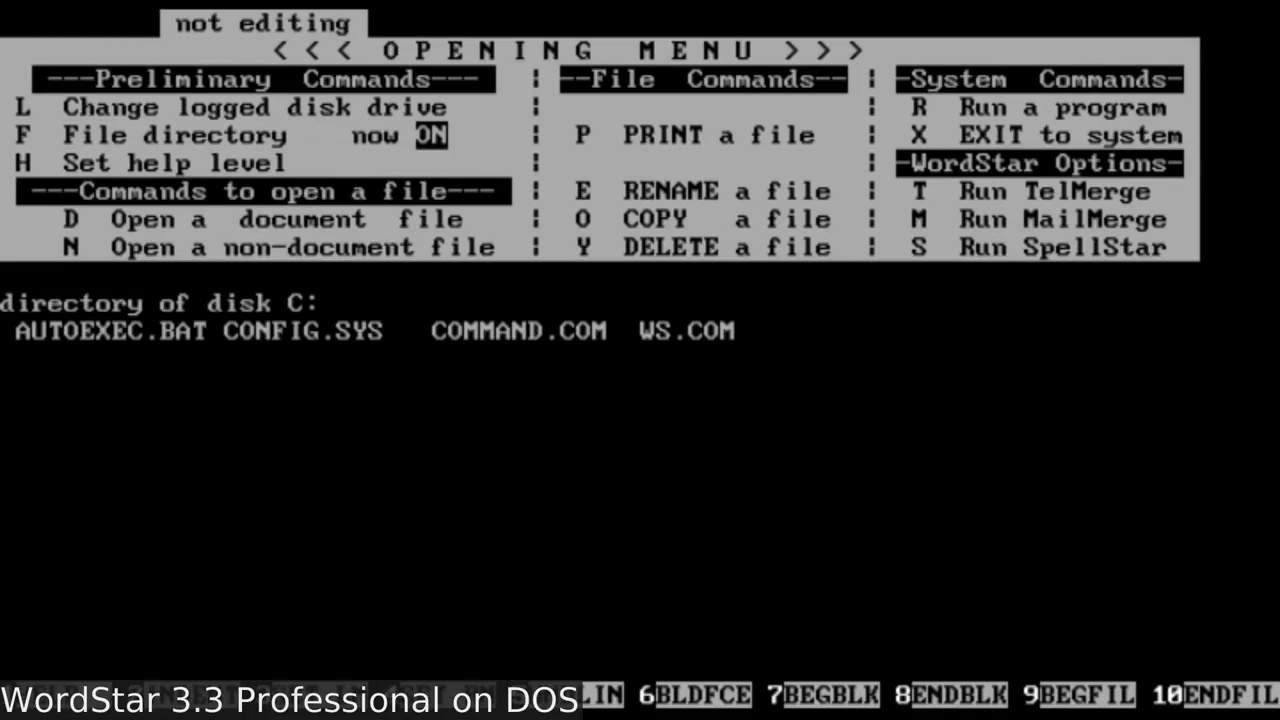
# Step: Create document 'example' with lines 'This is an example WordStar document being edited' and 'I can understand the loyalty'
pyautogui.press('d')
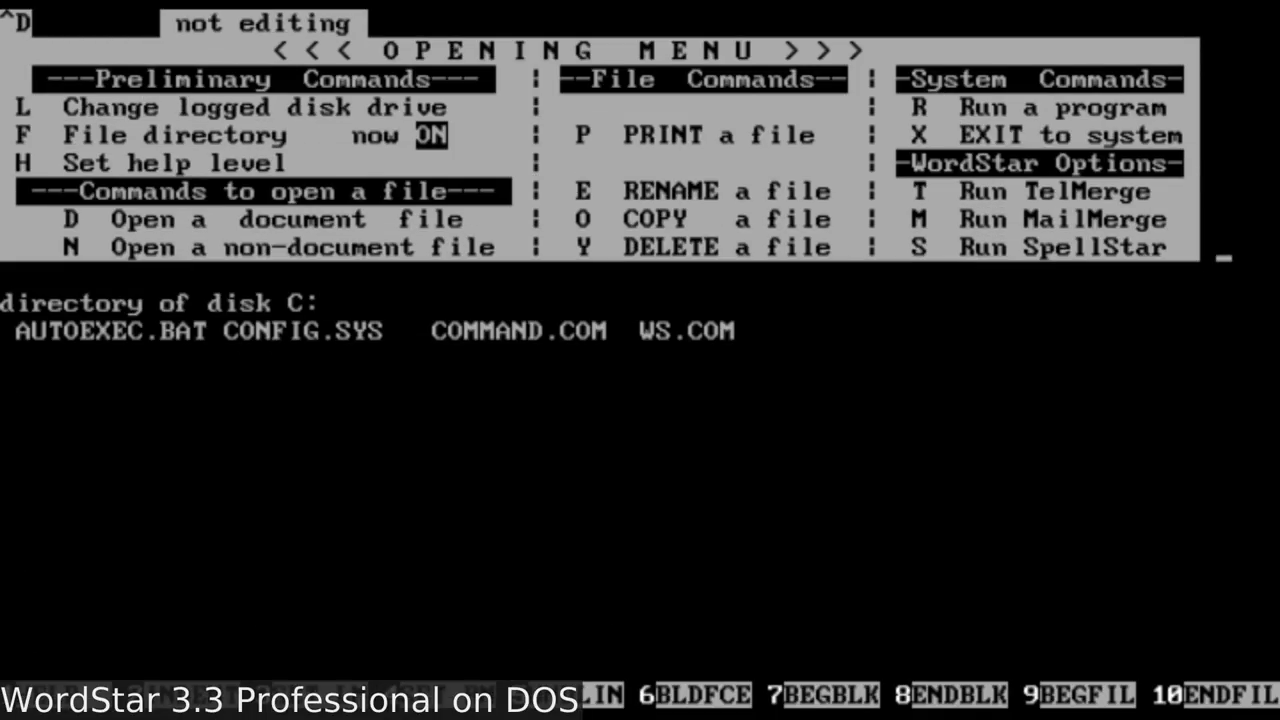
pyautogui.write('example')
pyautogui.press('Return')
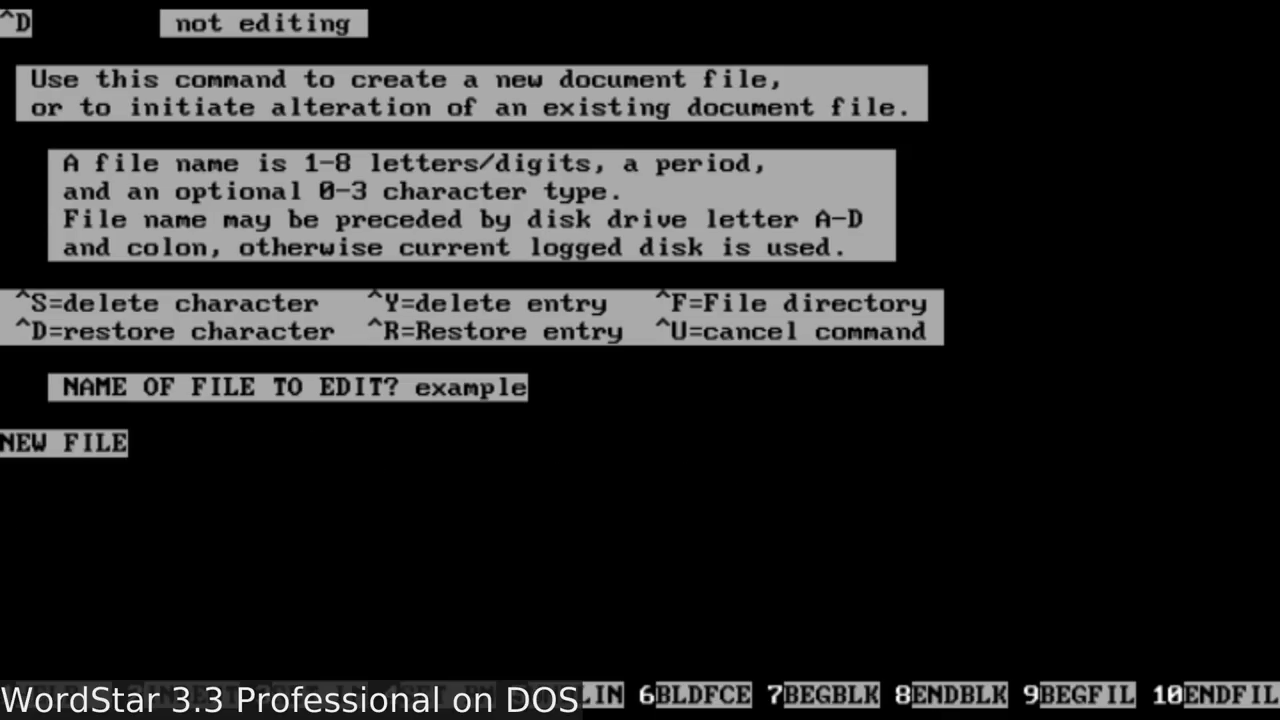
pyautogui.write('This is an example WordStar document being edited')
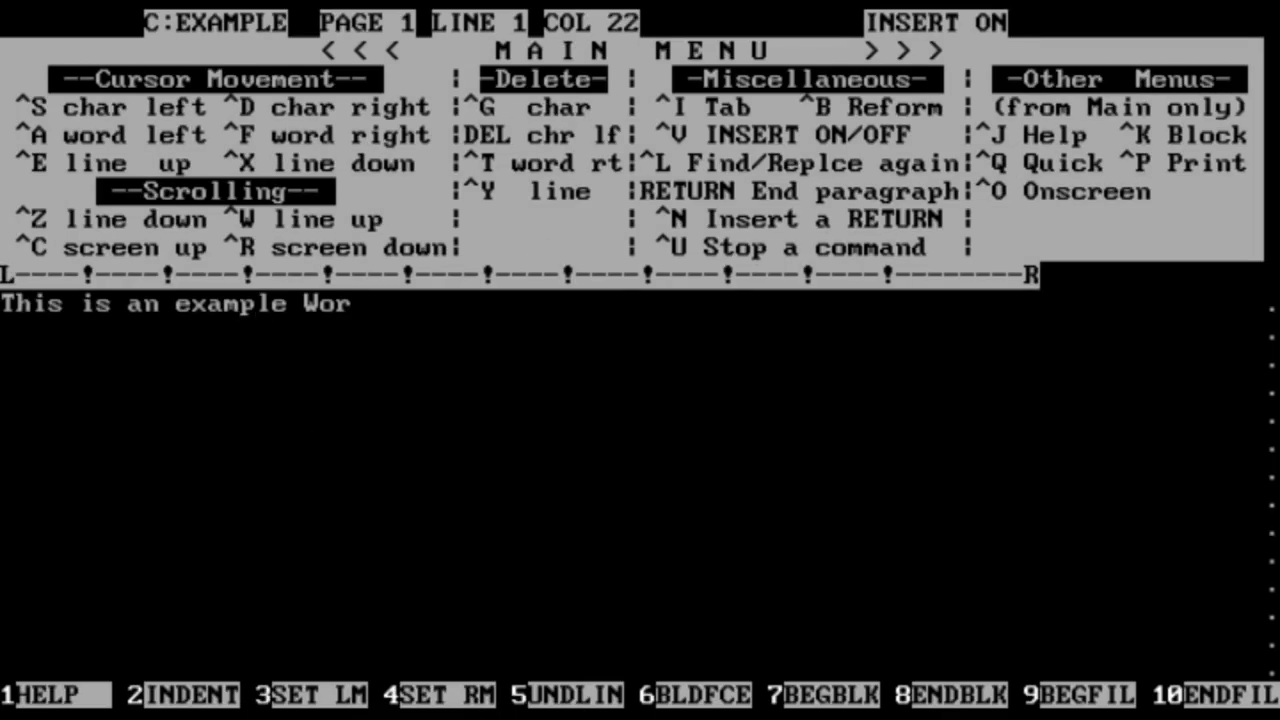
pyautogui.press('Return')
pyautogui.press('Return')
pyautogui.write('I can understand the loyalty')
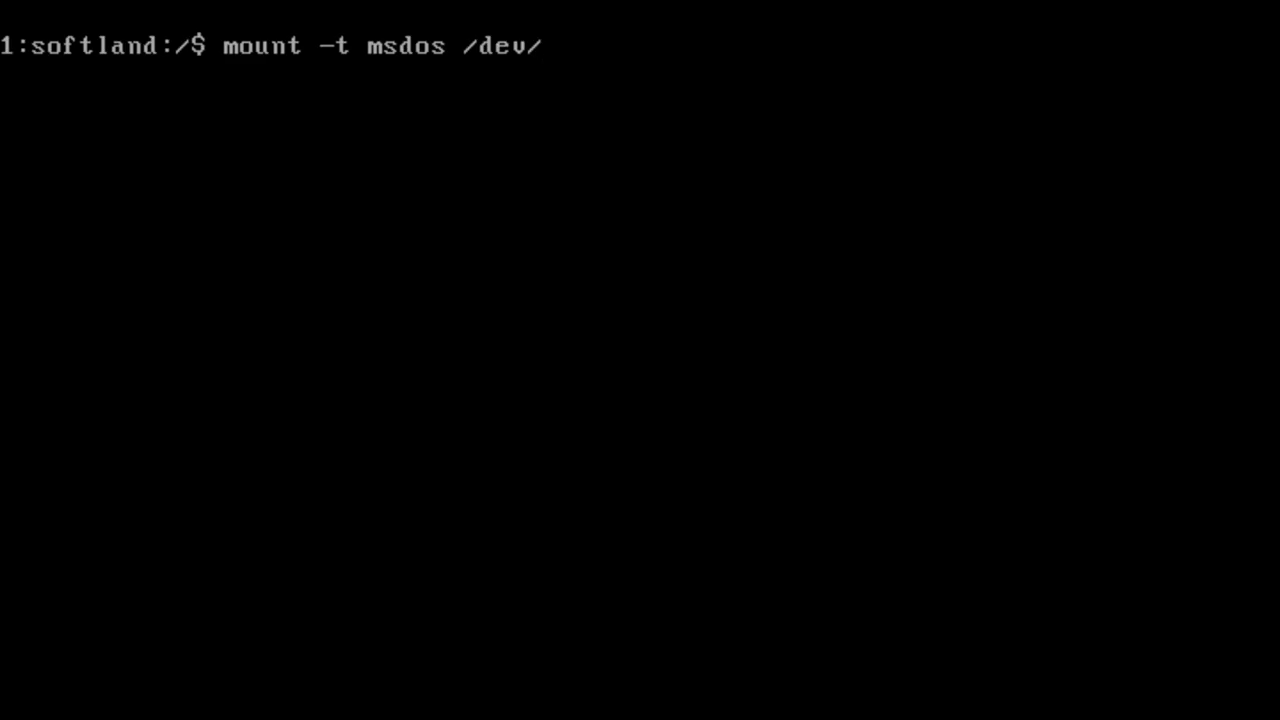
# Step: Mount the DOS floppy /dev/fd0 at /mnt, list its files, and unmount it
pyautogui.write('fd0 /mnt')
pyautogui.press('Return')
pyautogui.write('ls /mnt')
pyautogui.press('Return')
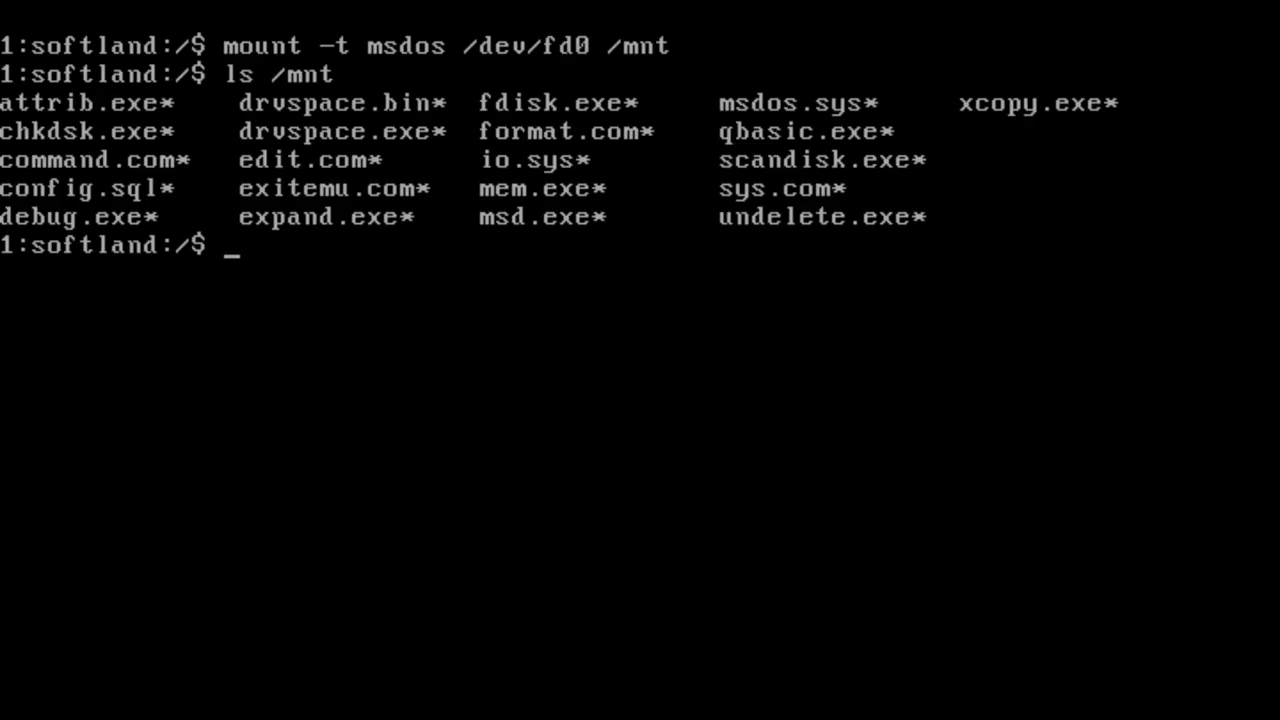
pyautogui.write('umount /mnt')
pyautogui.press('Return')
# Step: List drive A: with mdir a:, then clear the screen and type the cd to /usr/src/dosemu0.49pl4/
pyautogui.write('mdir a:')
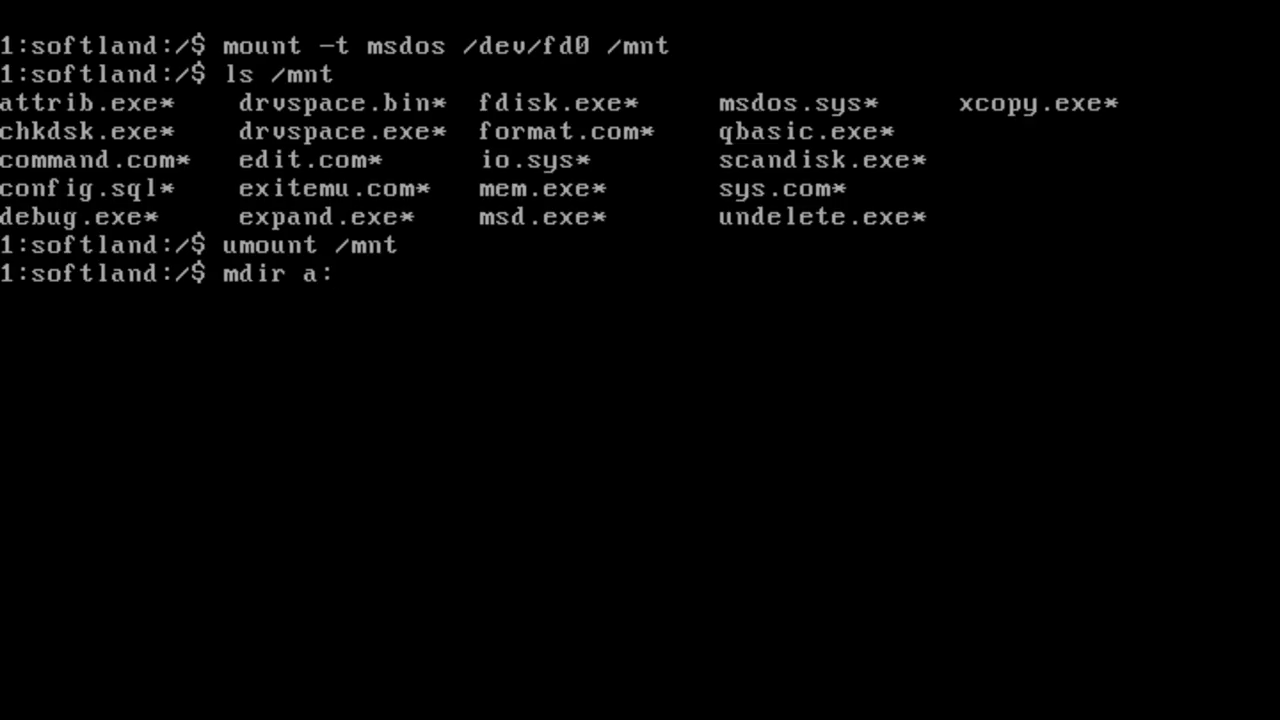
pyautogui.press('Return')
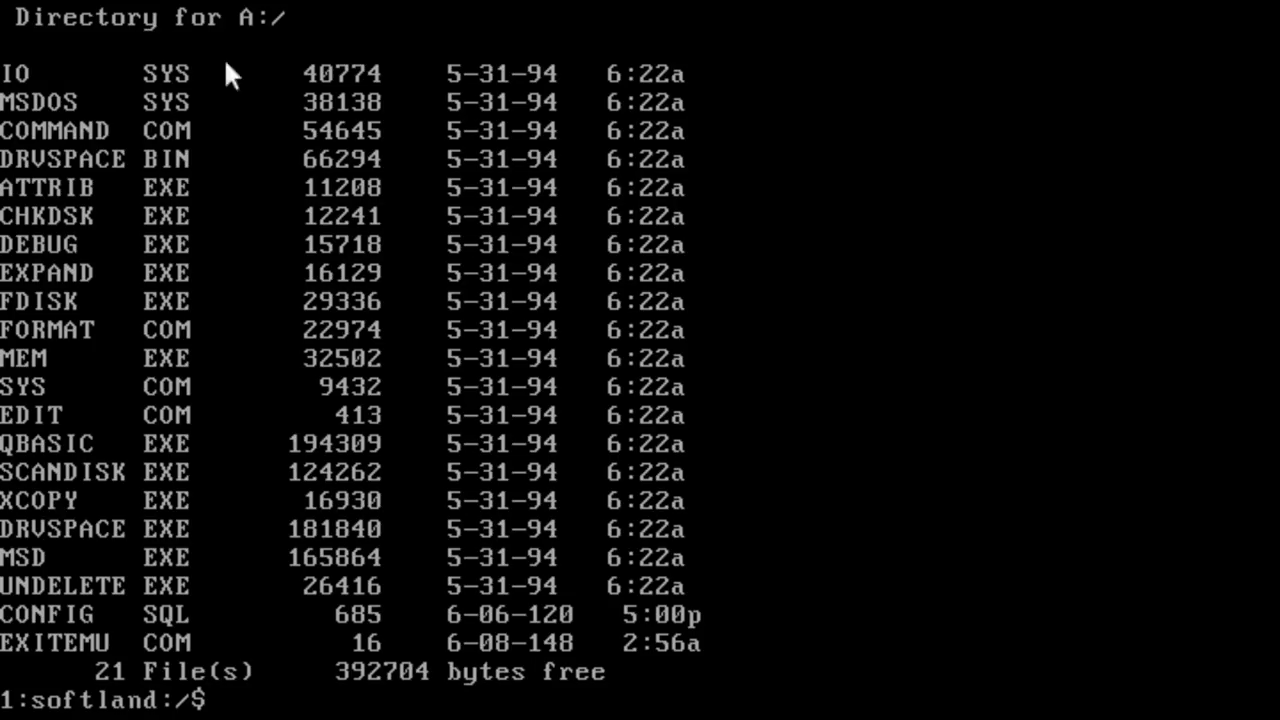
pyautogui.hotkey('ctrl', 'l')
pyautogui.write('cd /usr/src/dosemu0.49pl4/')
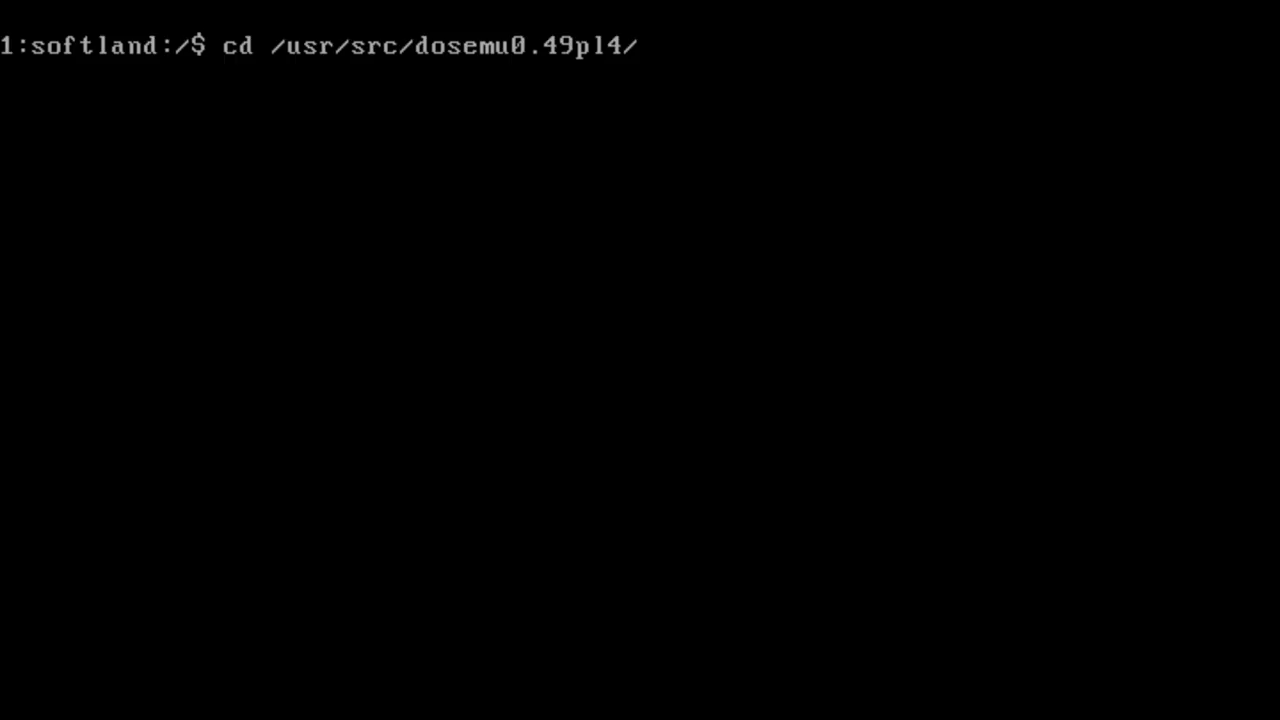
# Step: Change into /usr/src/dosemu0.49pl4/ and list its source files
pyautogui.press('Return')
pyautogui.write('ls')
pyautogui.press('Return')
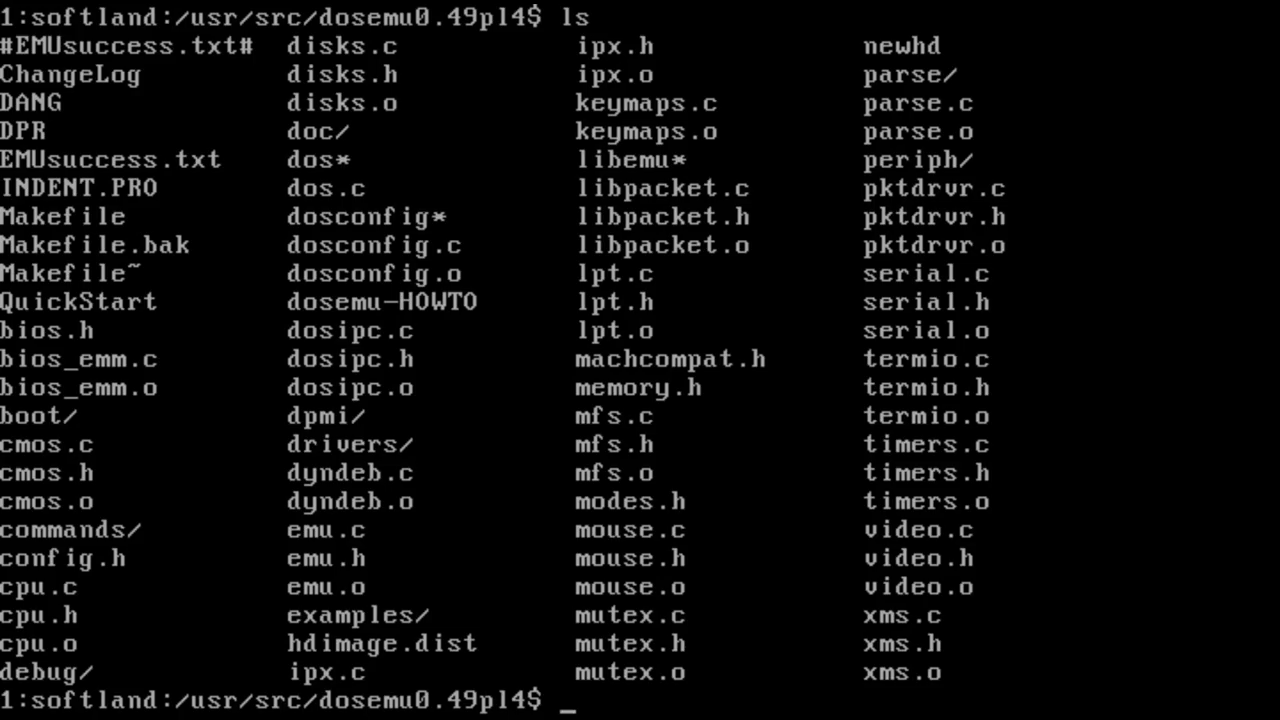
pyautogui.hotkey('ctrl', 'l')
# Step: Read the QuickStart notes in emacs, paging down twice, then exit to the shell
pyautogui.write('emacs')
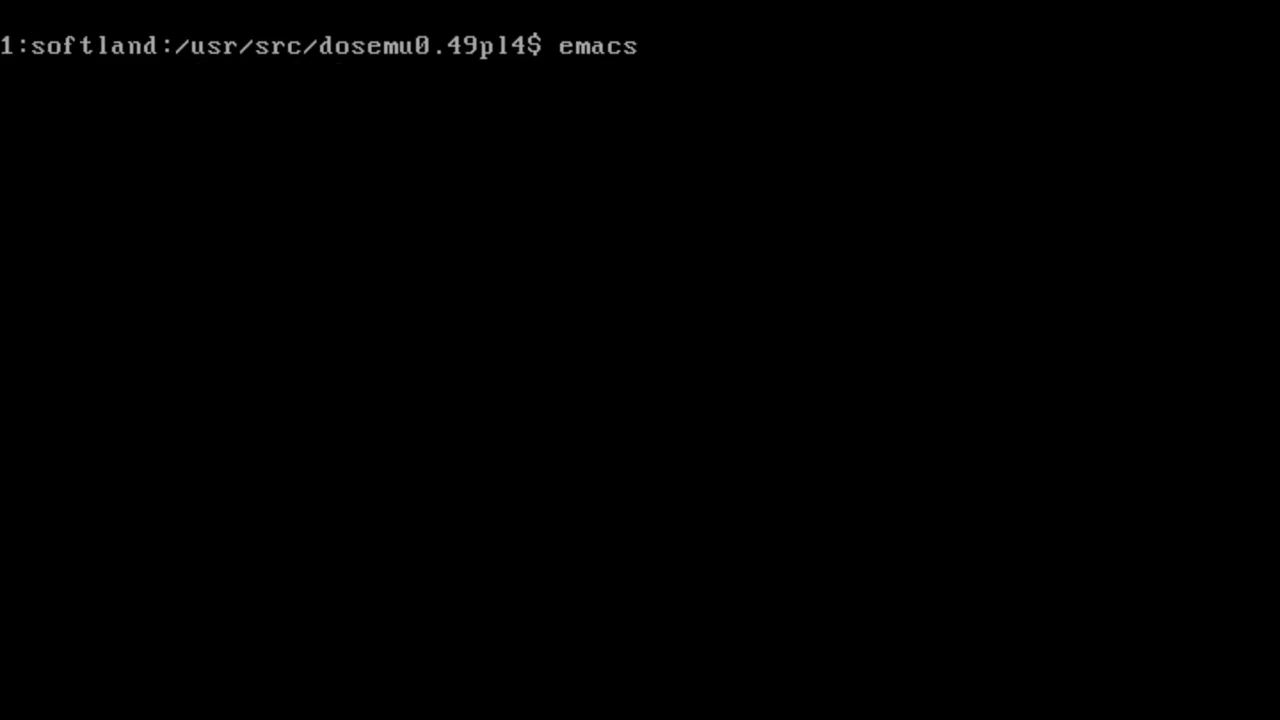
pyautogui.write(' Quci')
pyautogui.press('BackSpace')
pyautogui.press('BackSpace')
pyautogui.write('i')
pyautogui.press('Tab')
pyautogui.press('Return')
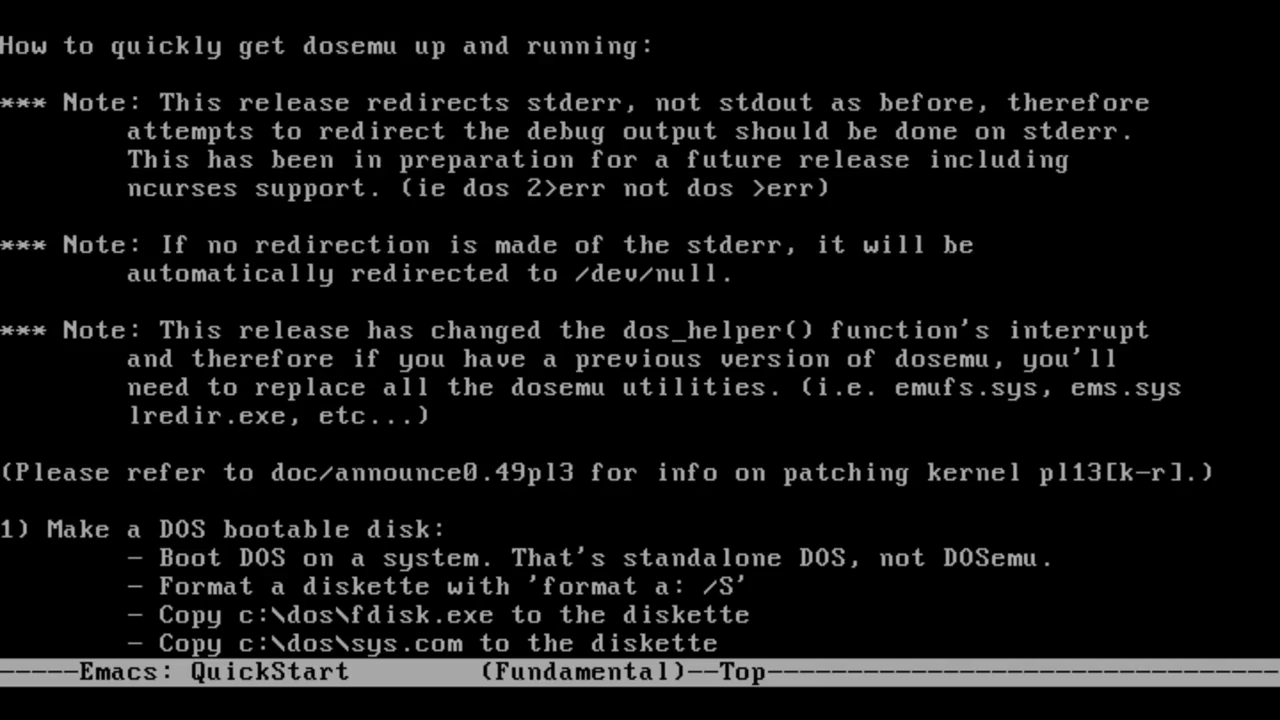
pyautogui.press('pagedown')
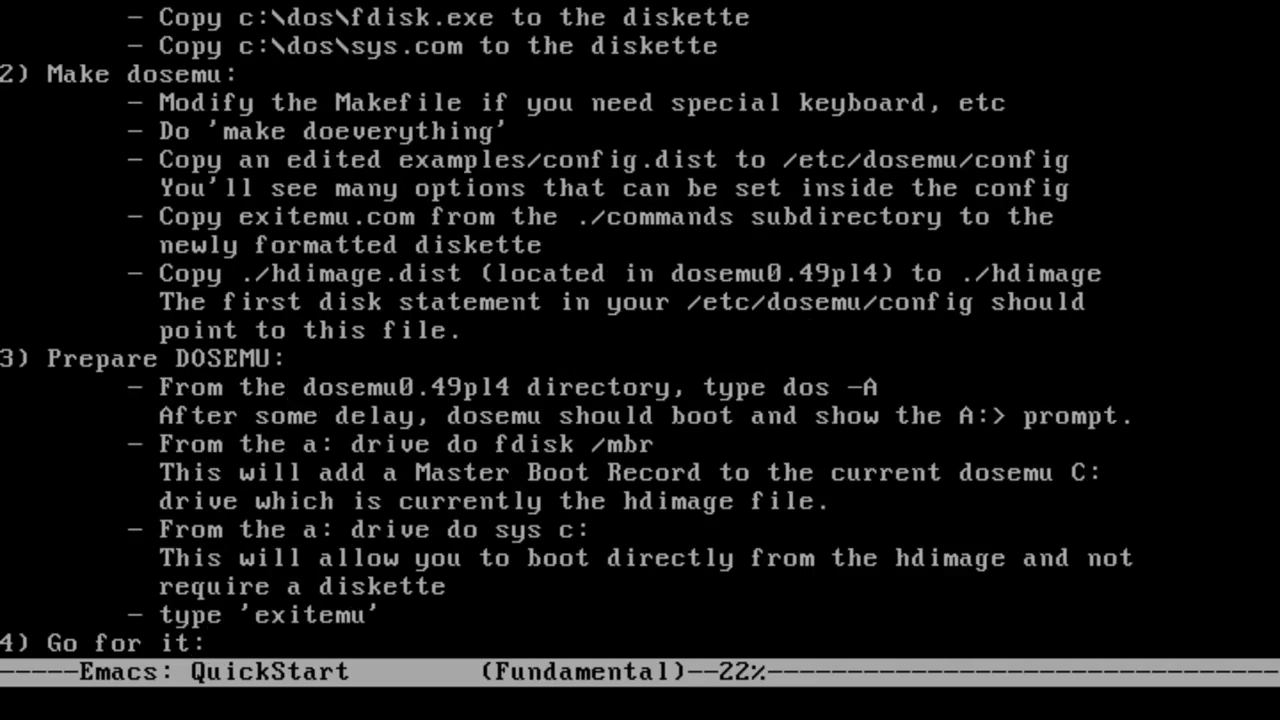
pyautogui.press('pagedown')
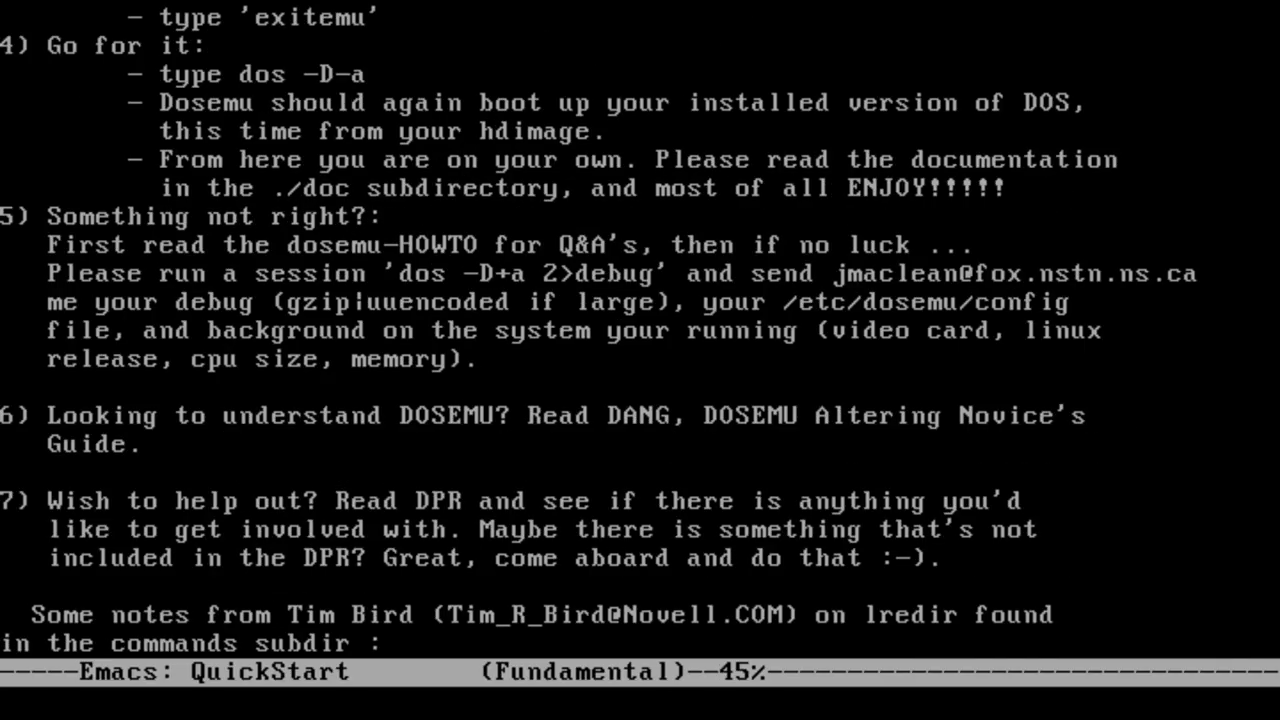
pyautogui.hotkey('ctrl', 'x')
pyautogui.hotkey('ctrl', 'c')
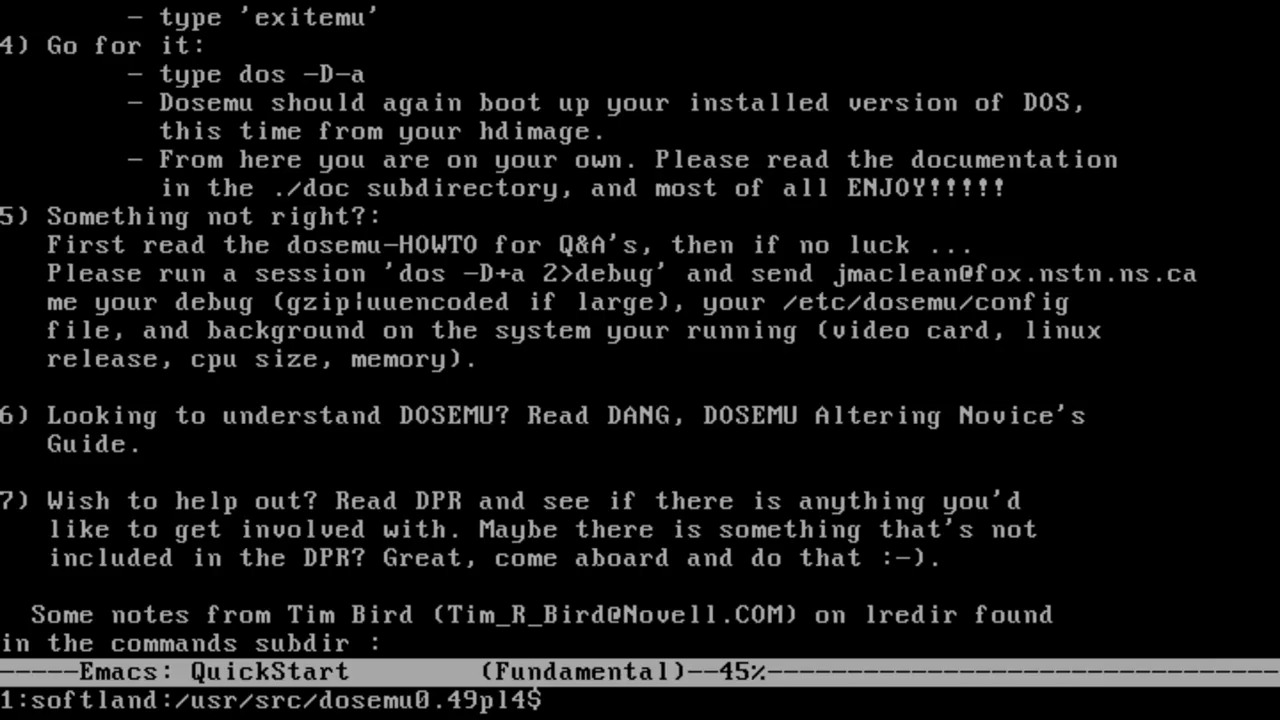
# Step: Compile dosemu with make doeverything, then run dos -A to boot MS-DOS from the floppy
pyautogui.hotkey('ctrl', 'l')
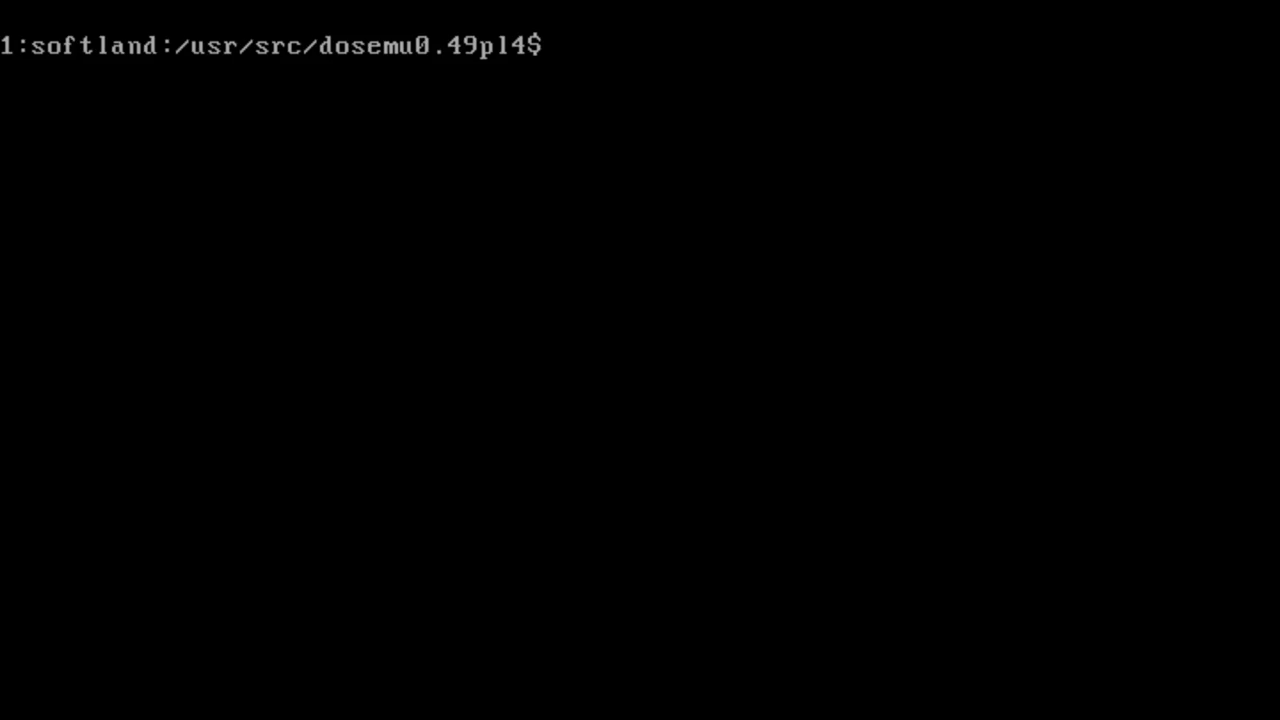
pyautogui.write('make doeverything')
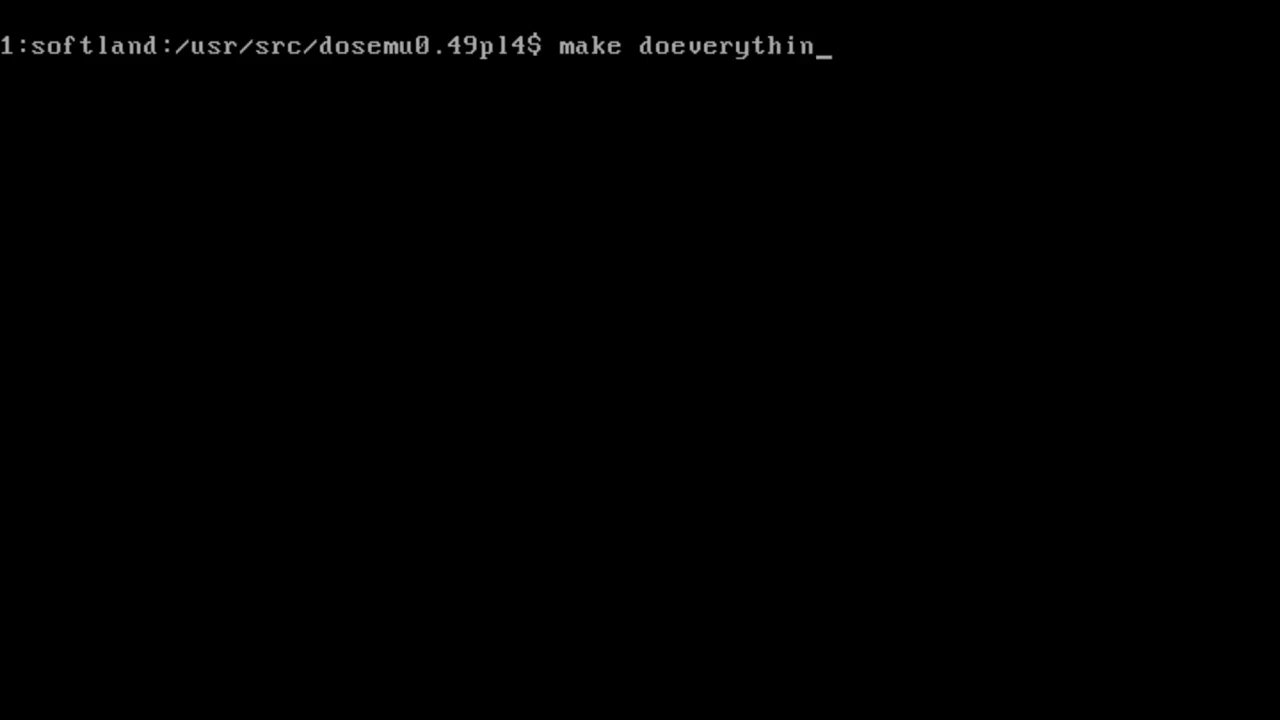
pyautogui.press('Return')
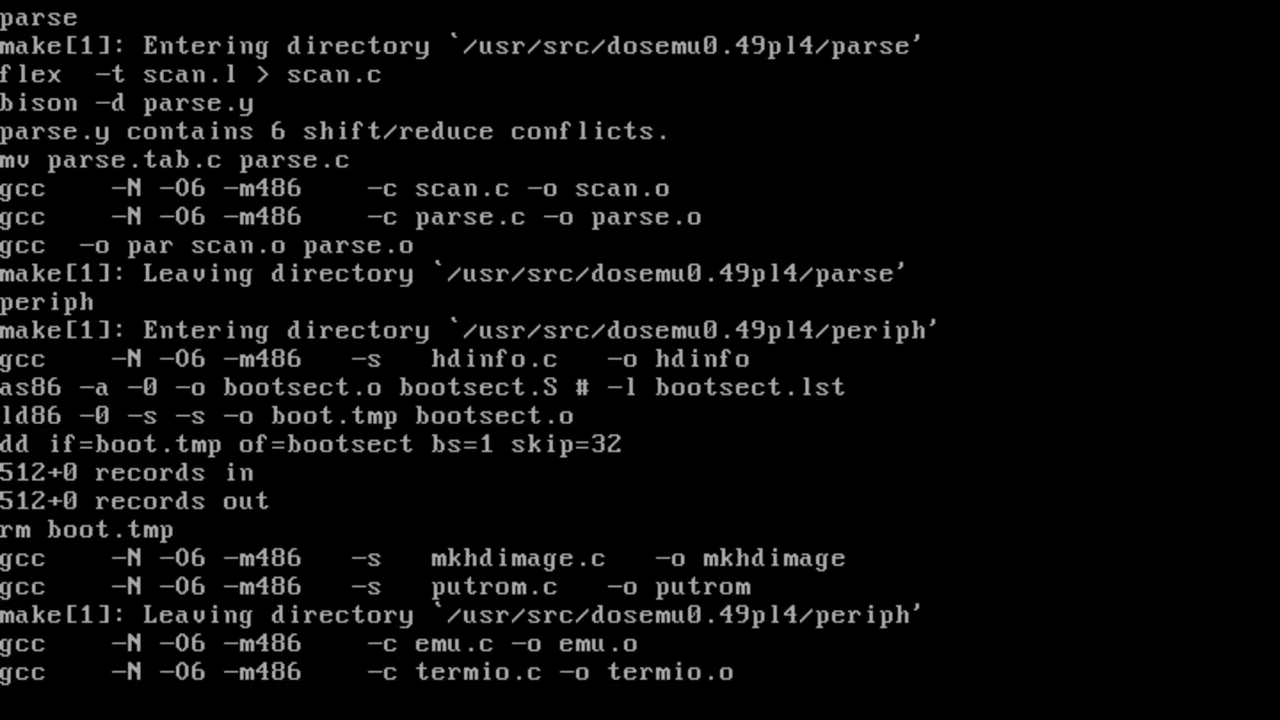
pyautogui.write('dos -A')
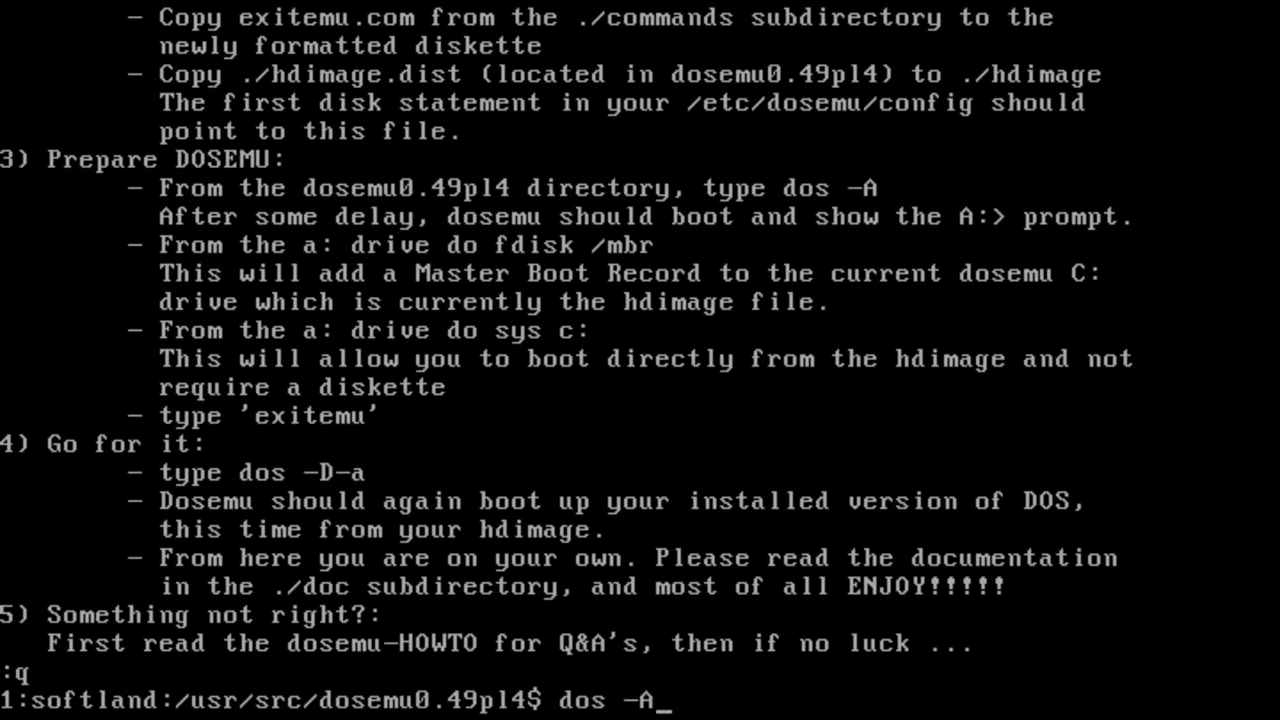
pyautogui.press('Return')
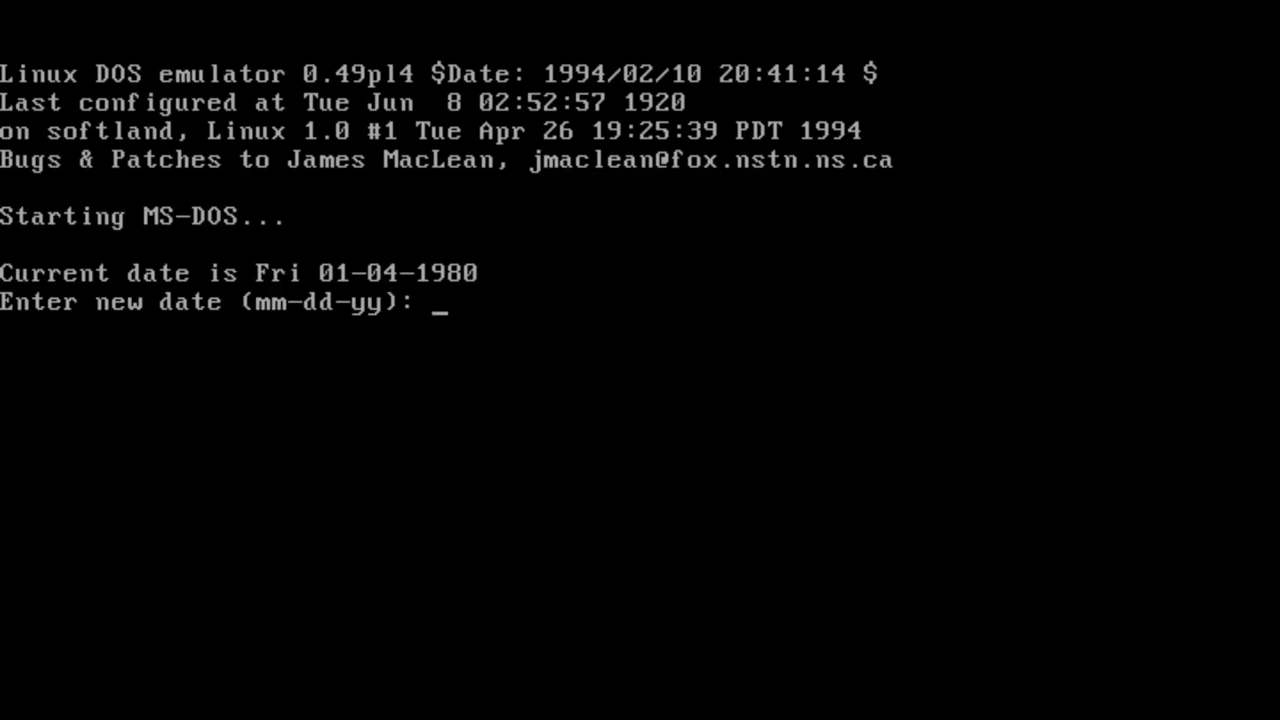
# Step: Accept the default date and make drive C bootable with fdisk /mbr and sys a: c:
pyautogui.press('Return')
pyautogui.press('Return')
pyautogui.write('sys')
pyautogui.press('BackSpace')
pyautogui.press('BackSpace')
pyautogui.press('BackSpace')
pyautogui.press('BackSpace')
pyautogui.write('fdisk /mbr')
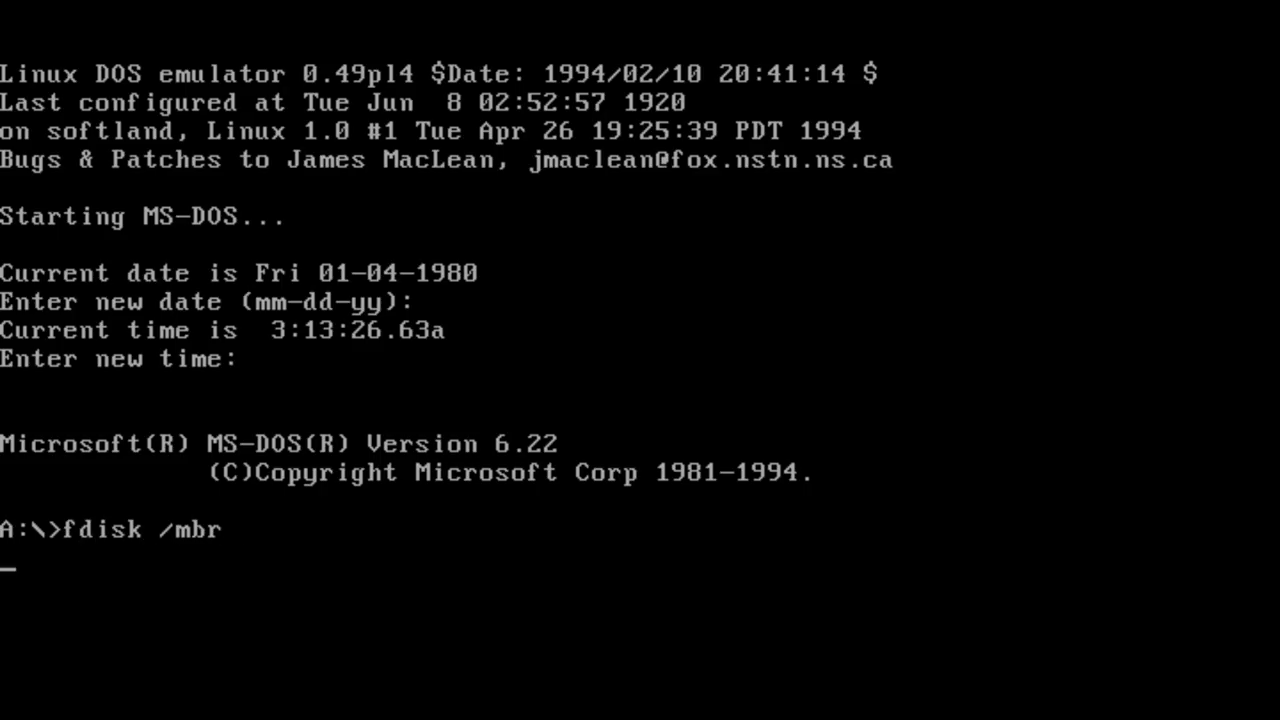
pyautogui.write('sys ')
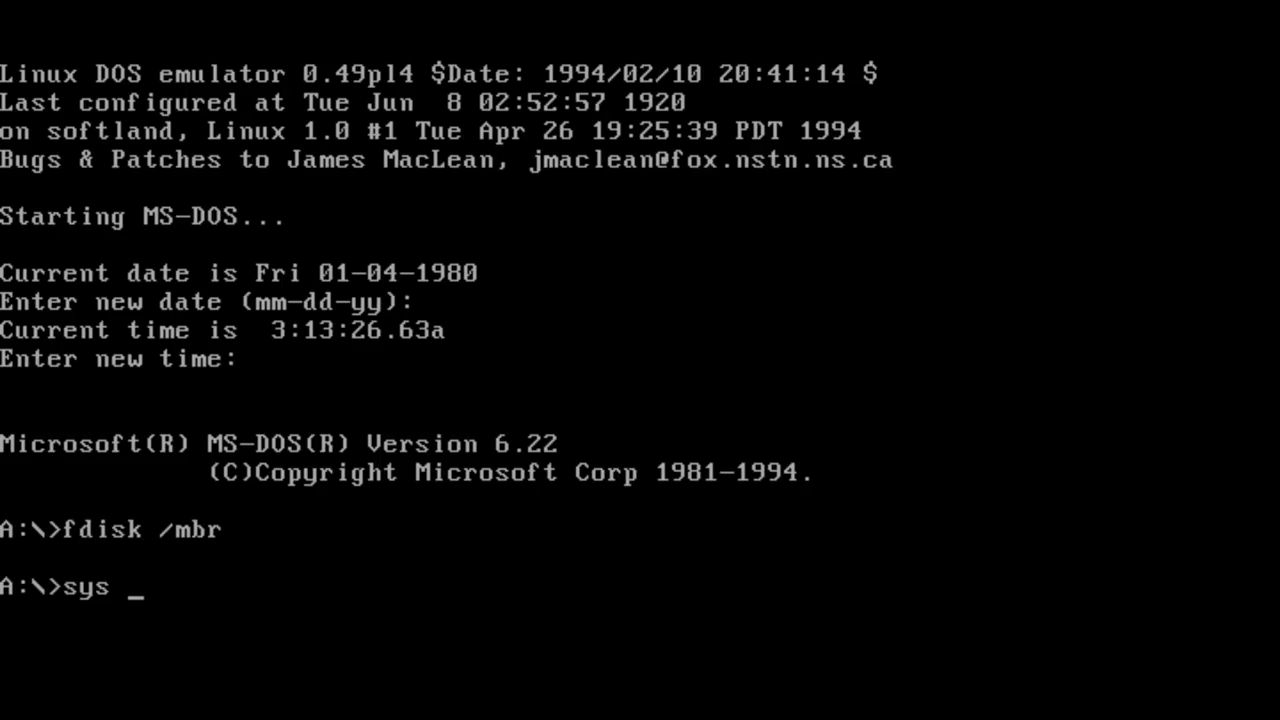
pyautogui.write('a: c:')
pyautogui.press('Return')
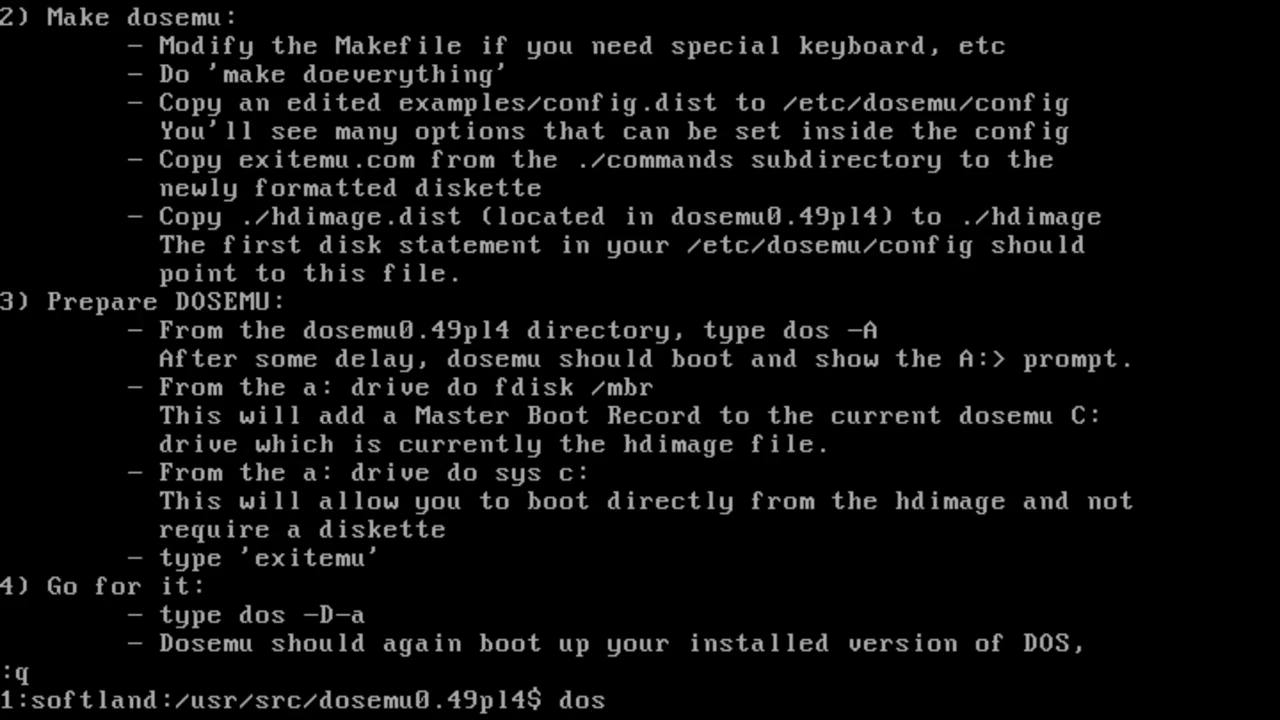
# Step: Boot dosemu from the hard-disk image with dos -D-a and list drive redirections with lredir
pyautogui.write('-D-a')
pyautogui.press('Return')
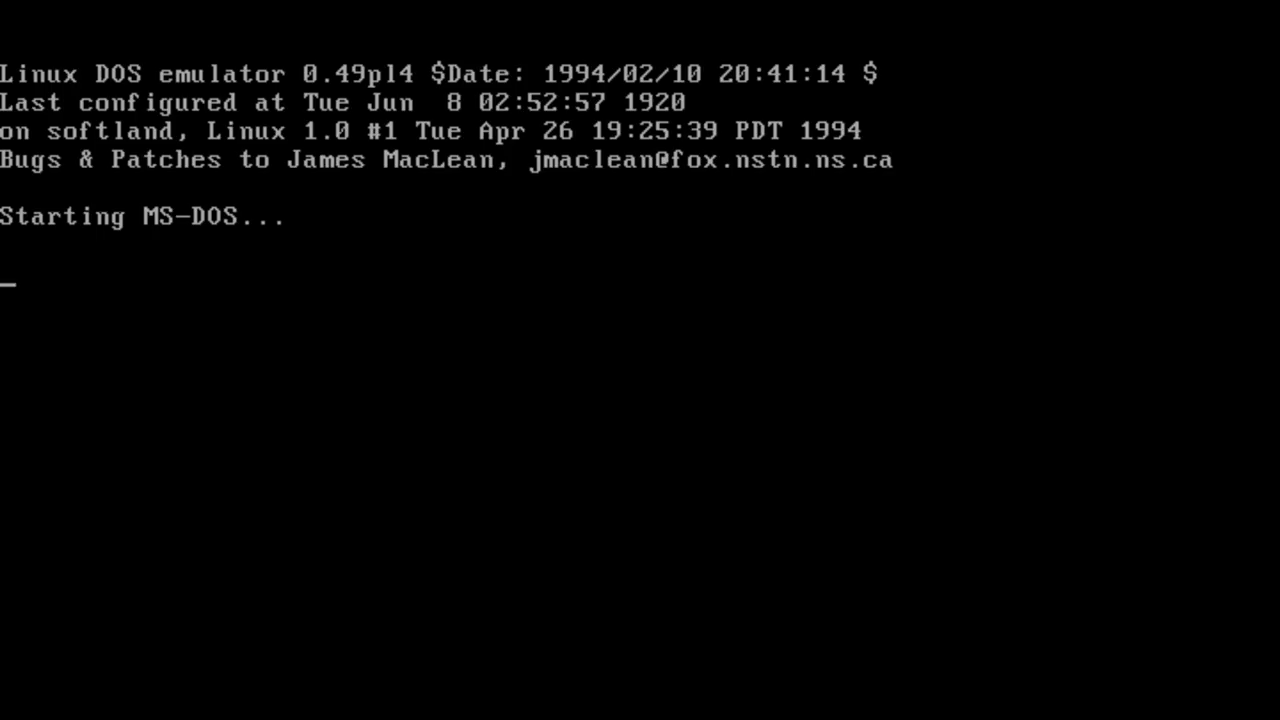
pyautogui.write('laddr')
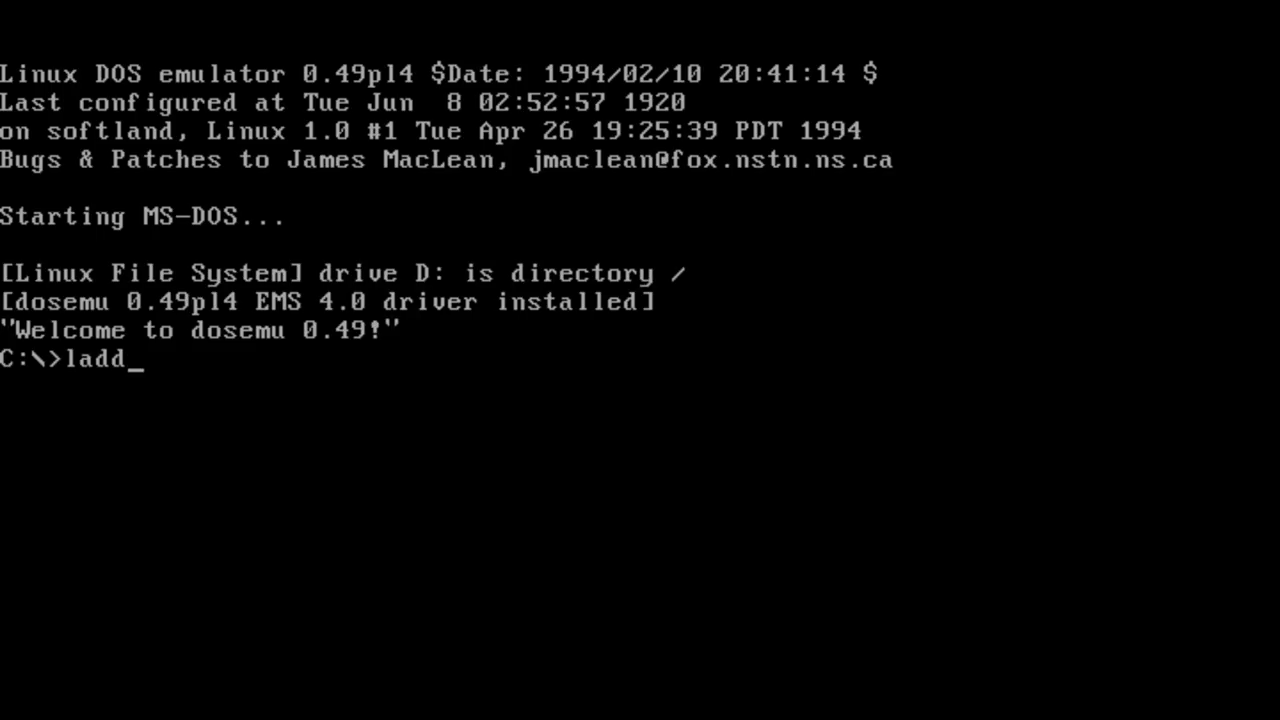
pyautogui.press('Return')
pyautogui.write('lredir')
pyautogui.press('Return')
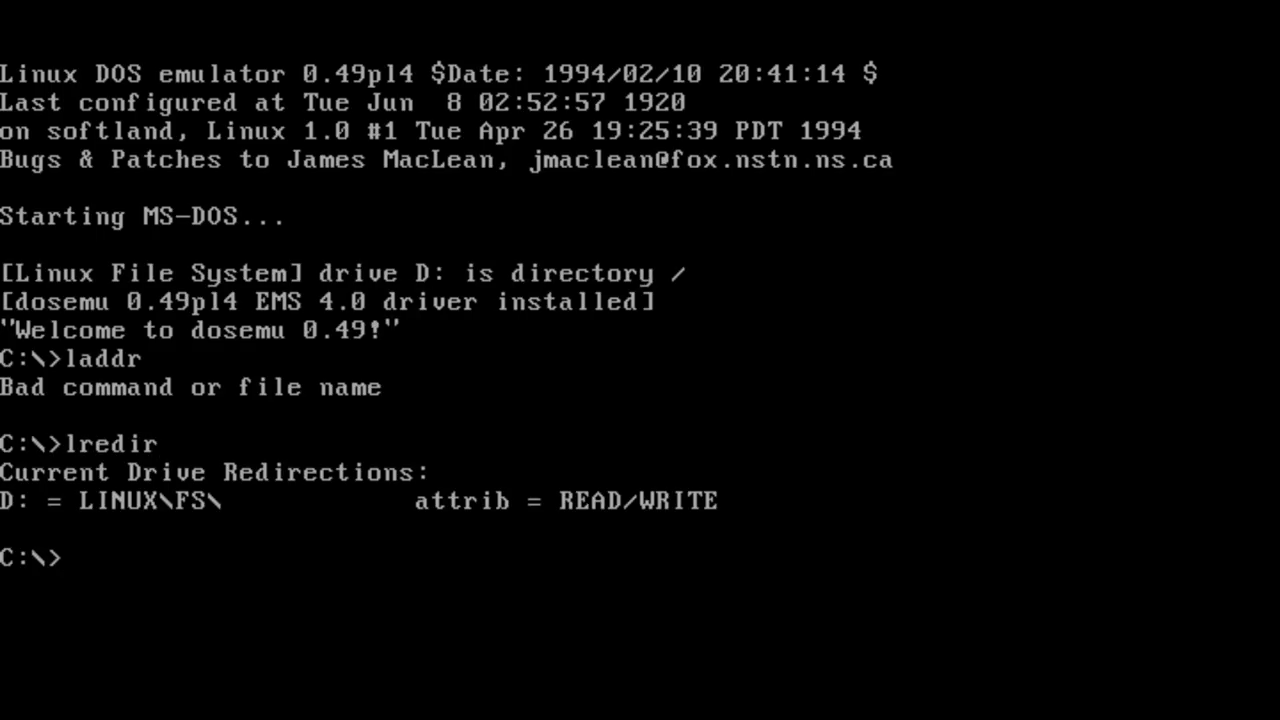
# Step: Switch to drive D: and list the Linux root directory with dir
pyautogui.write('d:')
pyautogui.press('Return')
pyautogui.write('dir')
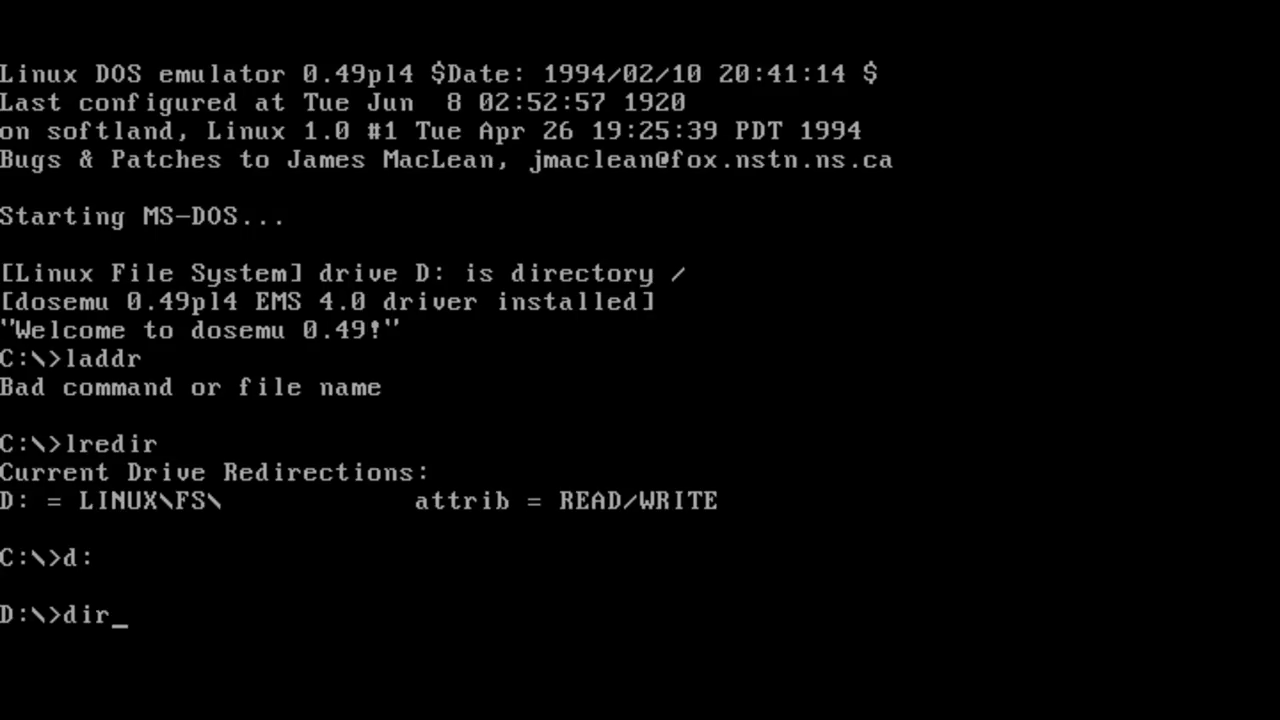
pyautogui.press('Return')
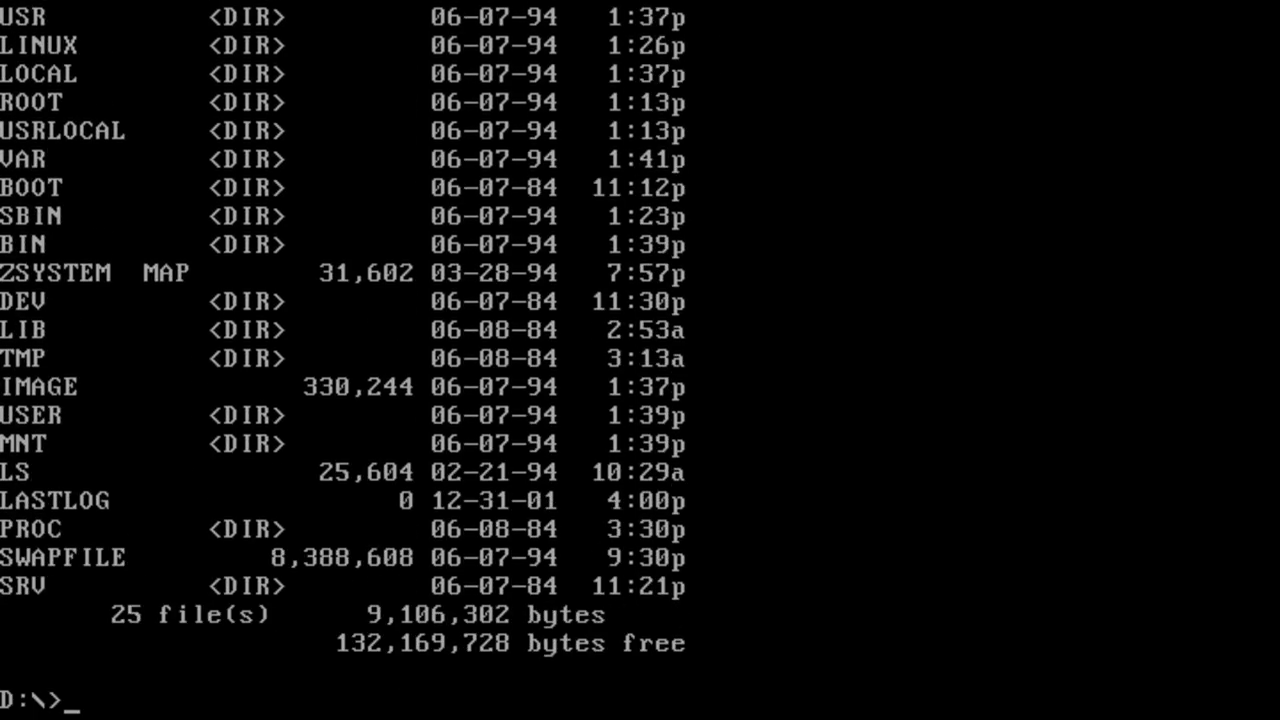
pyautogui.write('d:')
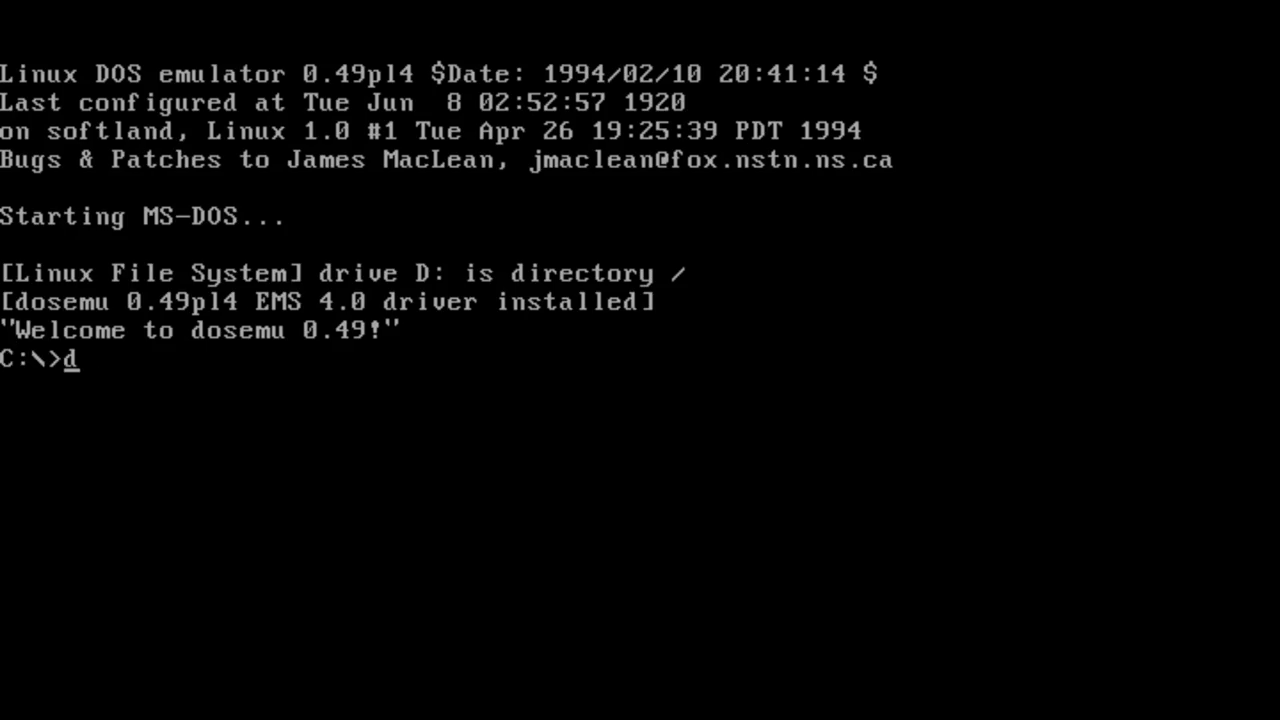
pyautogui.press('Return')
# Step: Change to the wp51 directory and launch WordPerfect 5.1
pyautogui.write('cd wp')
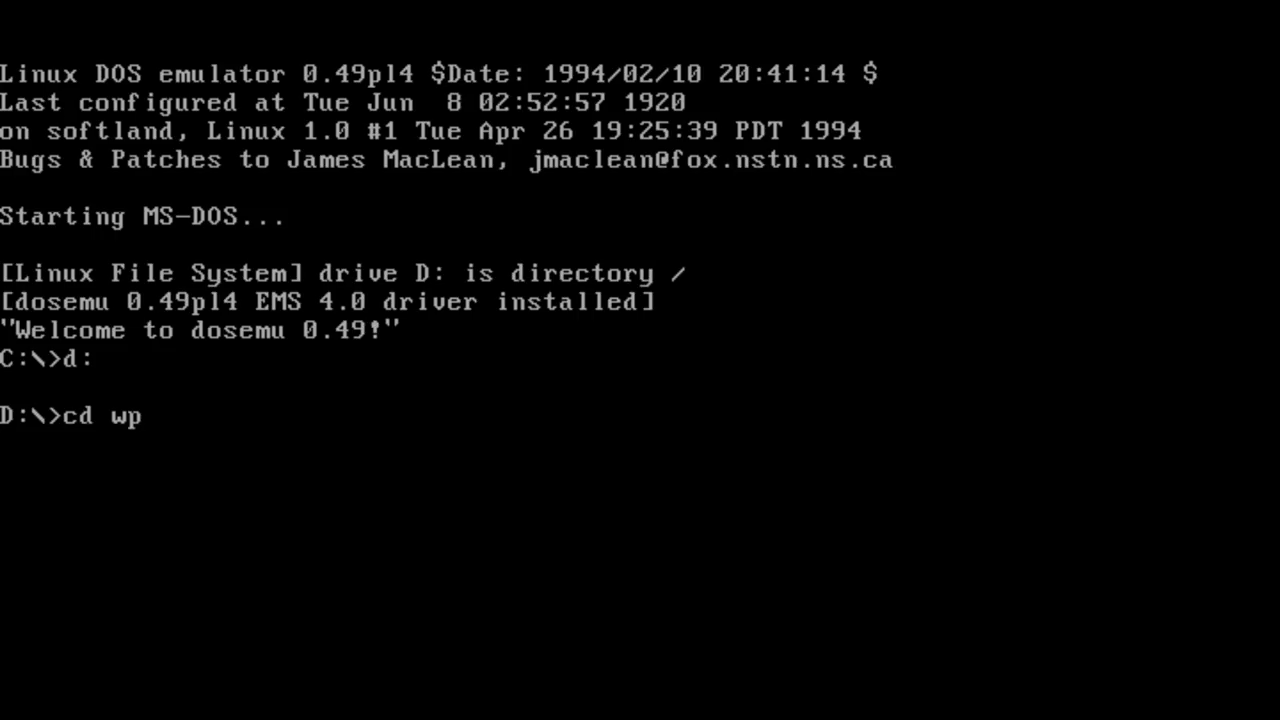
pyautogui.write('54')
pyautogui.press('BackSpace')
pyautogui.write('1')
pyautogui.press('Return')
pyautogui.write('wp')
pyautogui.press('Return')
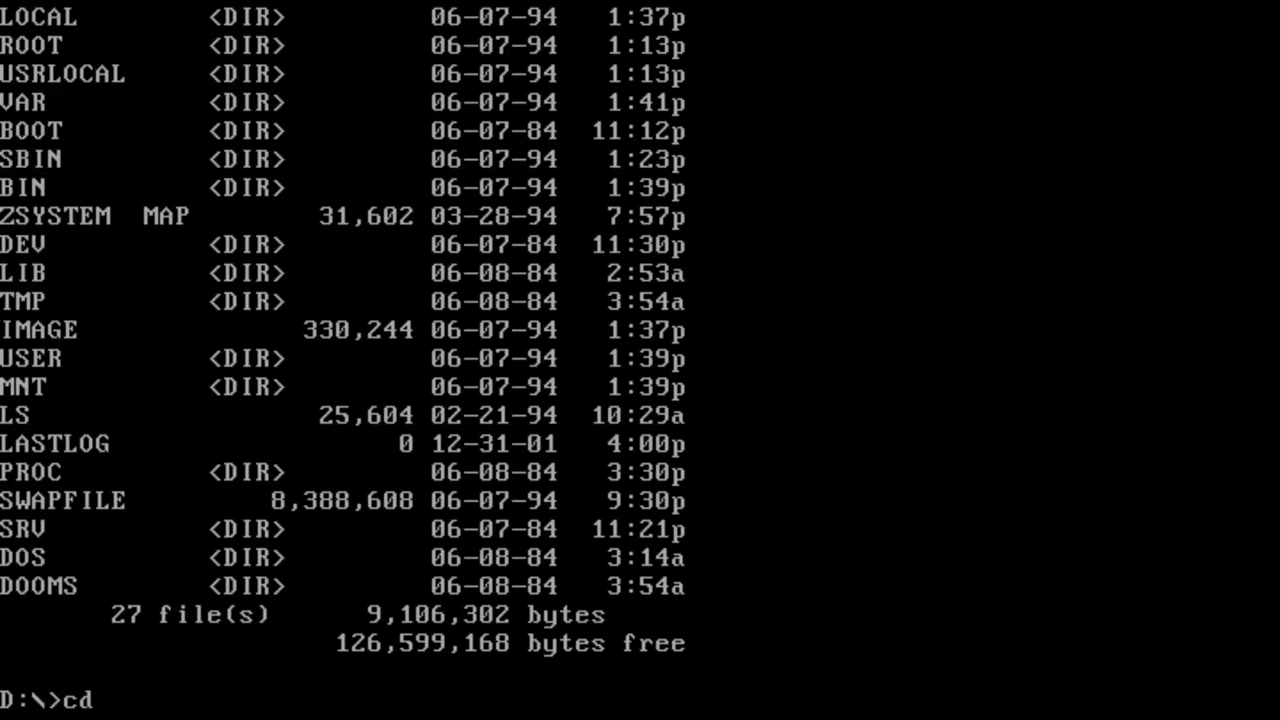
# Step: Enter the DOOMS directory, list its files and launch Doom
pyautogui.press('Return')
pyautogui.write('dir')
pyautogui.press('Return')
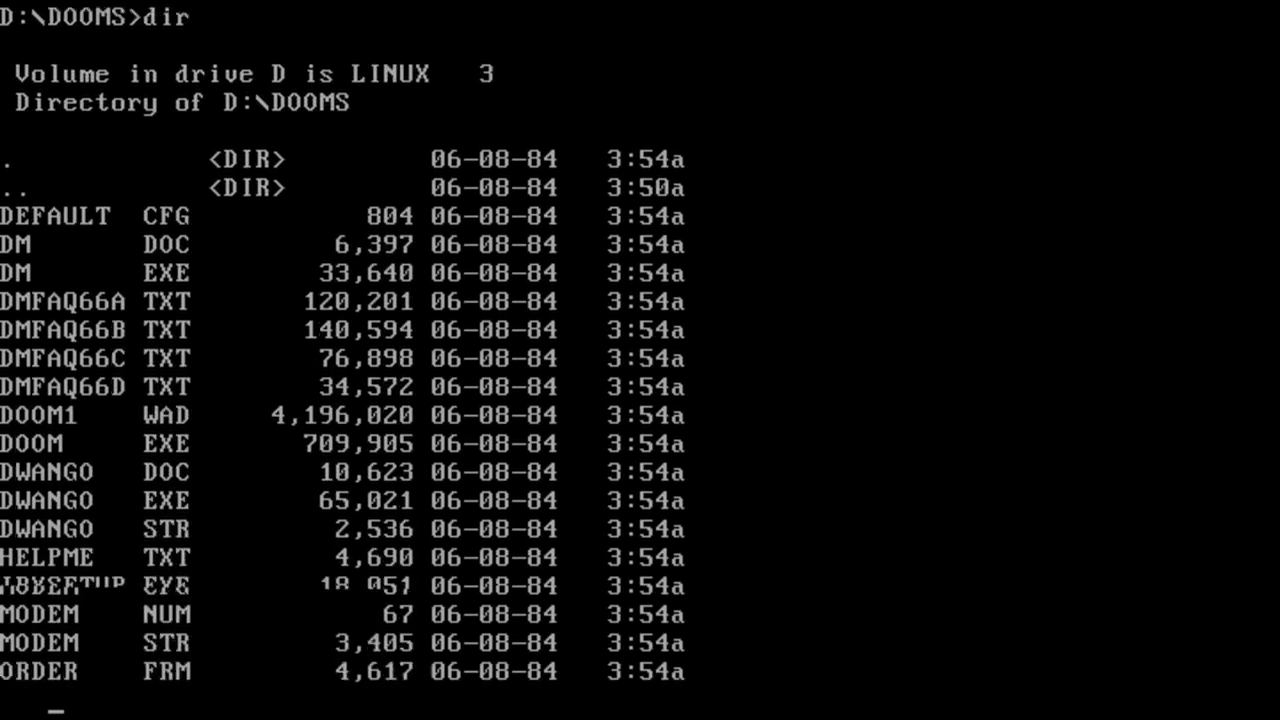
pyautogui.write('doom')
pyautogui.press('Return')
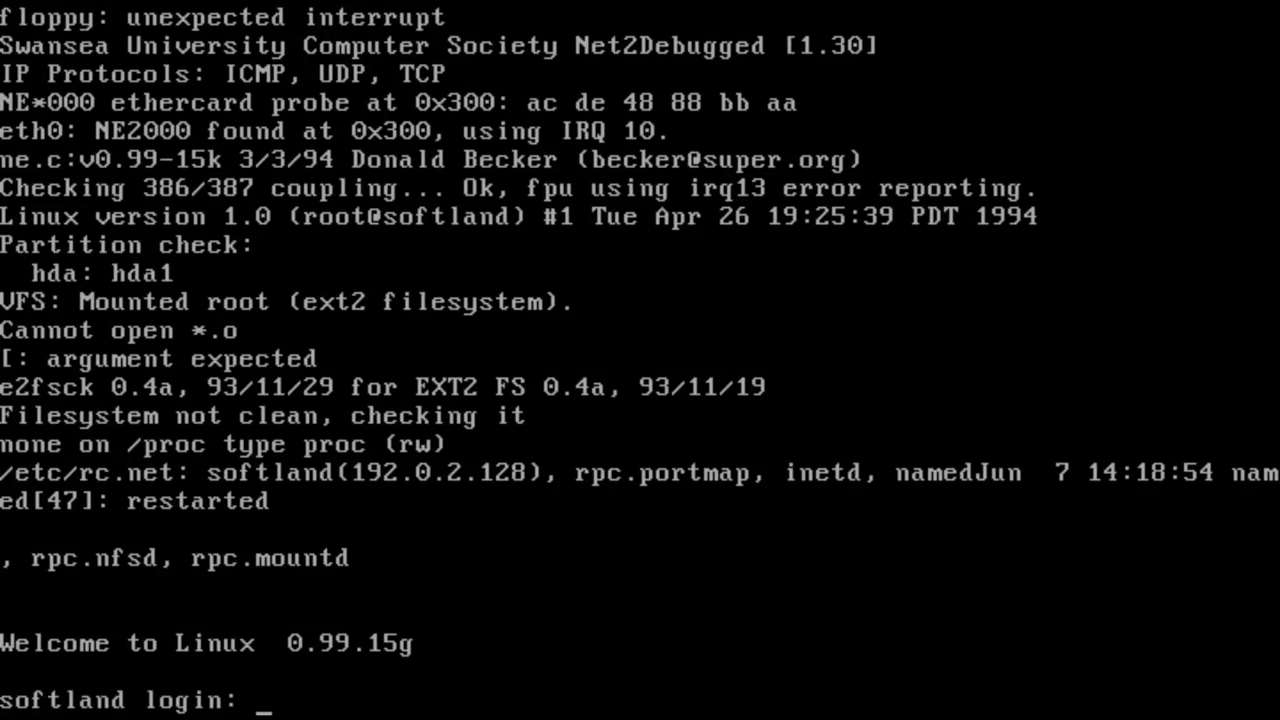
# Step: Log in to Linux as root
pyautogui.write('root')
pyautogui.press('Return')
pyautogui.press('Return')
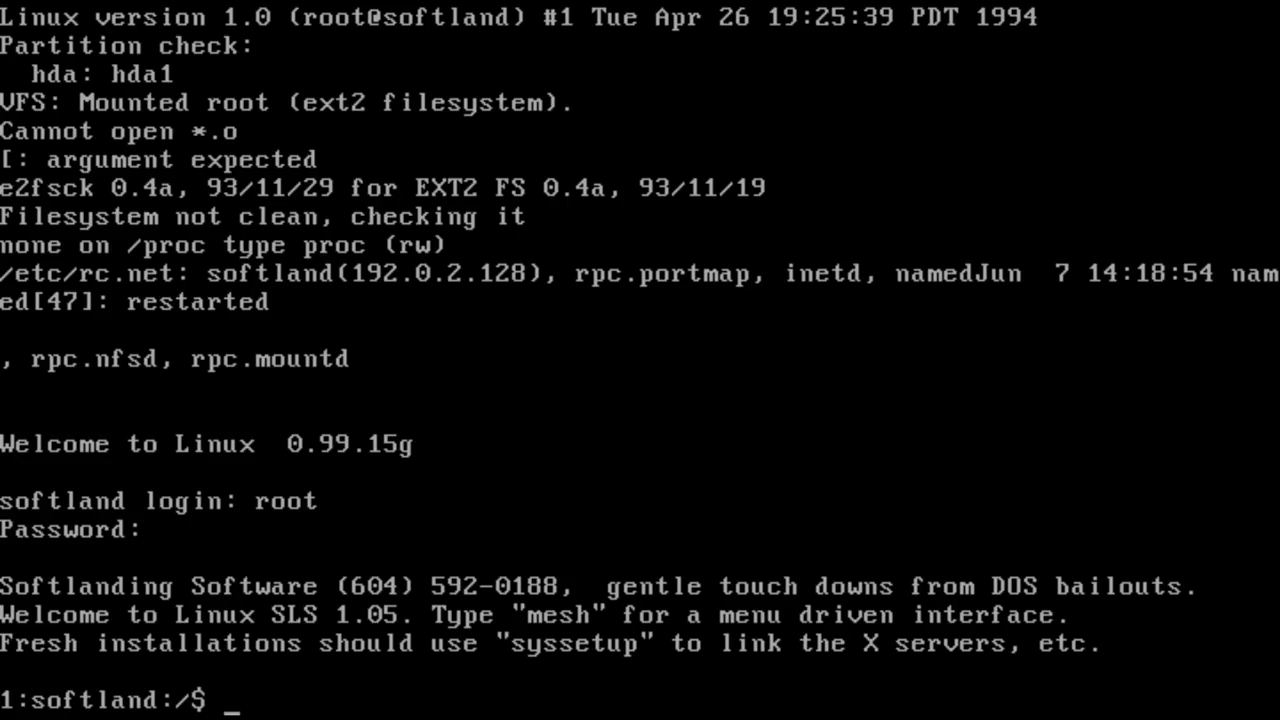
pyautogui.write('syssetup')
# Step: In syssetup, link the S3 server with a MouseSystems mouse on COM1, then run startx
pyautogui.press('Return')
pyautogui.write('5')
pyautogui.press('Return')
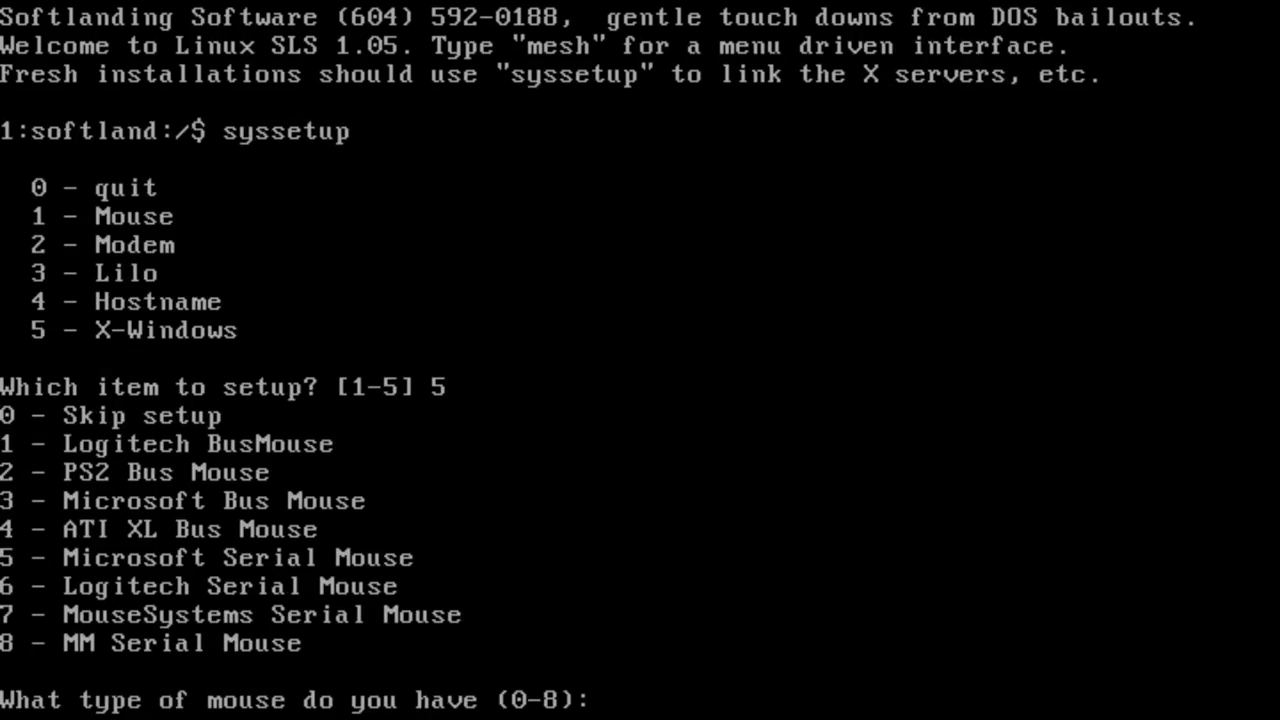
pyautogui.write('7')
pyautogui.press('Return')
pyautogui.write('1')
pyautogui.press('Return')
pyautogui.write('1')
pyautogui.press('Return')
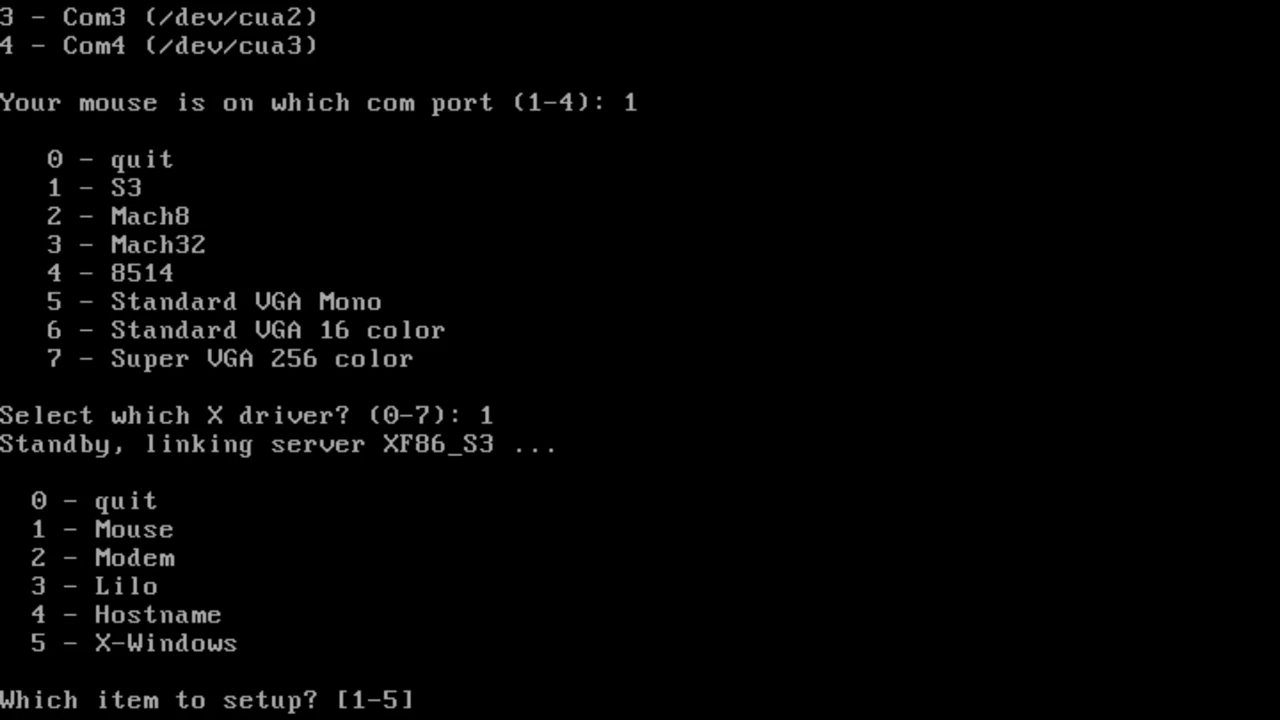
pyautogui.write('0')
pyautogui.press('Return')
pyautogui.write('startx')
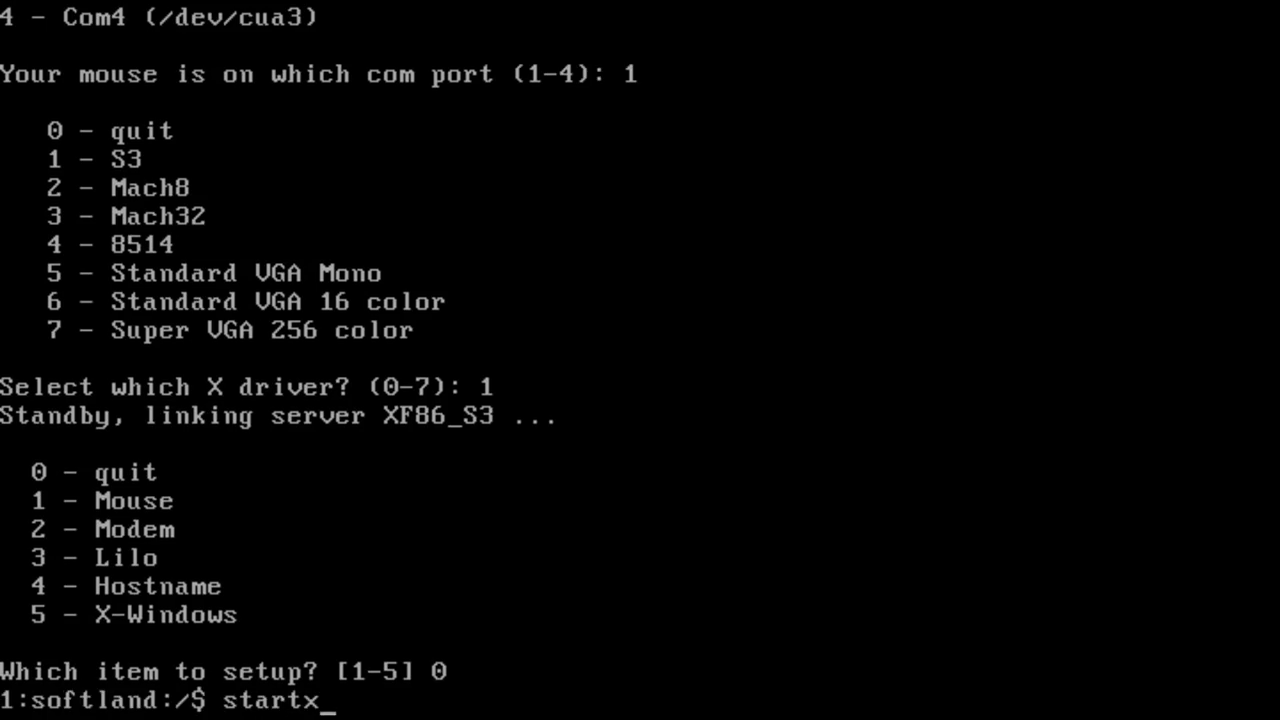
pyautogui.press('Return')
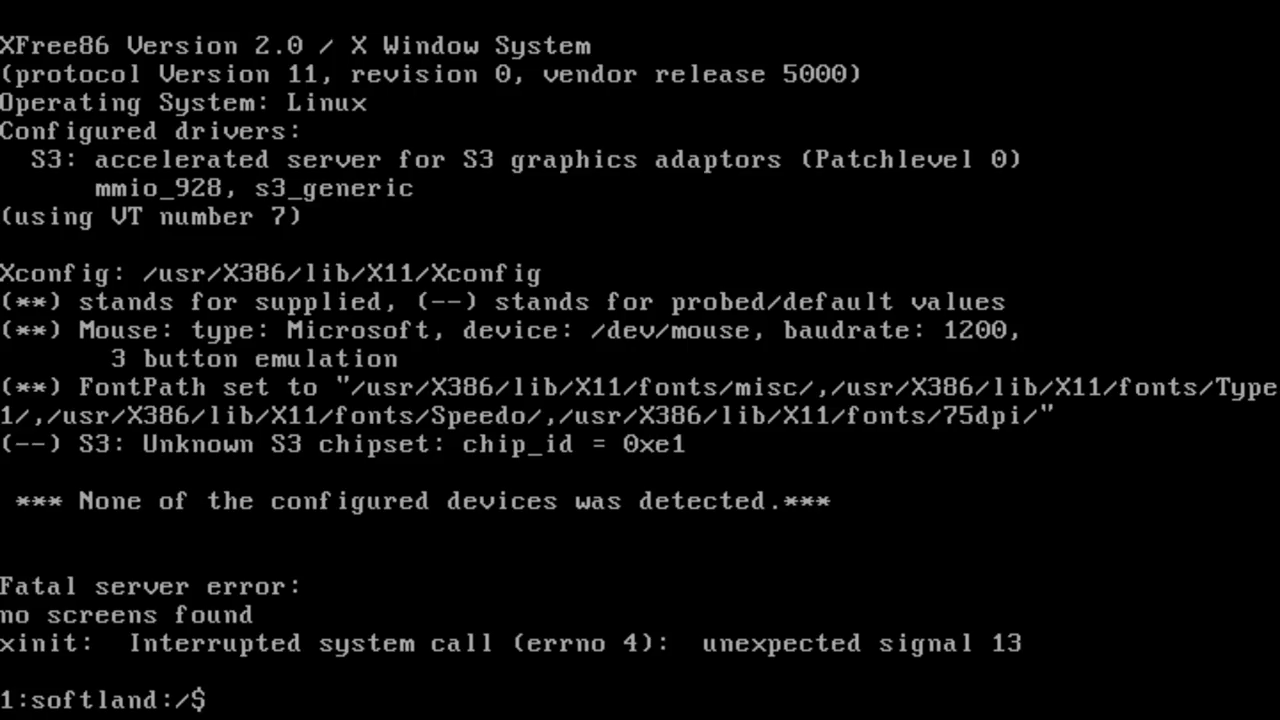
# Step: Clear the console and rerun syssetup's X setup, keeping the MouseSystems mouse on COM1
pyautogui.hotkey('ctrl', 'l')
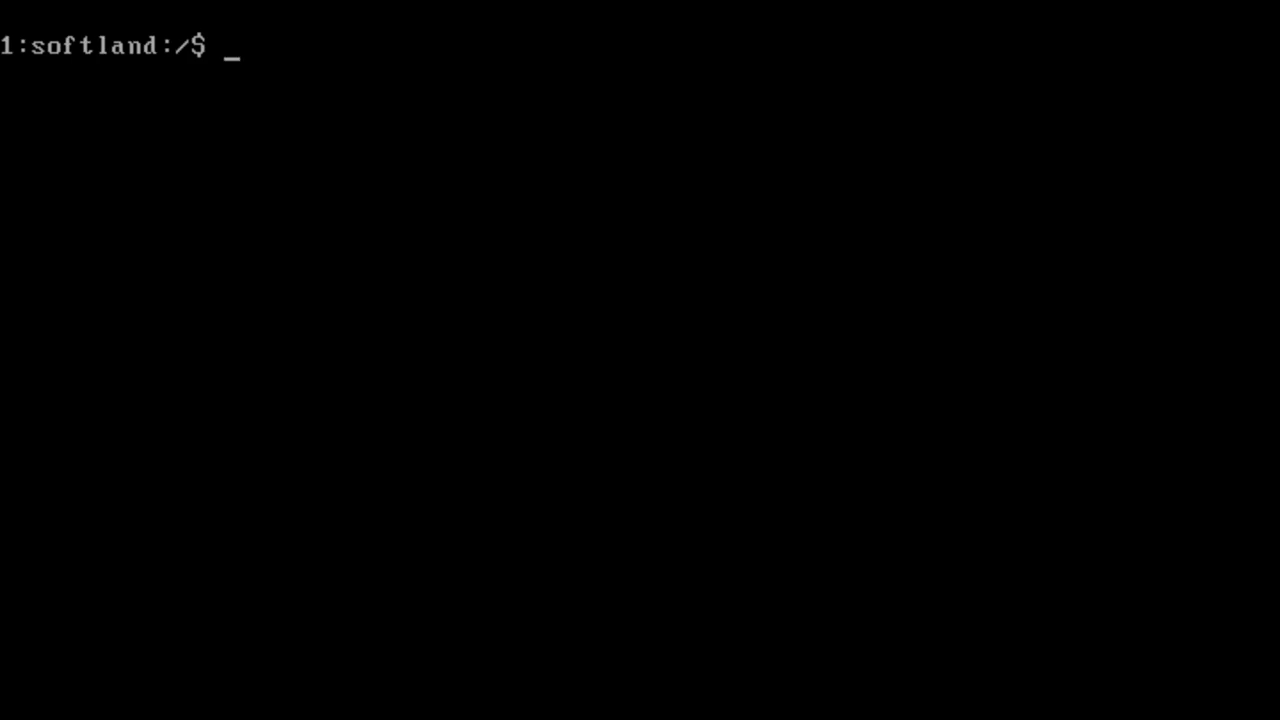
pyautogui.write('Sy')
pyautogui.press('BackSpace')
pyautogui.press('BackSpace')
pyautogui.write('syssetup')
pyautogui.press('Return')
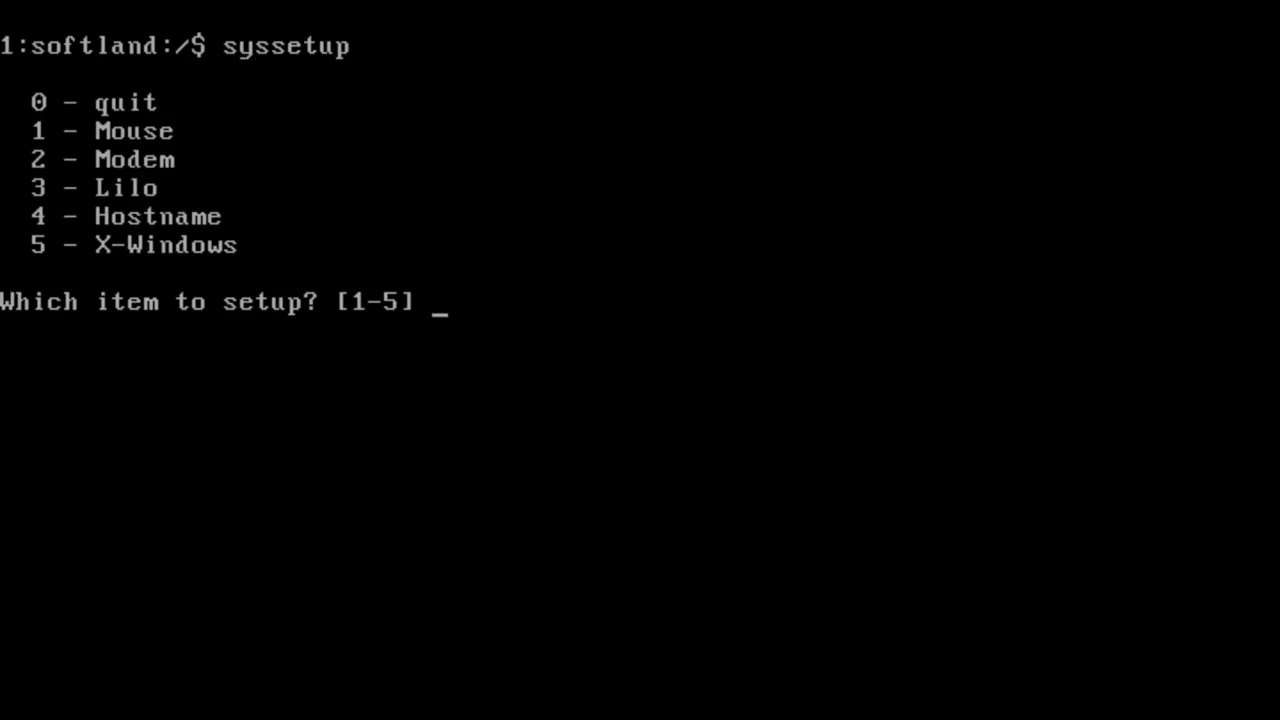
pyautogui.write('5')
pyautogui.press('Return')
pyautogui.write('7')
pyautogui.press('Return')
pyautogui.write('1')
pyautogui.press('Return')
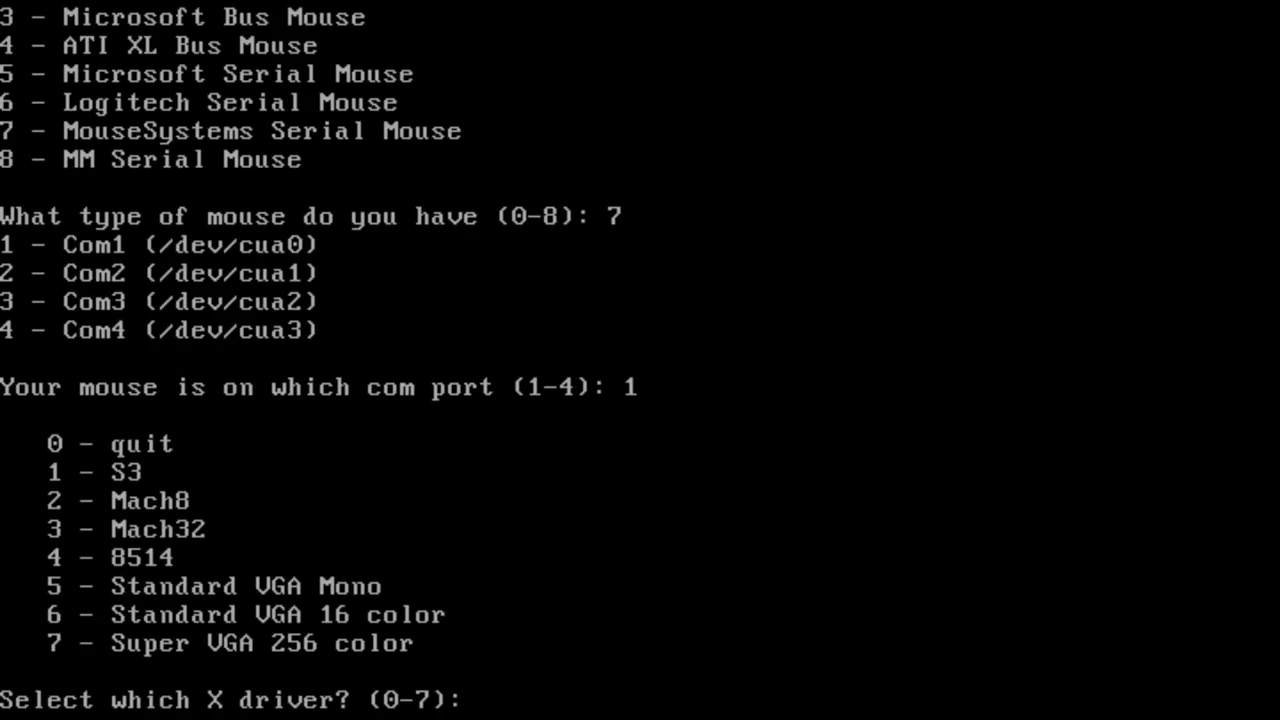
# Step: Select the Super VGA 256 colour driver (7) and leave setup
pyautogui.write('7')
pyautogui.press('Return')
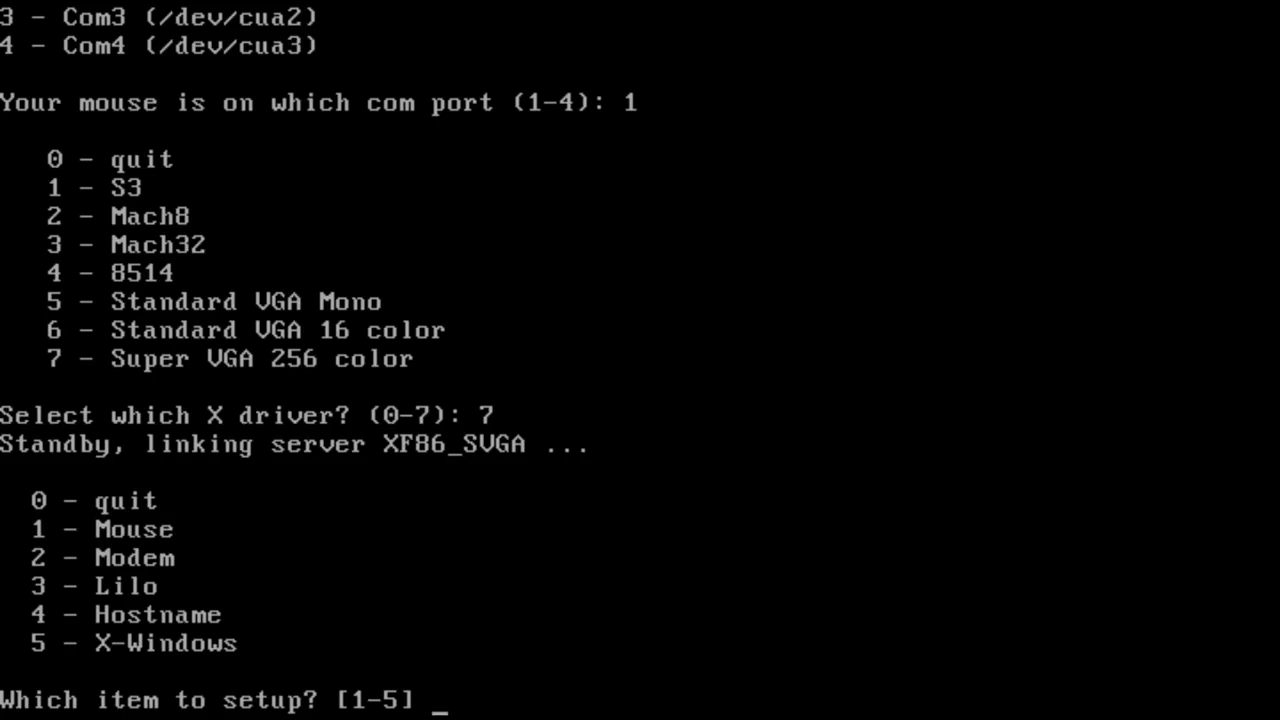
pyautogui.write('0')
pyautogui.press('Return')
# Step: Run SuperProbe to identify the video chipset, then try startx
pyautogui.write('SuperProbe')
pyautogui.press('Return')
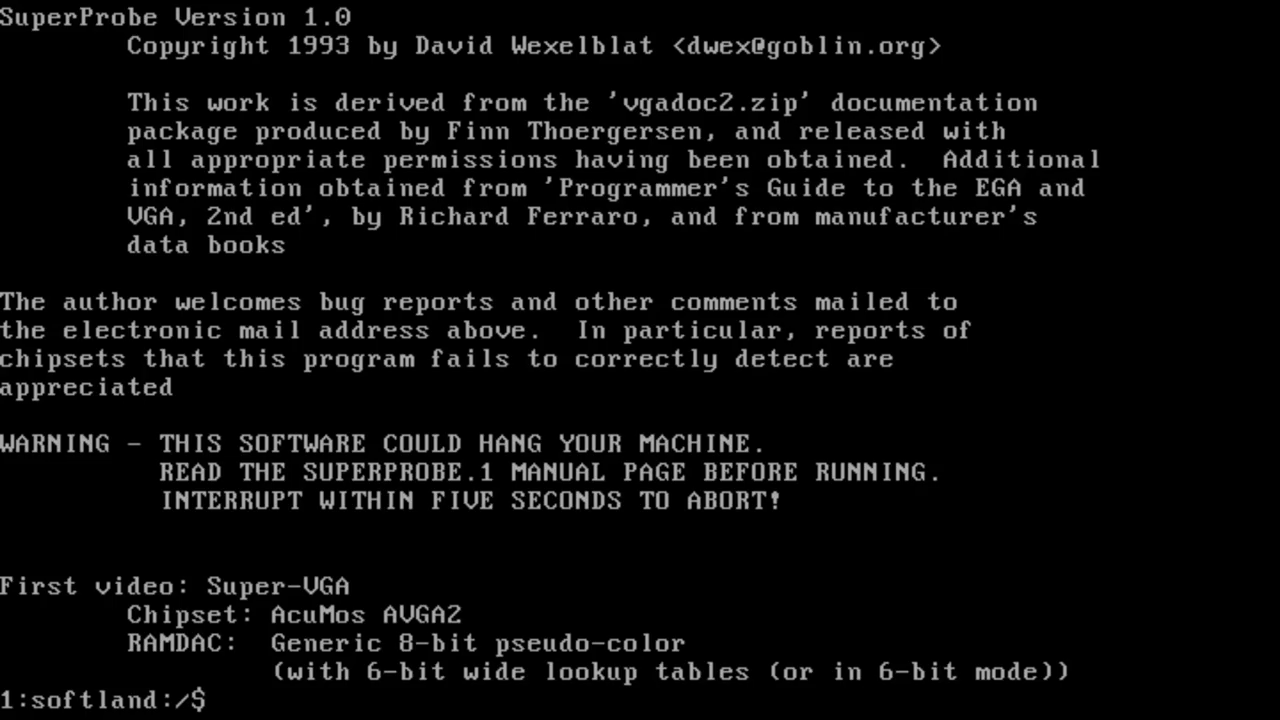
pyautogui.write('startx')
pyautogui.press('Return')
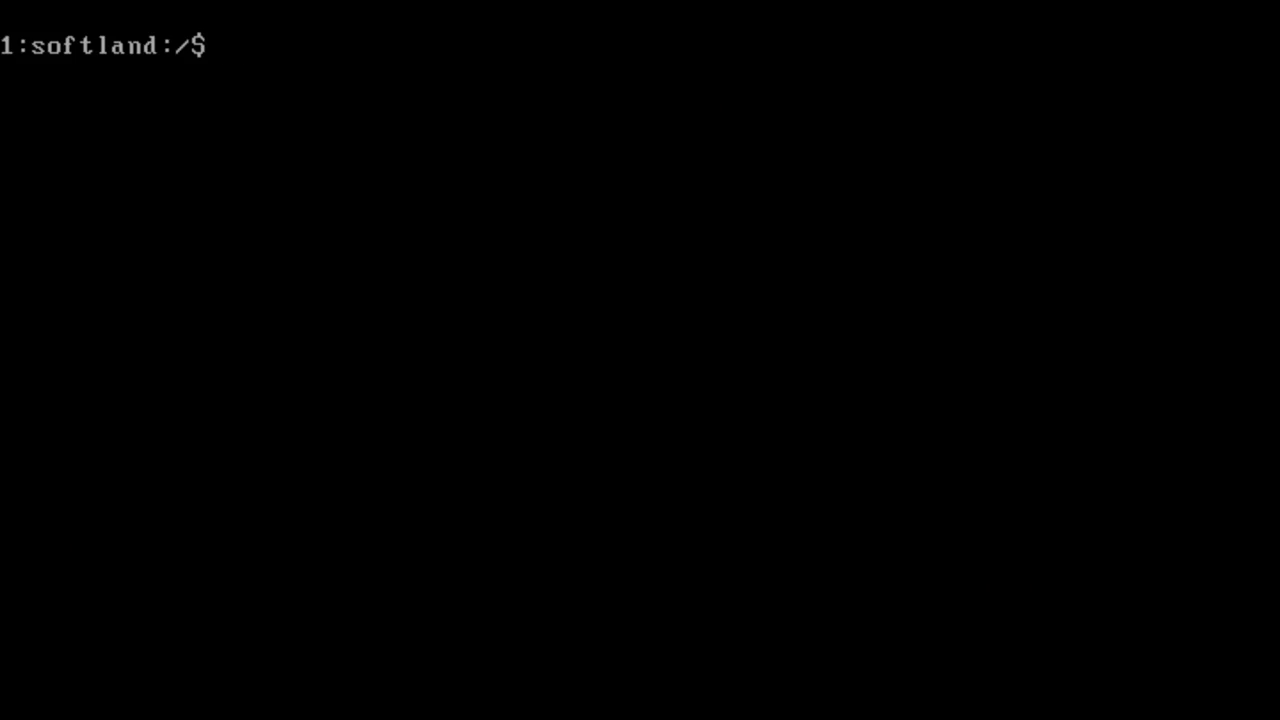
# Step: Run syssetup's X setup and pick a Microsoft serial mouse on COM1
pyautogui.write('syssetup')
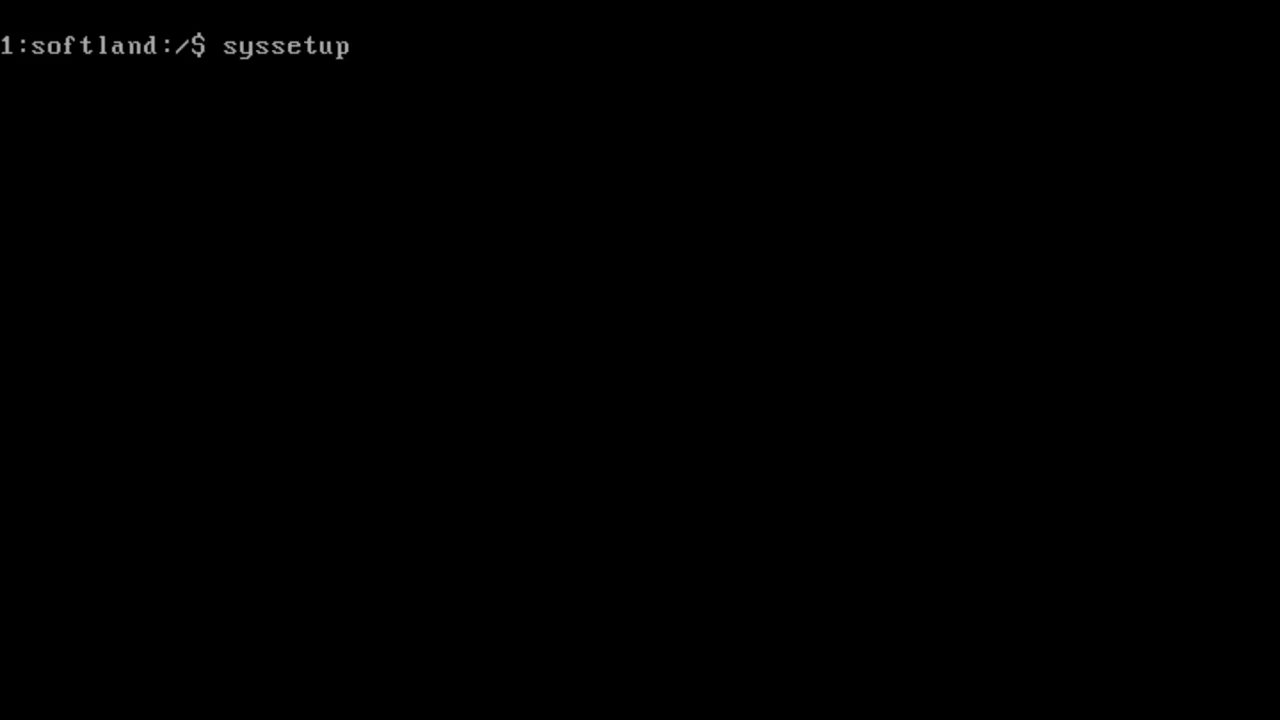
pyautogui.press('Return')
pyautogui.write('5')
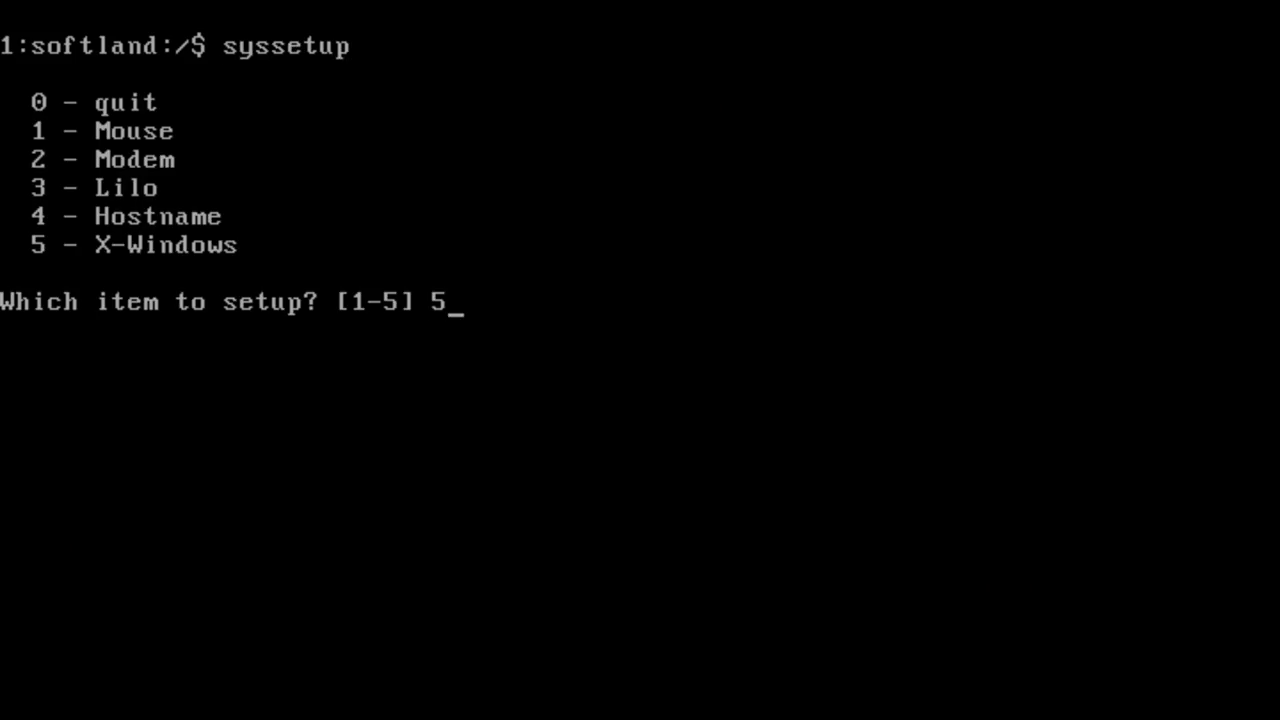
pyautogui.press('Return')
pyautogui.write('5')
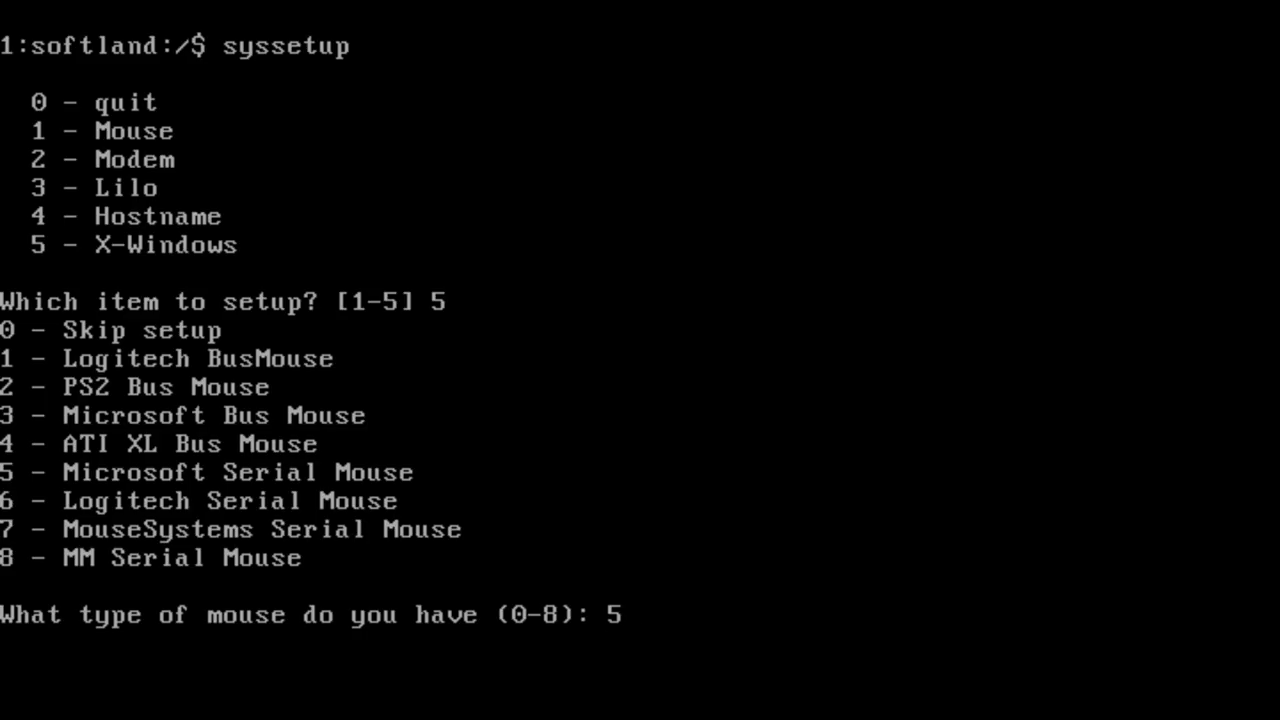
pyautogui.press('Return')
pyautogui.write('1')
pyautogui.press('Return')
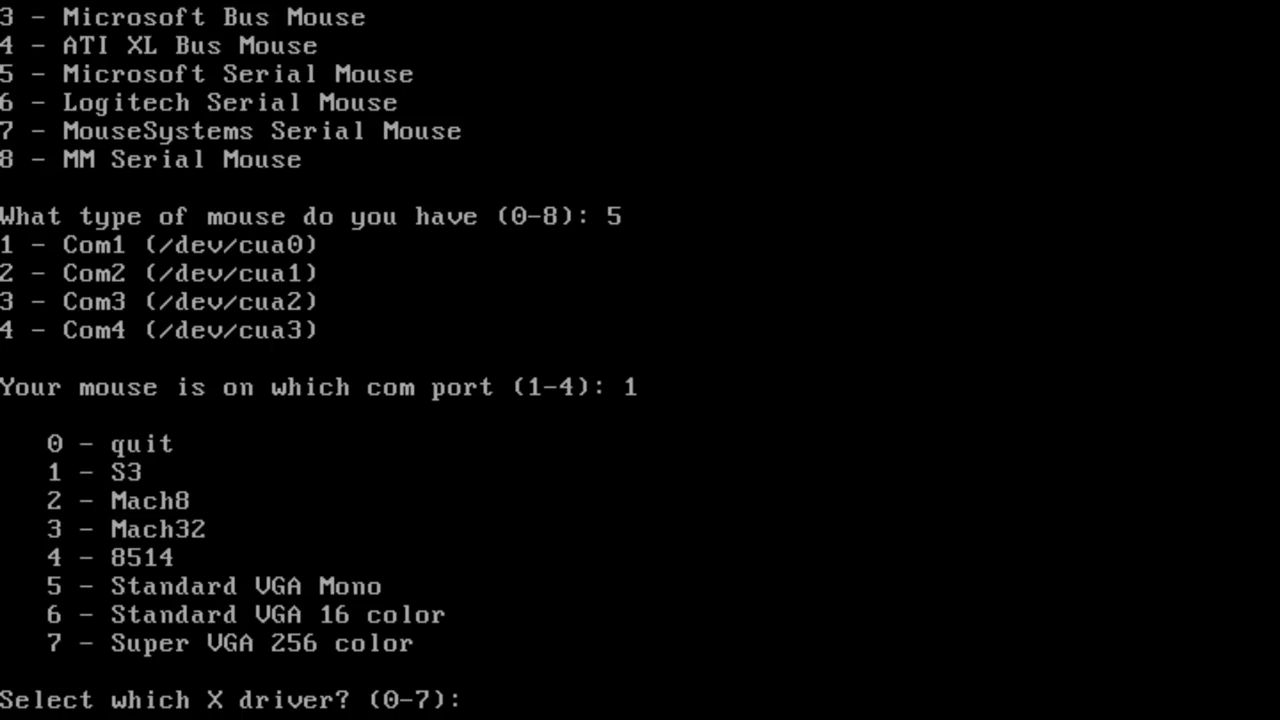
# Step: Choose the 16-colour VGA driver (6), exit setup and enter startx
pyautogui.write('6')
pyautogui.press('Return')
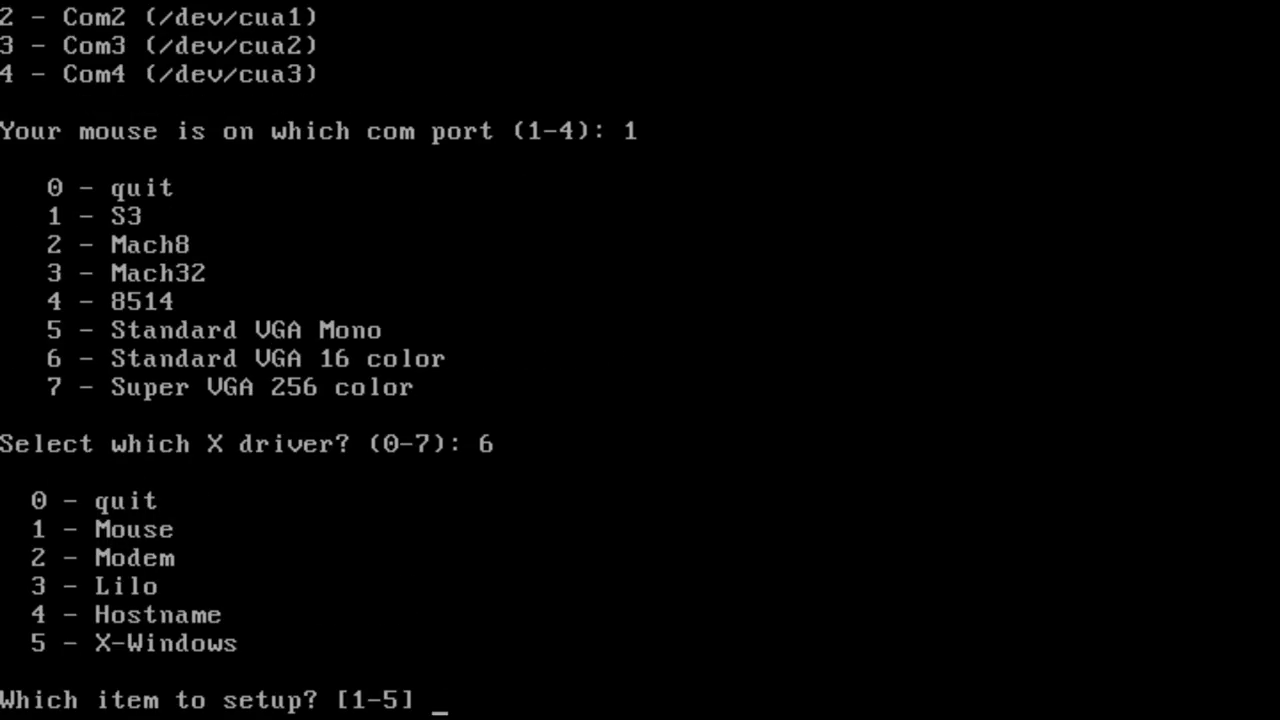
pyautogui.write('0')
pyautogui.press('Return')
pyautogui.write('startx')
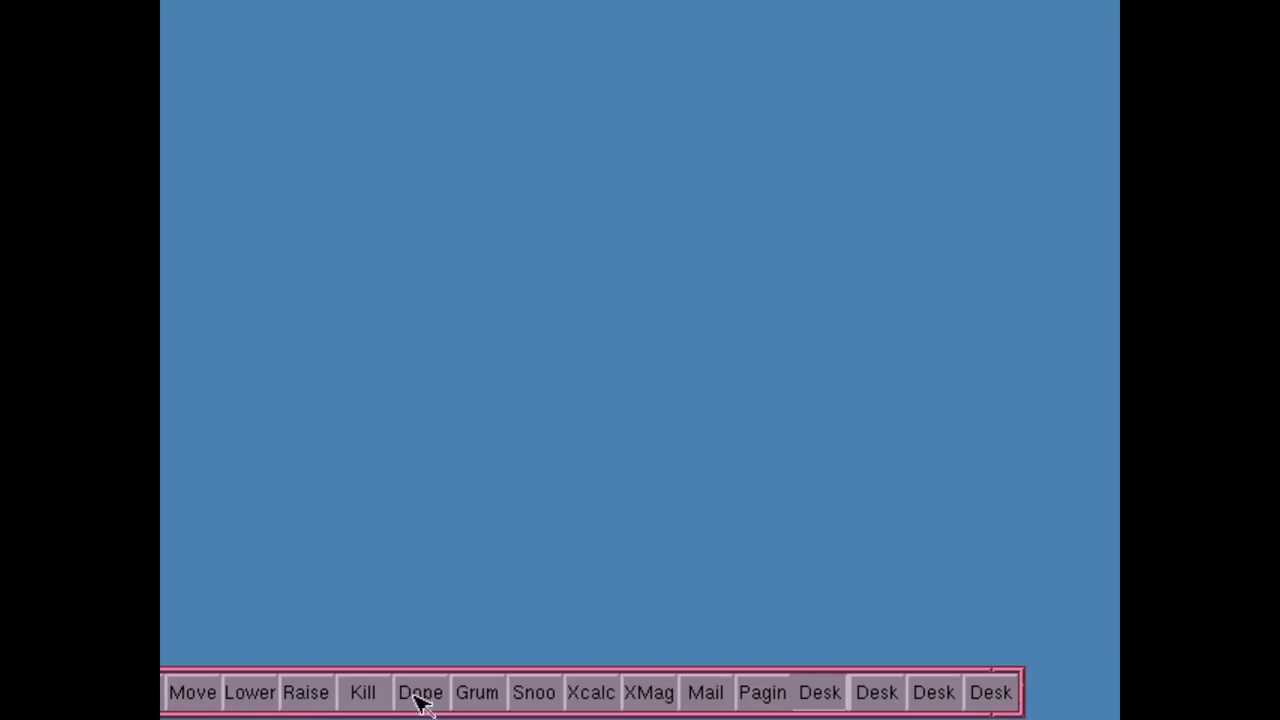
# Step: Launch XMag, magnify the desktop patch near Mail/Pagin, then close the magnifier
pyautogui.click(541, 692)
pyautogui.click(657, 706)
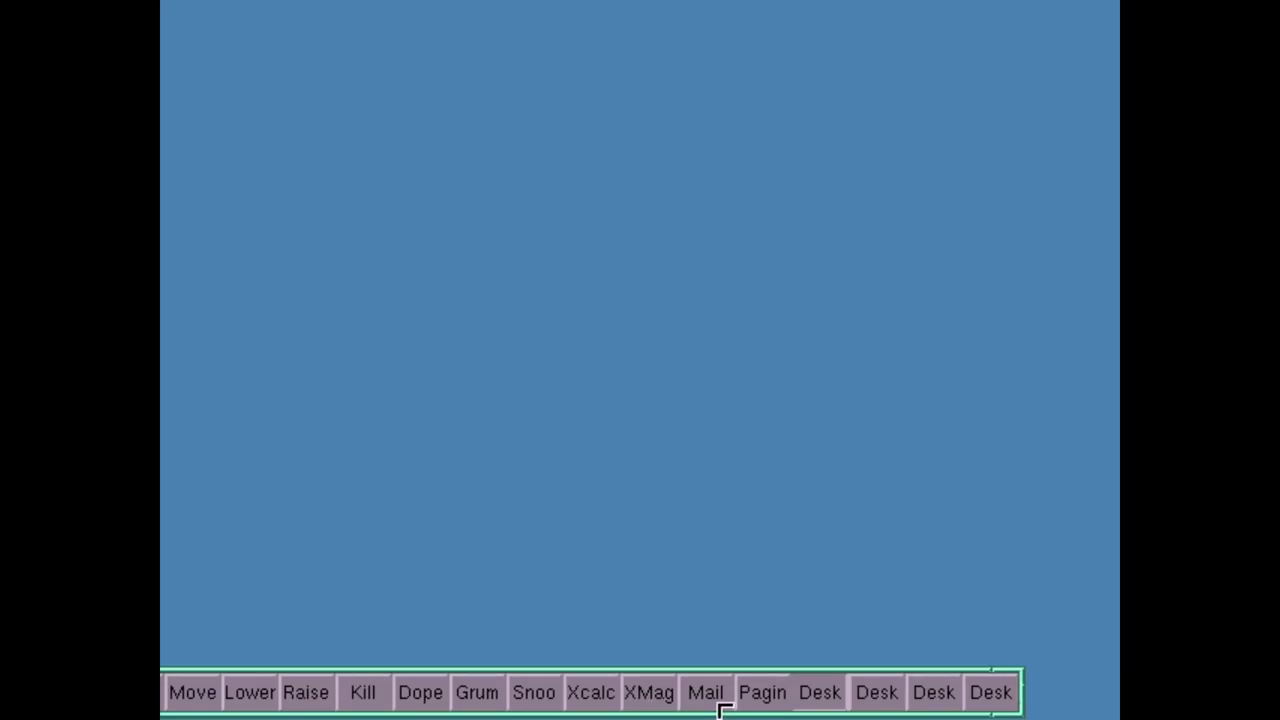
pyautogui.click(707, 668)
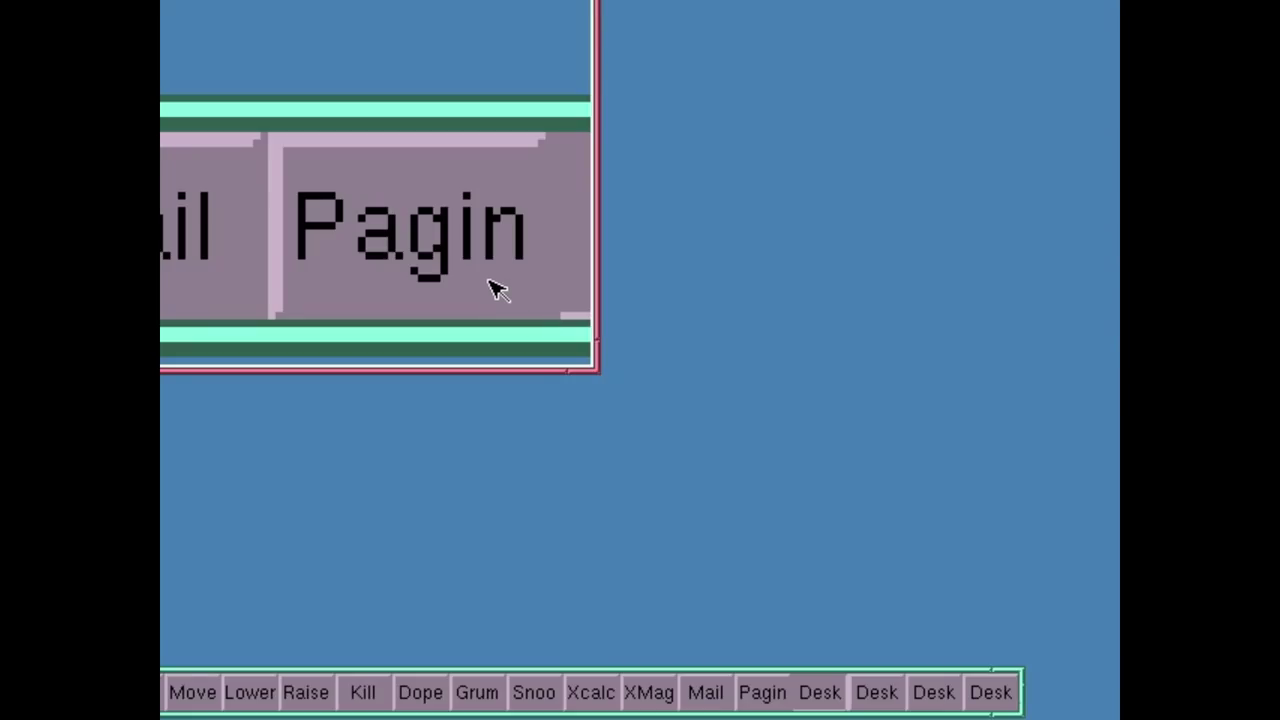
pyautogui.click(360, 692)
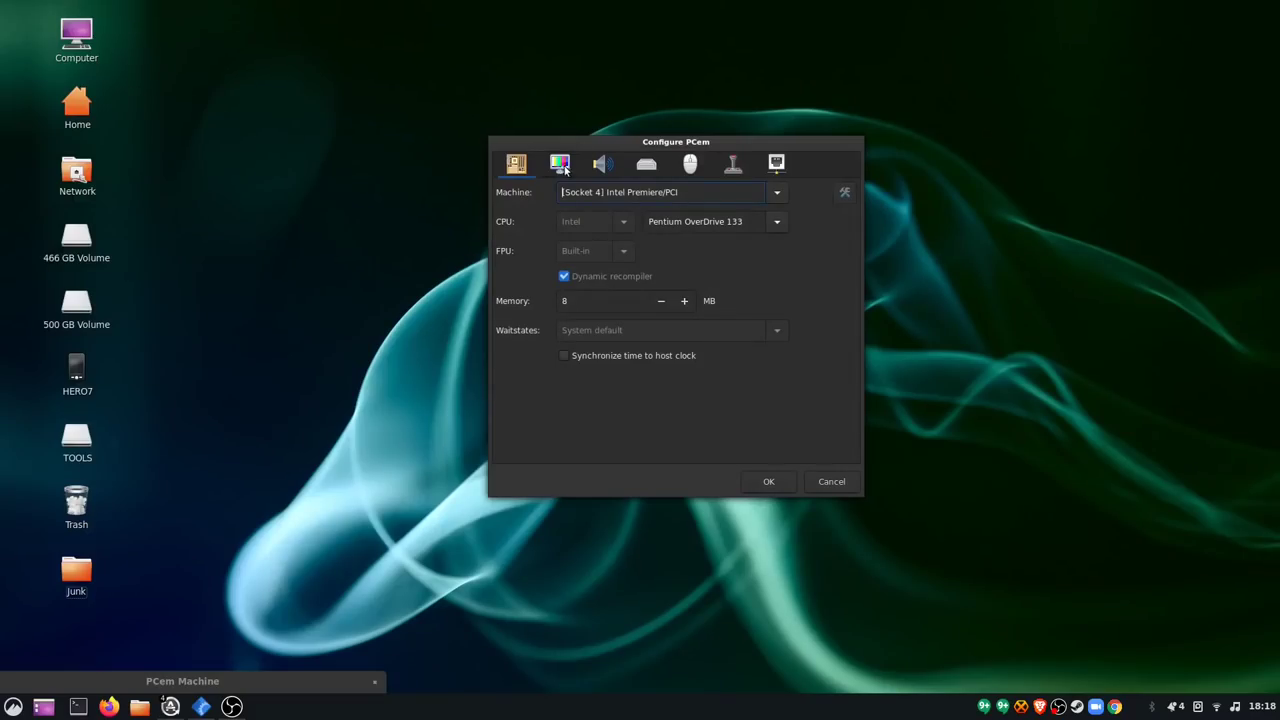
# Step: On the Display tab, keep the Trident TVGA8900D card and view its 1 MB memory setting
pyautogui.click(564, 170)
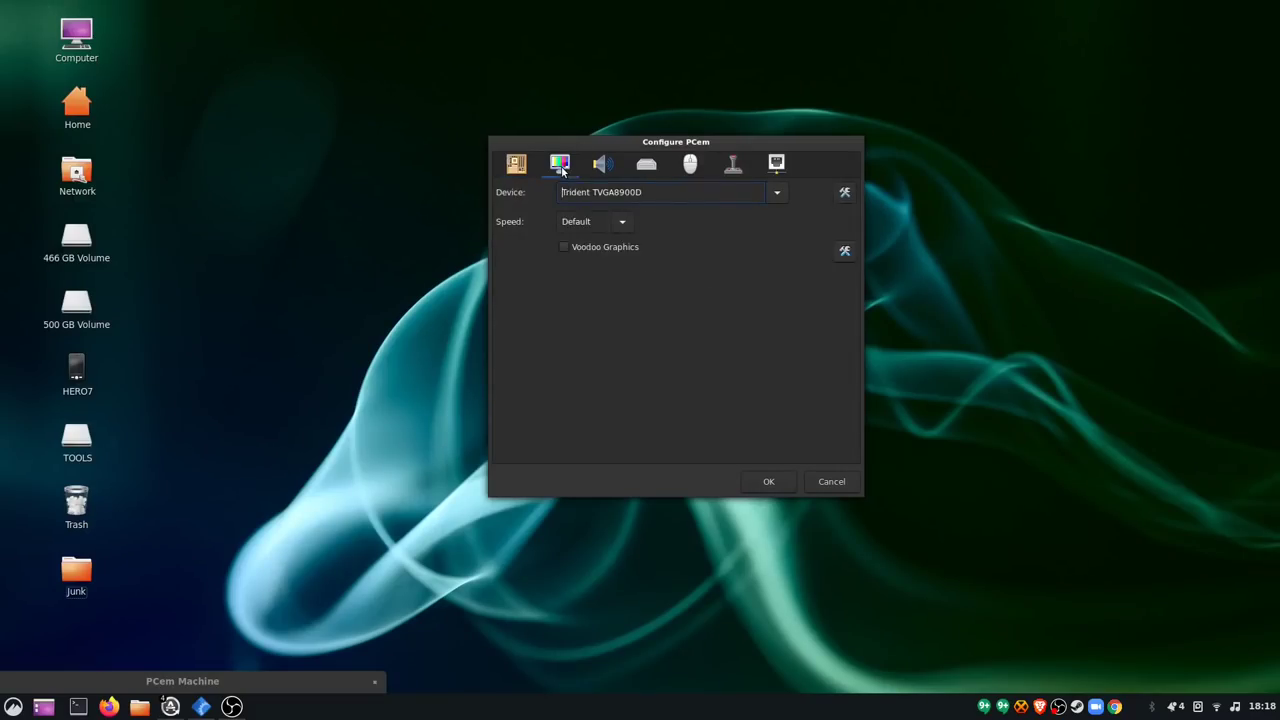
pyautogui.click(777, 195)
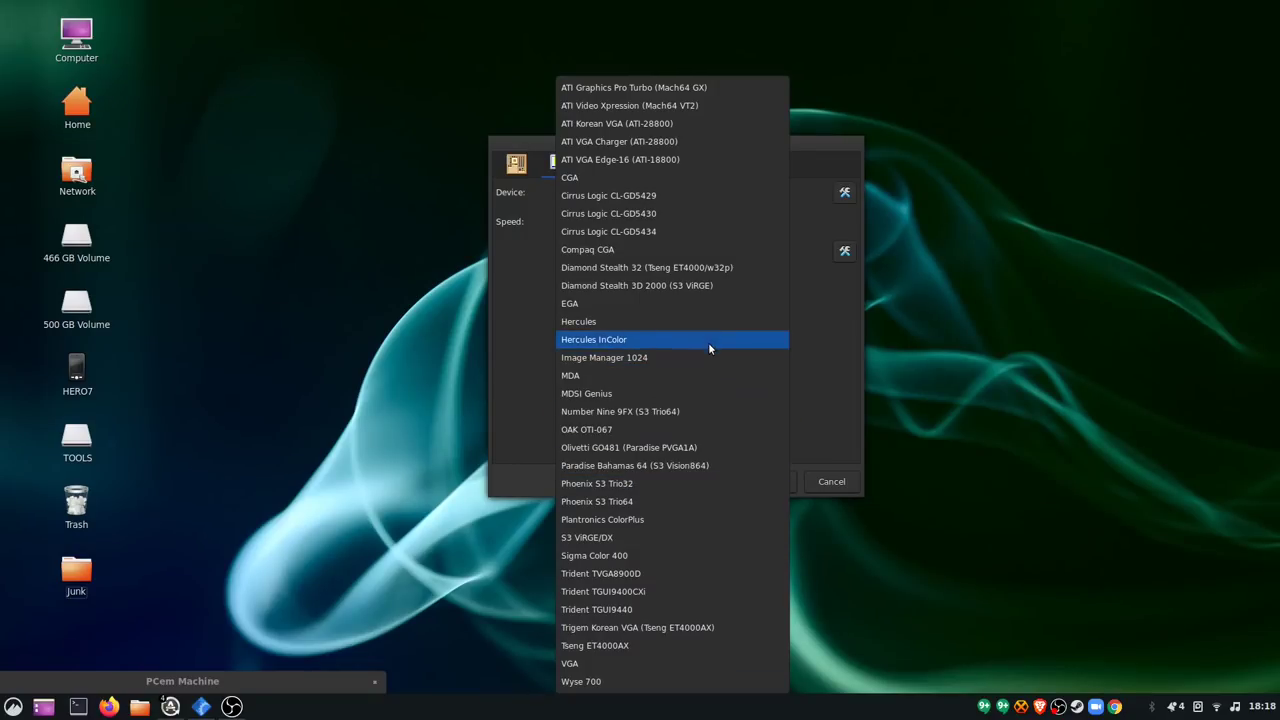
pyautogui.click(837, 271)
pyautogui.click(844, 192)
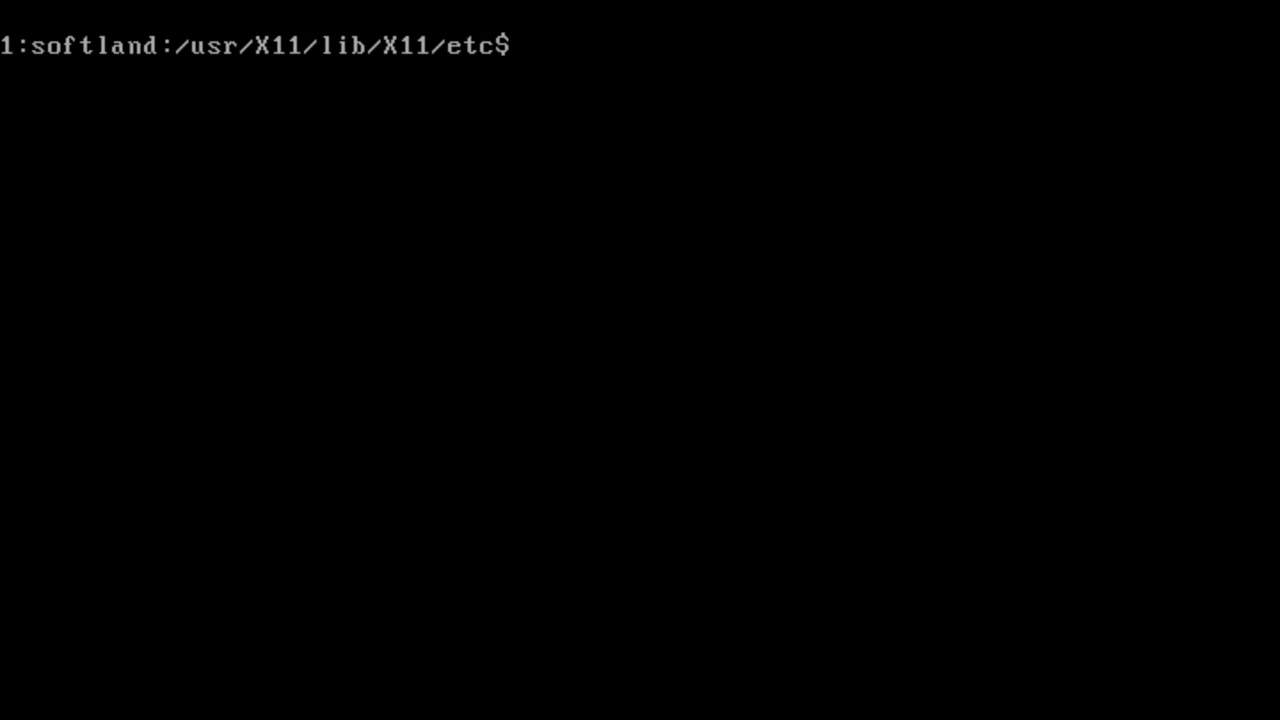
# Step: List /usr/X11/lib/X11/etc with ls -l and read README.trident in emacs
pyautogui.write('ls -l')
pyautogui.press('Return')
pyautogui.write('emacs REA')
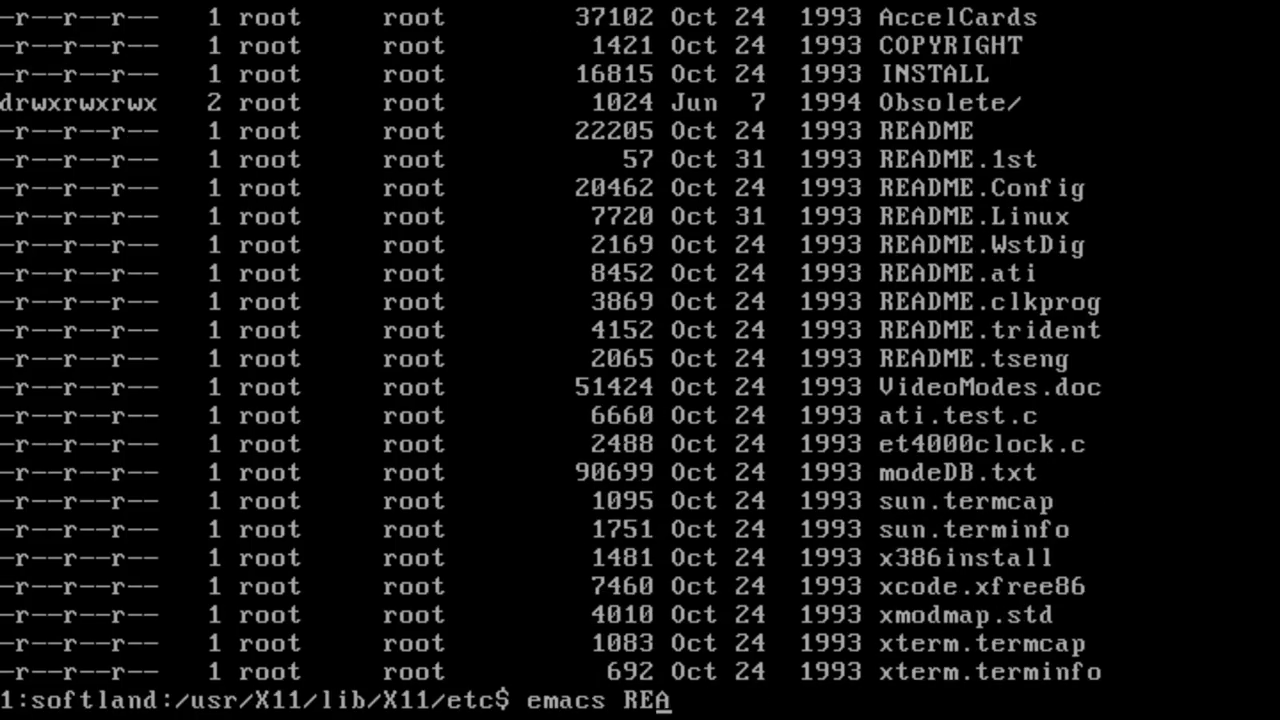
pyautogui.write('DME.trident')
pyautogui.press('Return')
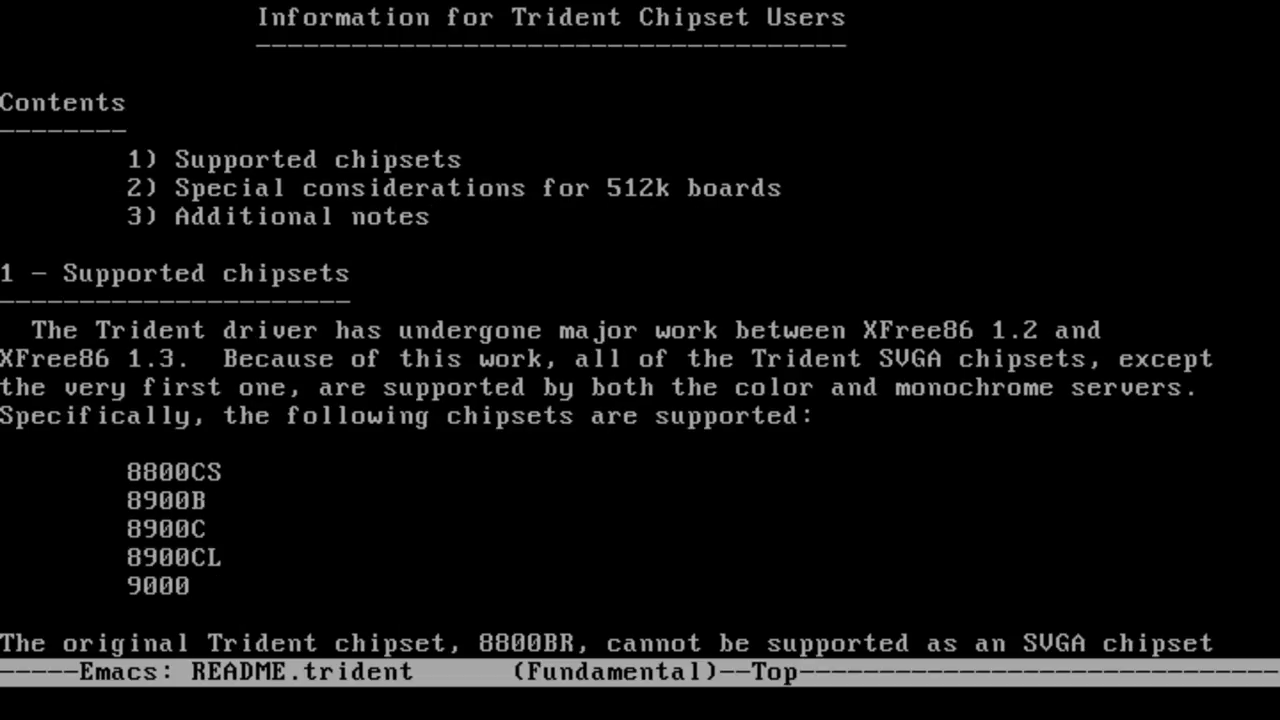
pyautogui.press('Down')
pyautogui.press('Down')
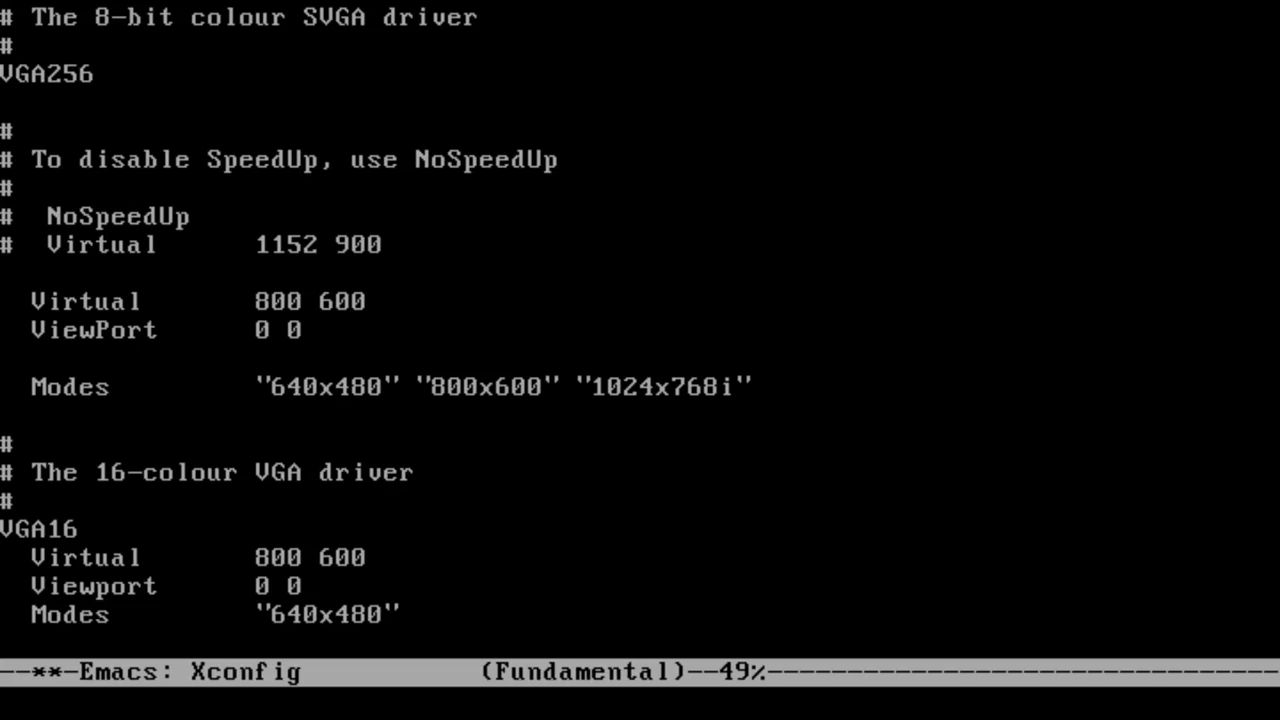
# Step: Delete 640x480 and 1024x768i from the VGA256 Modes line, leaving only 800x600
pyautogui.press('Right')
pyautogui.press('Right')
pyautogui.hotkey('ctrl', 'd')
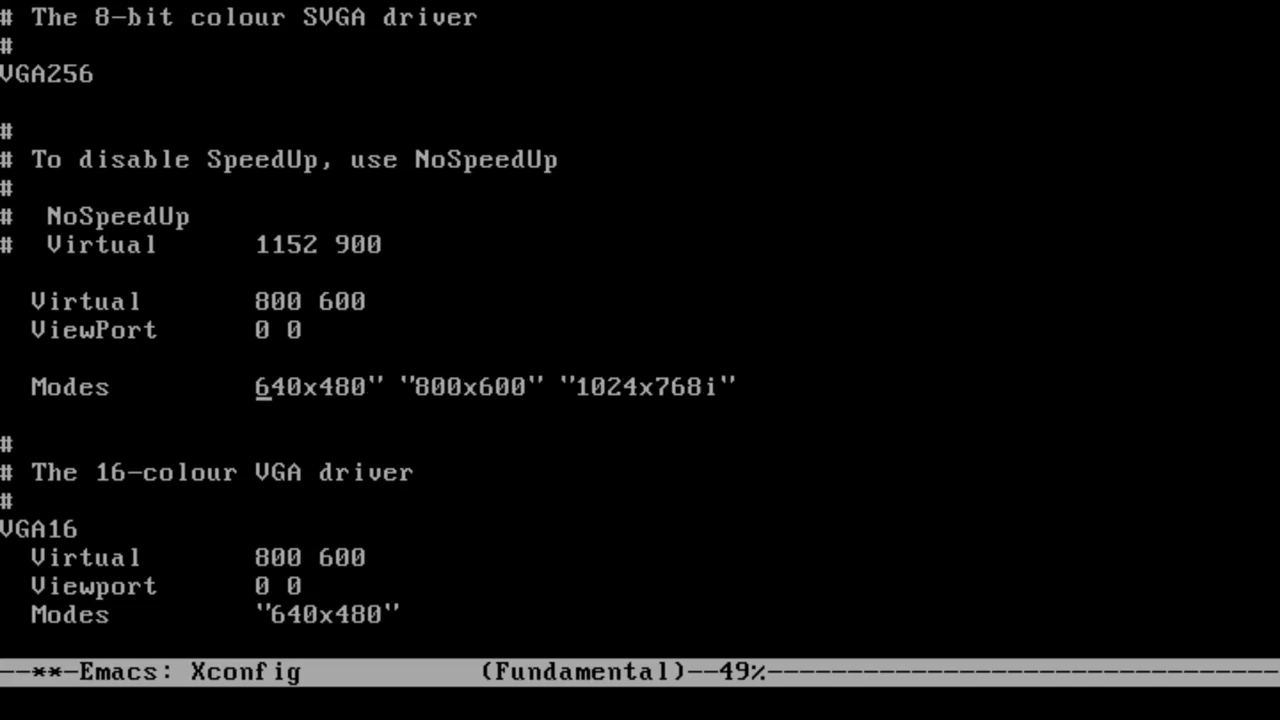
pyautogui.hotkey('ctrl', 'd')
pyautogui.hotkey('ctrl', 'd')
pyautogui.hotkey('ctrl', 'd')
pyautogui.hotkey('ctrl', 'd')
pyautogui.hotkey('ctrl', 'd')
pyautogui.hotkey('ctrl', 'd')
pyautogui.hotkey('ctrl', 'd')
pyautogui.hotkey('ctrl', 'd')
pyautogui.hotkey('ctrl', 'd')
pyautogui.press('Right')
pyautogui.press('Right')
pyautogui.press('Right')
pyautogui.press('Right')
pyautogui.press('Right')
pyautogui.press('Right')
pyautogui.press('Right')
pyautogui.press('Right')
pyautogui.press('Right')
pyautogui.press('Right')
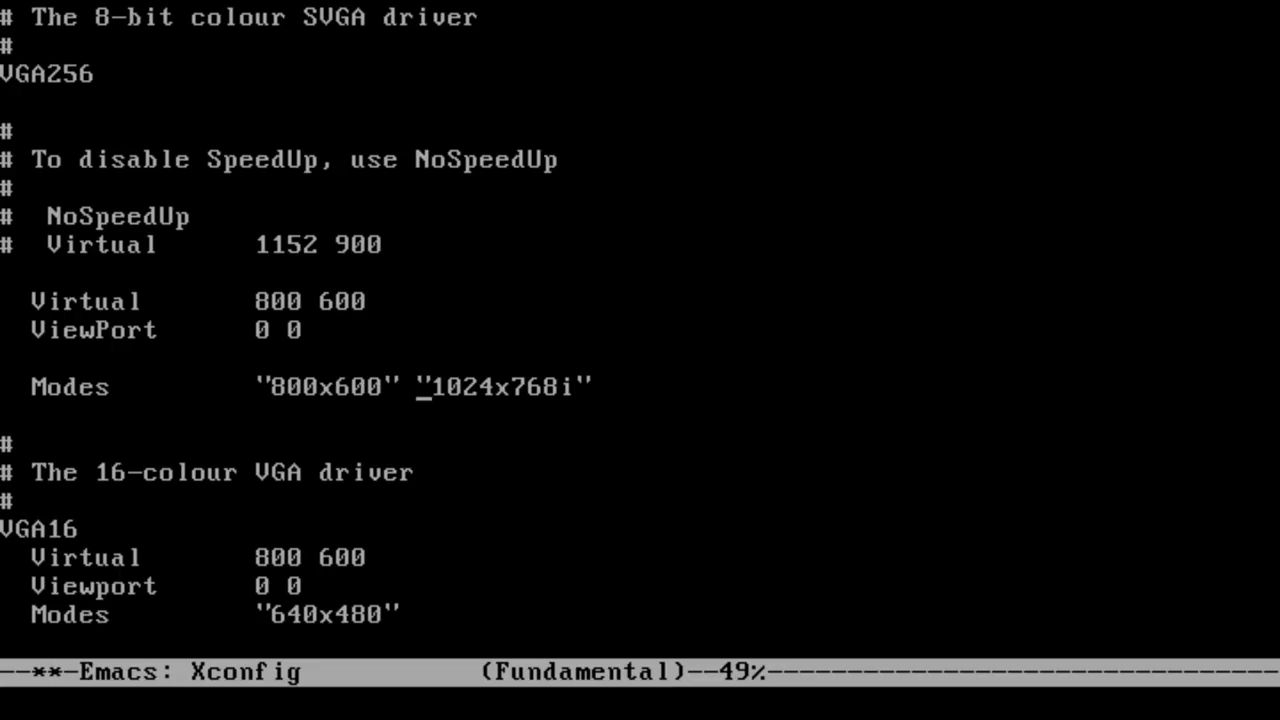
pyautogui.hotkey('ctrl', 'd')
pyautogui.hotkey('ctrl', 'd')
pyautogui.hotkey('ctrl', 'd')
pyautogui.press('BackSpace')
pyautogui.hotkey('ctrl', 'd')
pyautogui.hotkey('ctrl', 'd')
pyautogui.hotkey('ctrl', 'd')
pyautogui.hotkey('ctrl', 'd')
pyautogui.hotkey('ctrl', 'd')
pyautogui.hotkey('ctrl', 'd')
pyautogui.hotkey('ctrl', 'd')
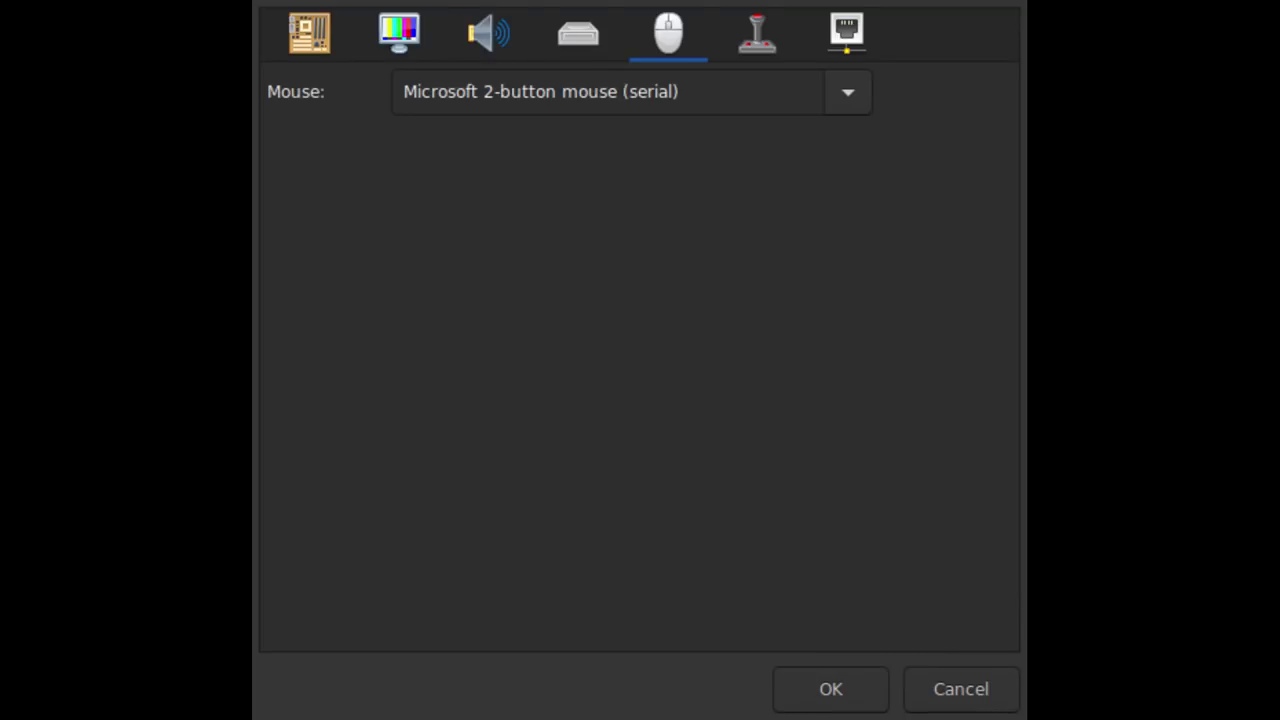
# Step: Switch to the Machine tab to review the emulated machine settings
pyautogui.click(309, 33)
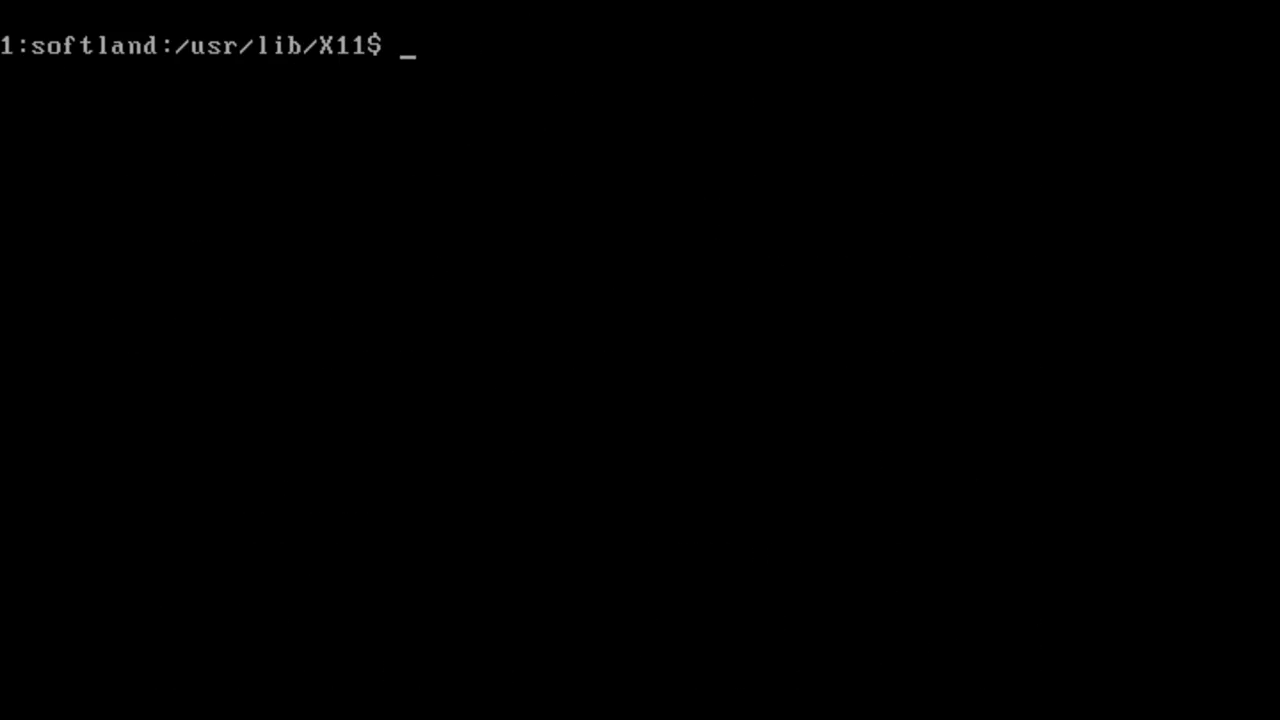
# Step: Change the Xconfig mouse type from Microsoft to PS/2, save, and open an xterm on the desktop
pyautogui.write('emacs Xconfig')
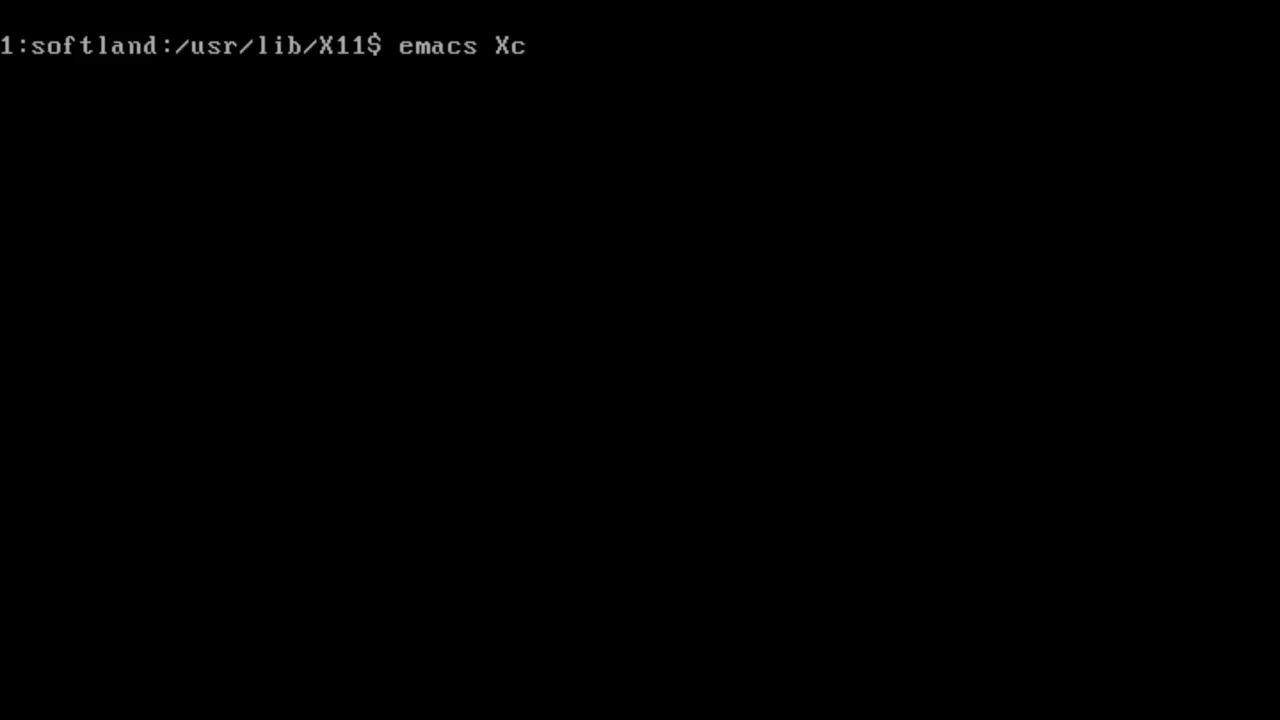
pyautogui.press('Return')
pyautogui.hotkey('ctrl', 'v')
pyautogui.hotkey('ctrl', 'v')
pyautogui.hotkey('ctrl', 'v')
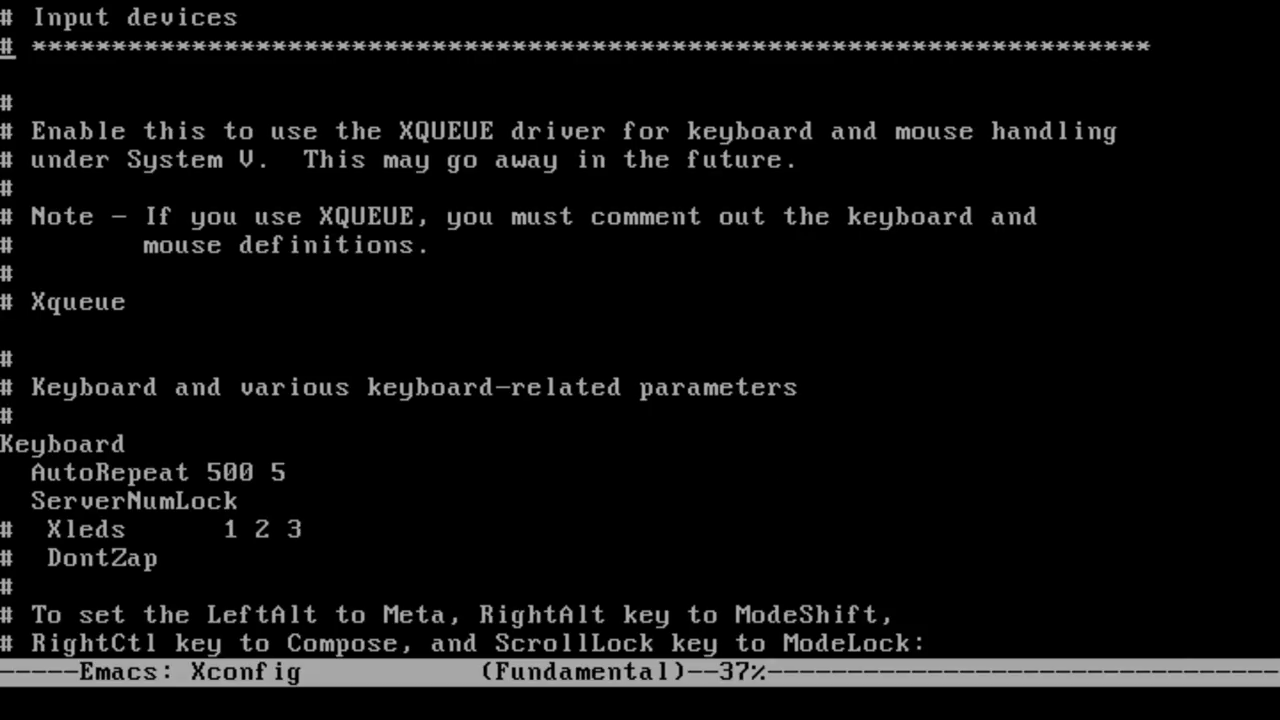
pyautogui.hotkey('ctrl', 'v')
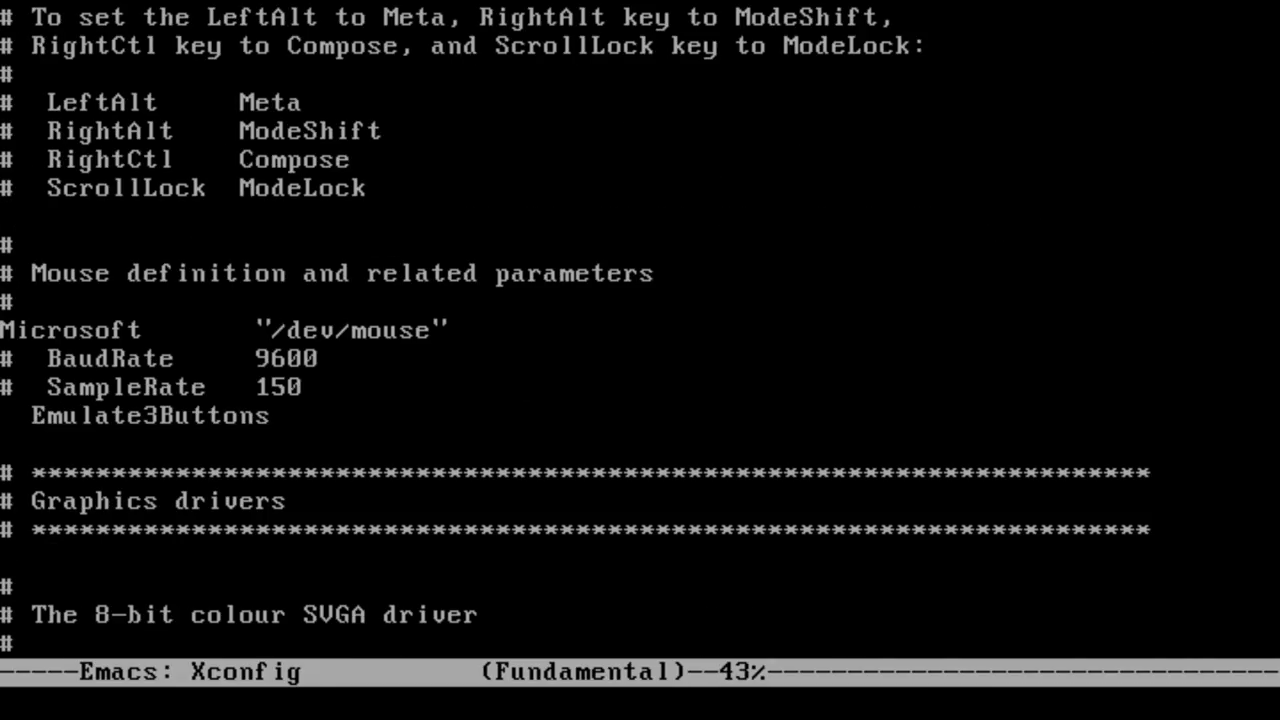
pyautogui.hotkey('ctrl', 'd')
pyautogui.hotkey('ctrl', 'd')
pyautogui.hotkey('ctrl', 'd')
pyautogui.hotkey('ctrl', 'd')
pyautogui.hotkey('ctrl', 'd')
pyautogui.hotkey('ctrl', 'd')
pyautogui.hotkey('ctrl', 'd')
pyautogui.hotkey('ctrl', 'd')
pyautogui.hotkey('ctrl', 'd')
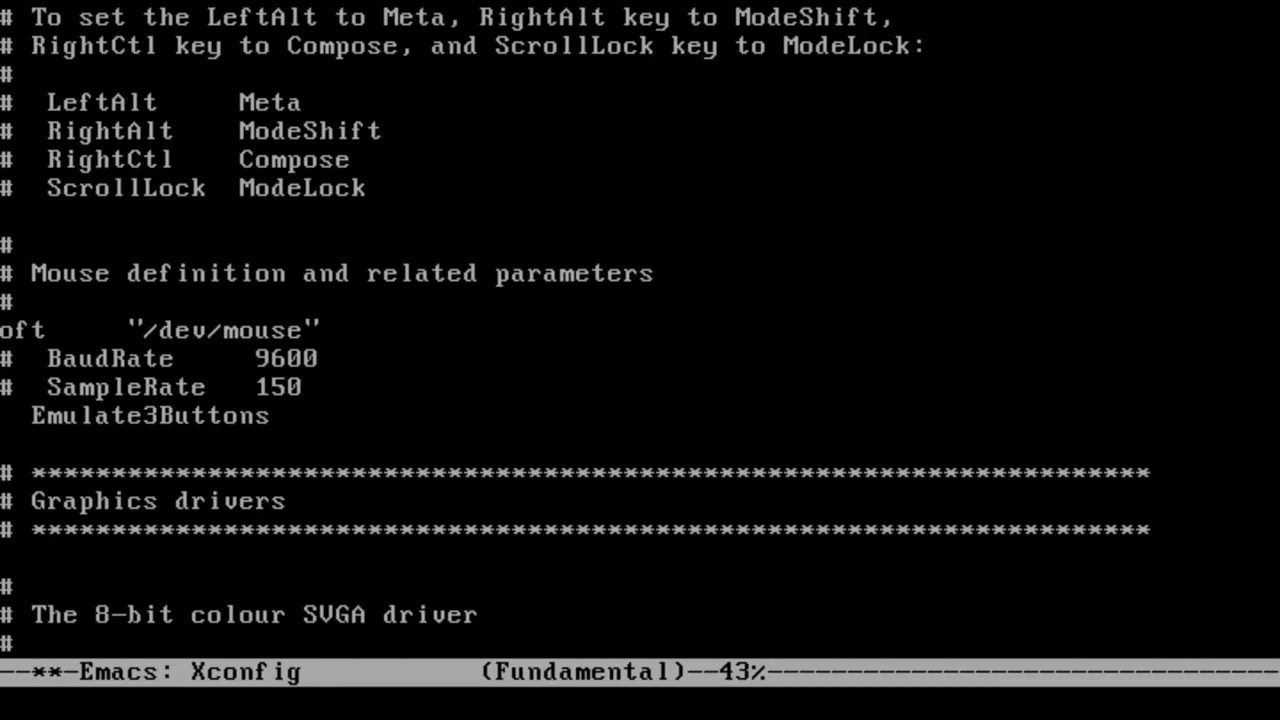
pyautogui.write('PS/2')
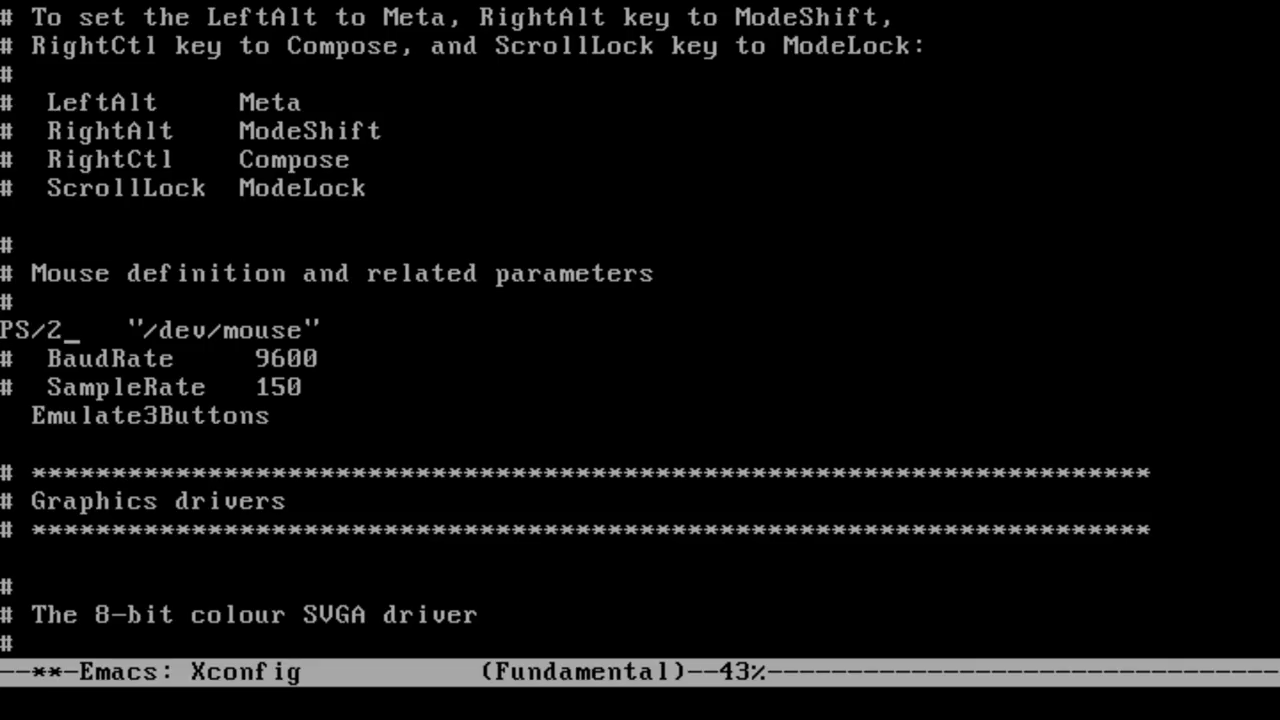
pyautogui.hotkey('ctrl', 'x')
pyautogui.hotkey('ctrl', 's')
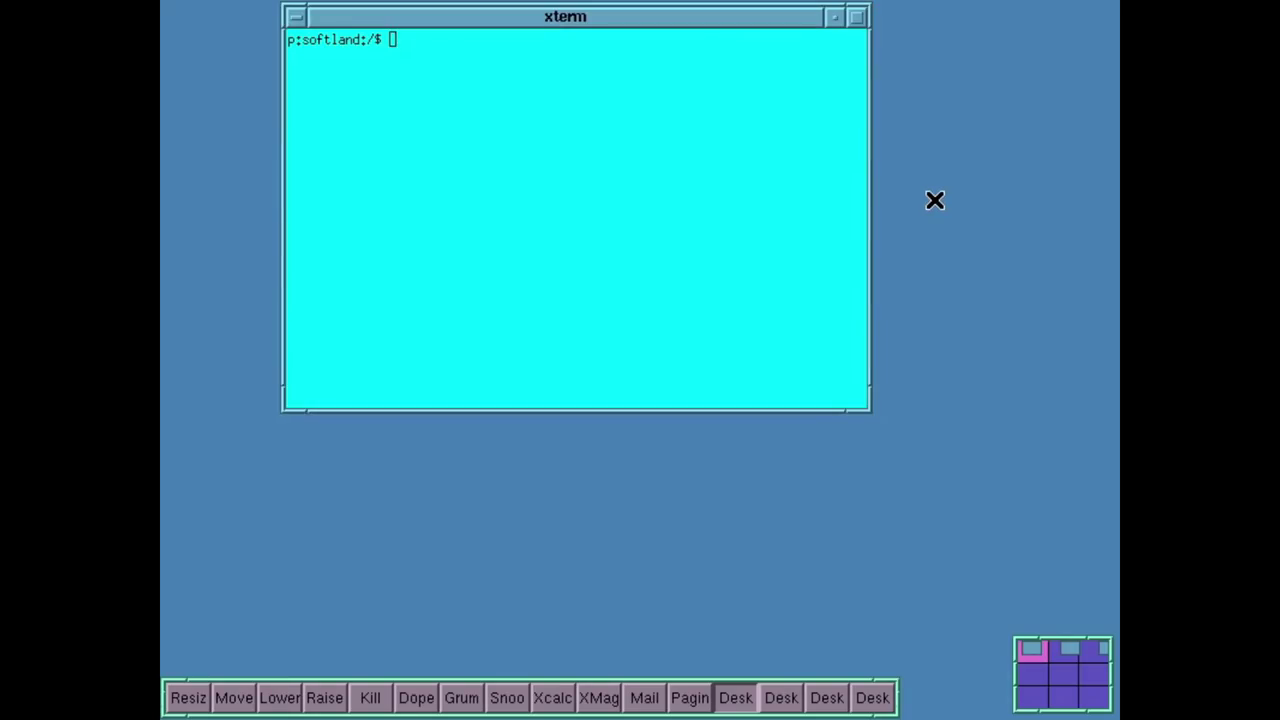
pyautogui.moveTo(935, 200); pyautogui.dragTo(922, 350)
pyautogui.moveTo(883, 151); pyautogui.dragTo(880, 185)
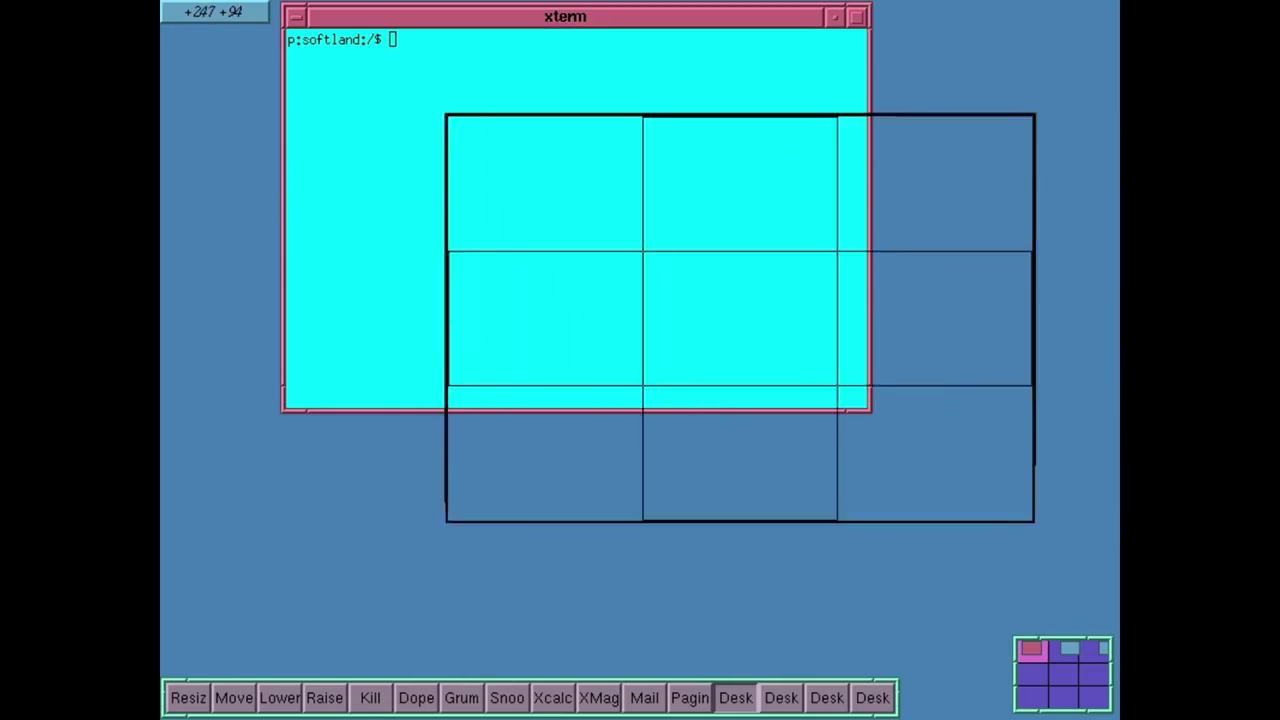
# Step: Place a new xterm on the desktop and type 'yay it works!' in it
pyautogui.click(304, 125)
pyautogui.write('yay it works')
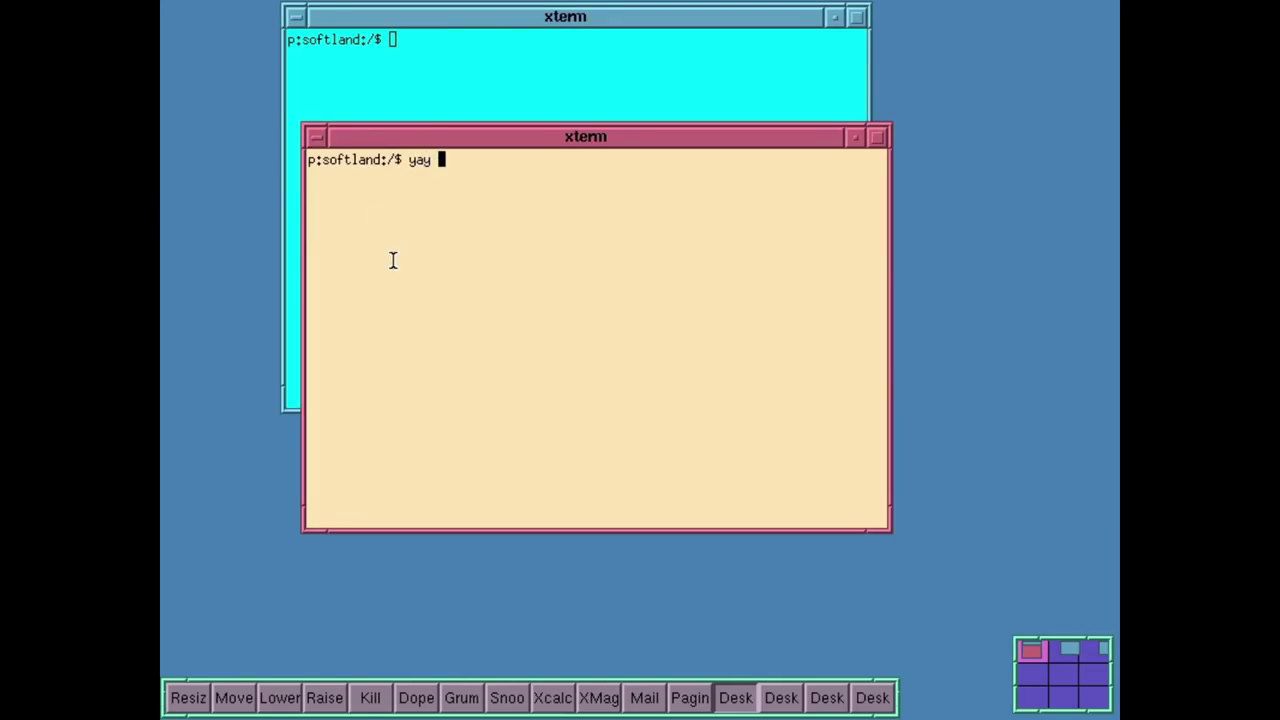
pyautogui.write('!')
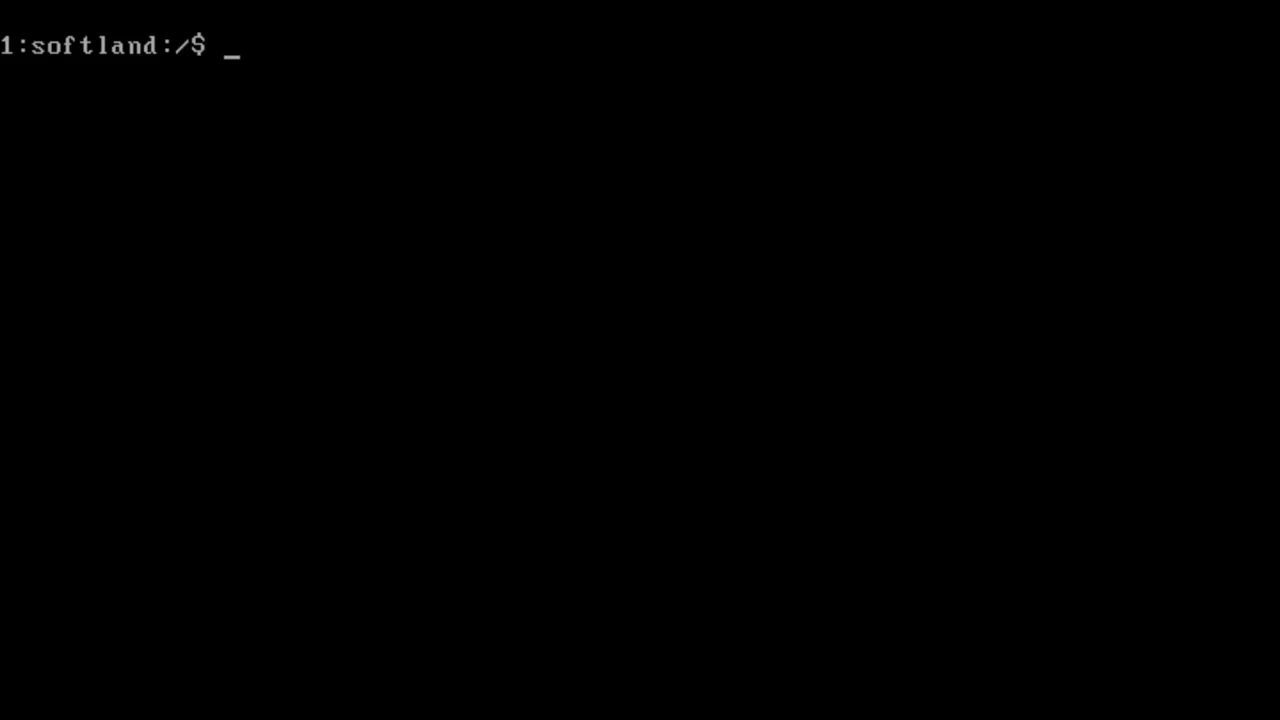
# Step: Check the /dev/mouse link, set Logitech BusMouse in syssetup, and list the link again
pyautogui.write('ls -la /dev/')
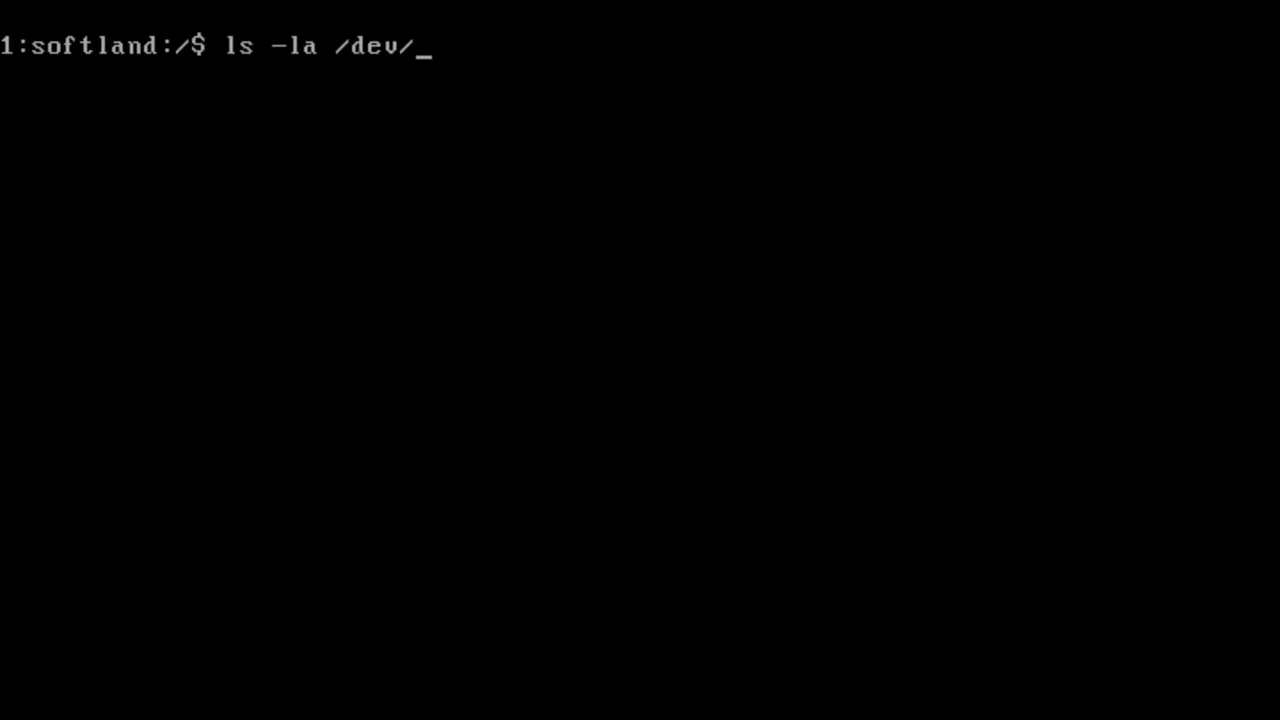
pyautogui.write('mouse')
pyautogui.press('Return')
pyautogui.write('syssetup')
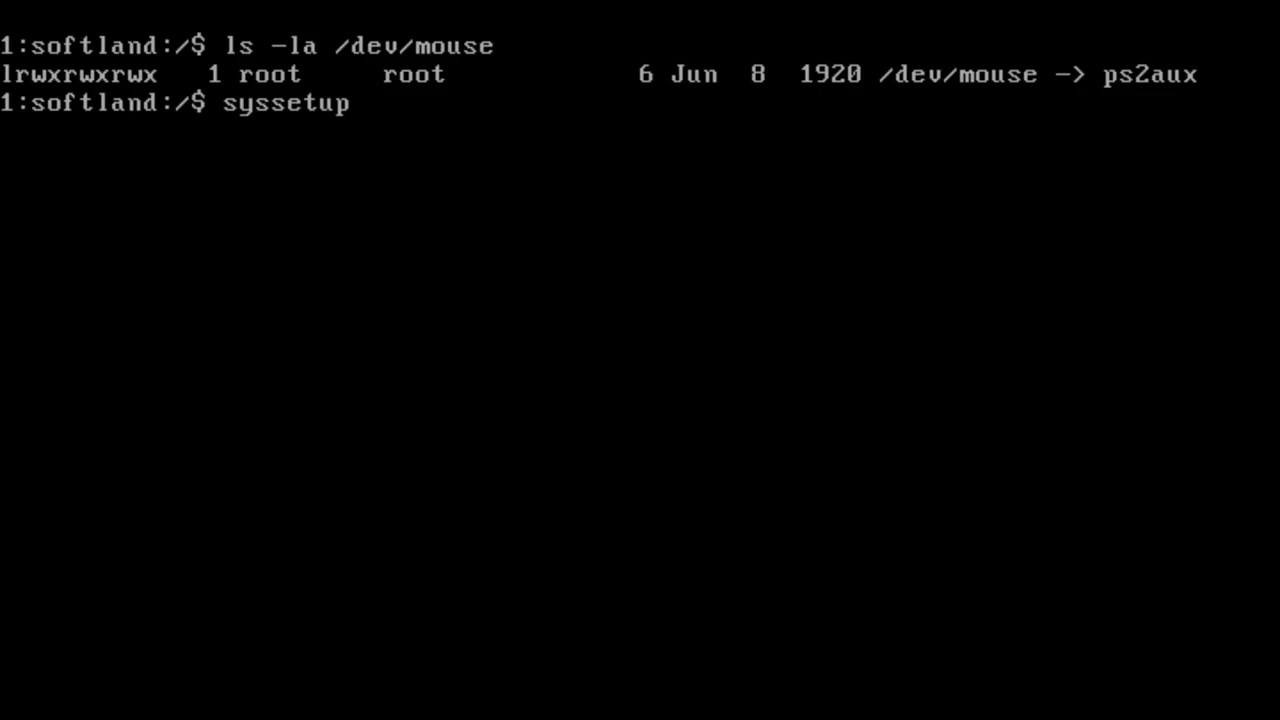
pyautogui.press('Return')
pyautogui.write('1')
pyautogui.press('Return')
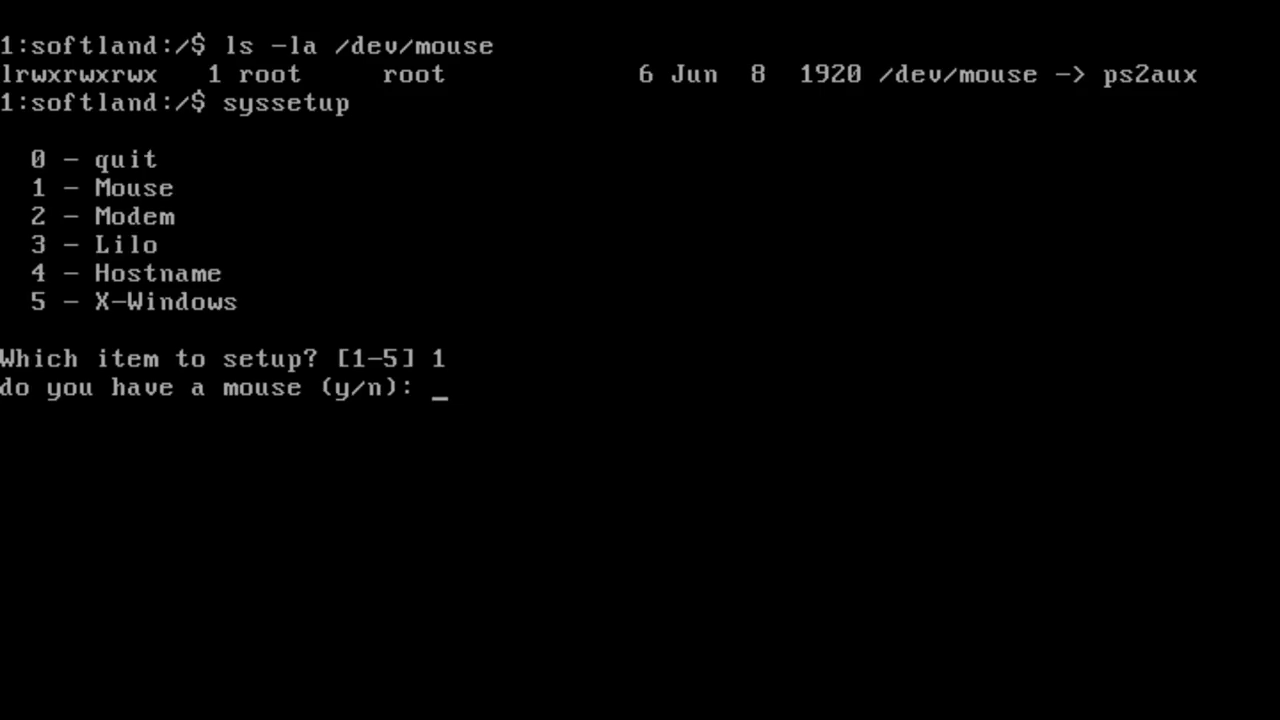
pyautogui.write('y')
pyautogui.press('Return')
pyautogui.write('1')
pyautogui.press('Return')
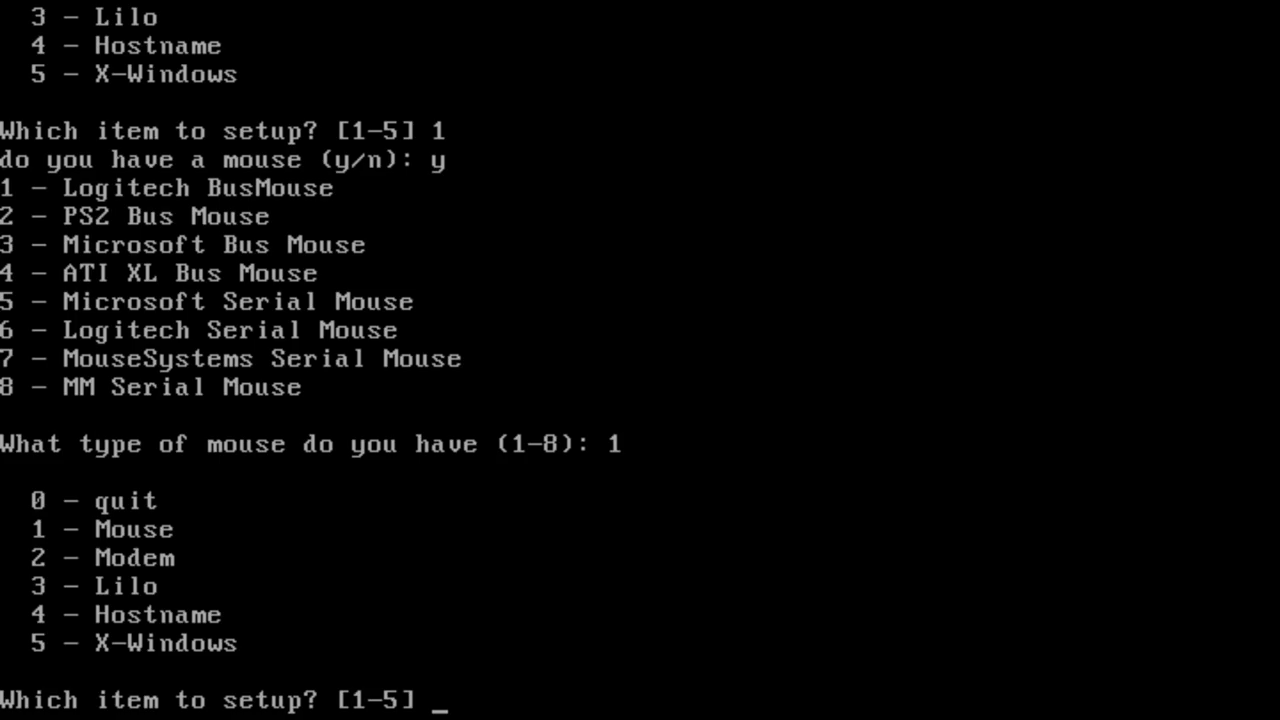
pyautogui.write('0')
pyautogui.press('Return')
pyautogui.press('Up')
pyautogui.press('Up')
pyautogui.press('Return')
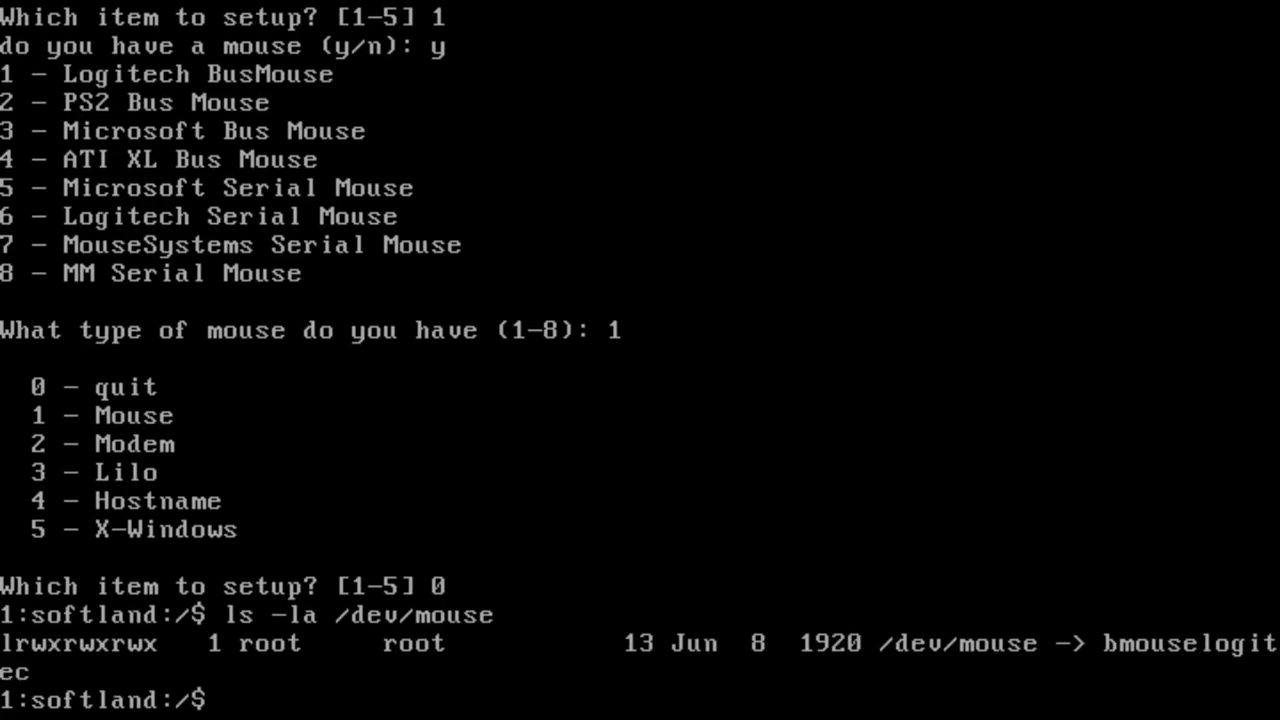
# Step: Rerun syssetup choosing PS2 Bus Mouse, re-list /dev/mouse, then type the Twitter handle line in Emacs
pyautogui.write('syssetup')
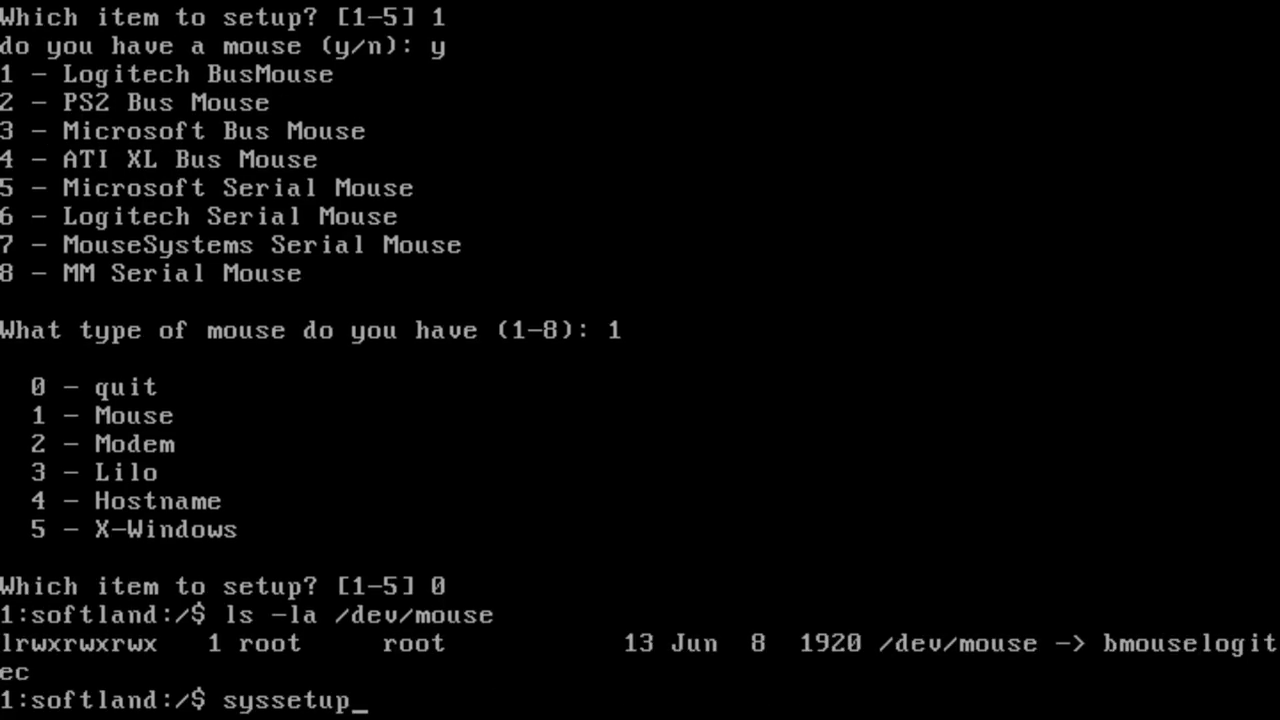
pyautogui.press('Return')
pyautogui.write('1')
pyautogui.press('Return')
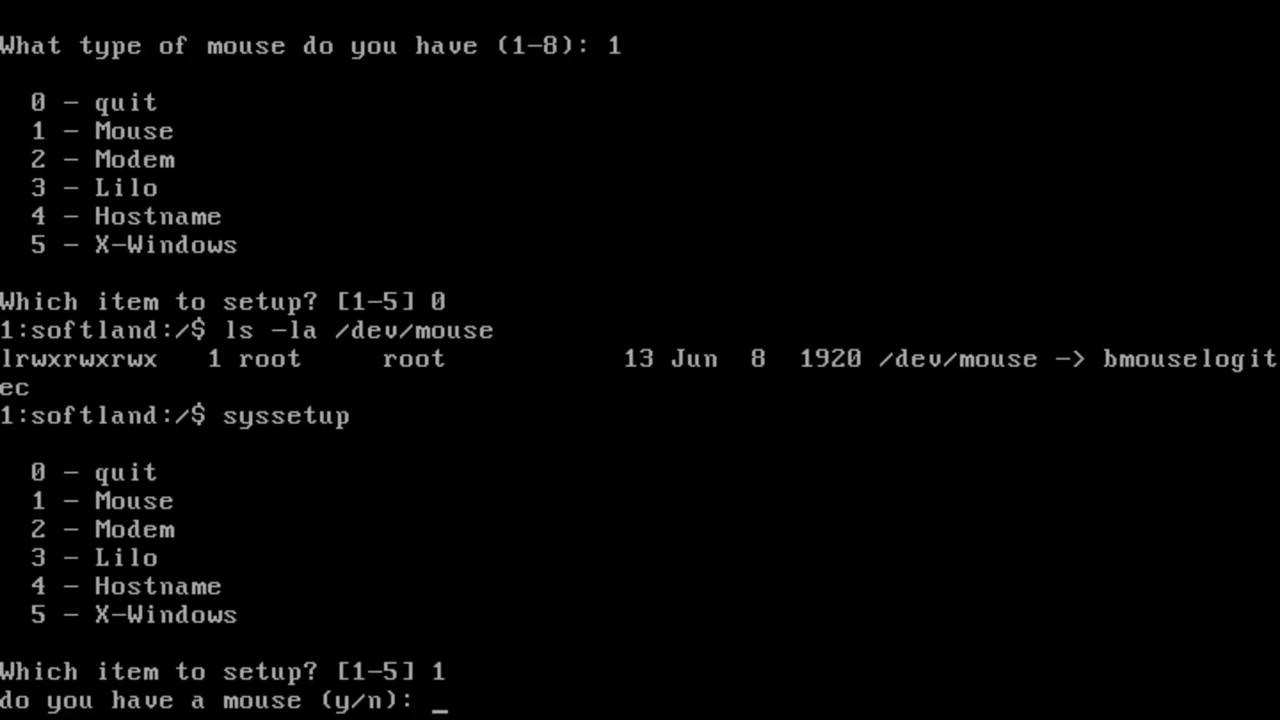
pyautogui.write('y')
pyautogui.press('Return')
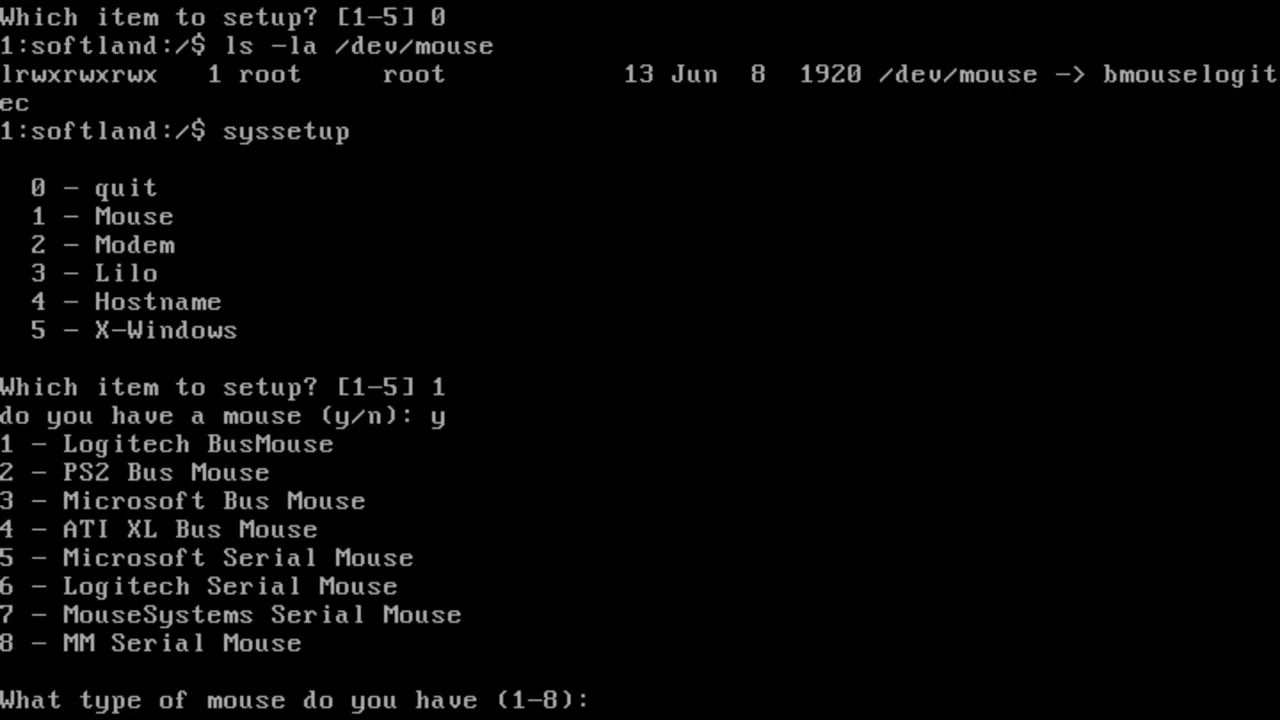
pyautogui.write('2')
pyautogui.press('Return')
pyautogui.write('0')
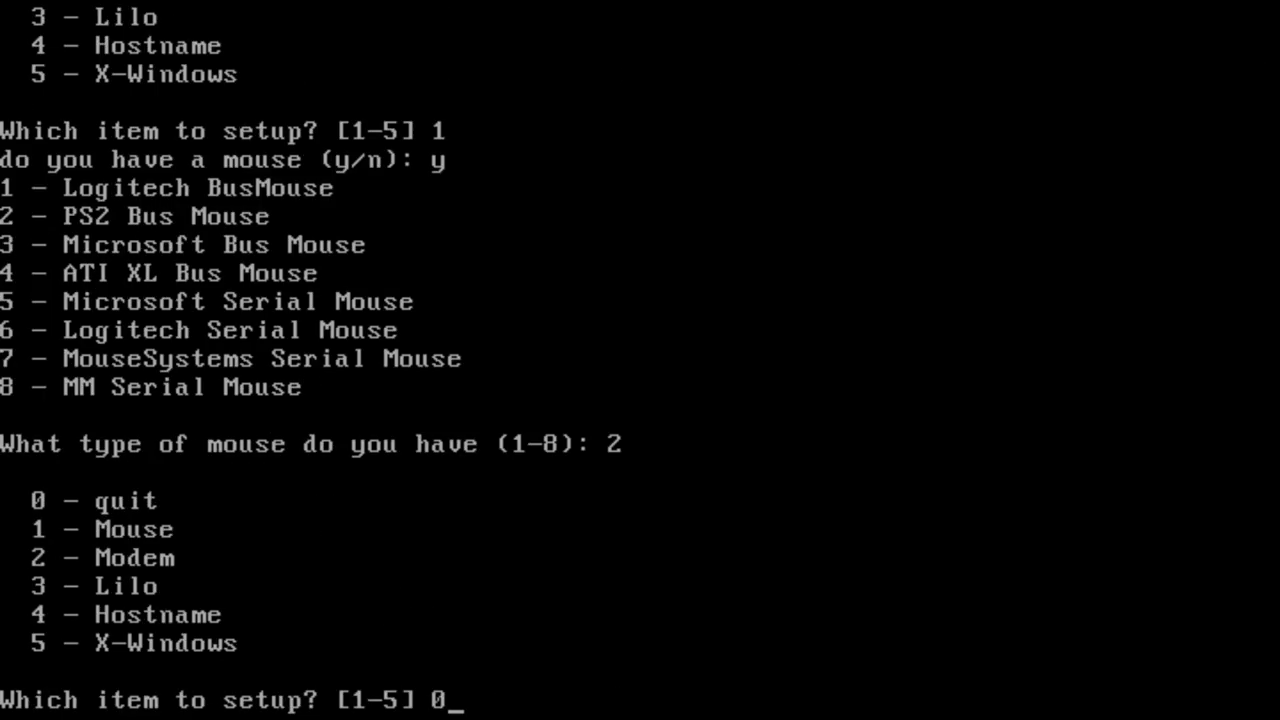
pyautogui.press('Return')
pyautogui.press('Up')
pyautogui.press('Up')
pyautogui.press('Return')
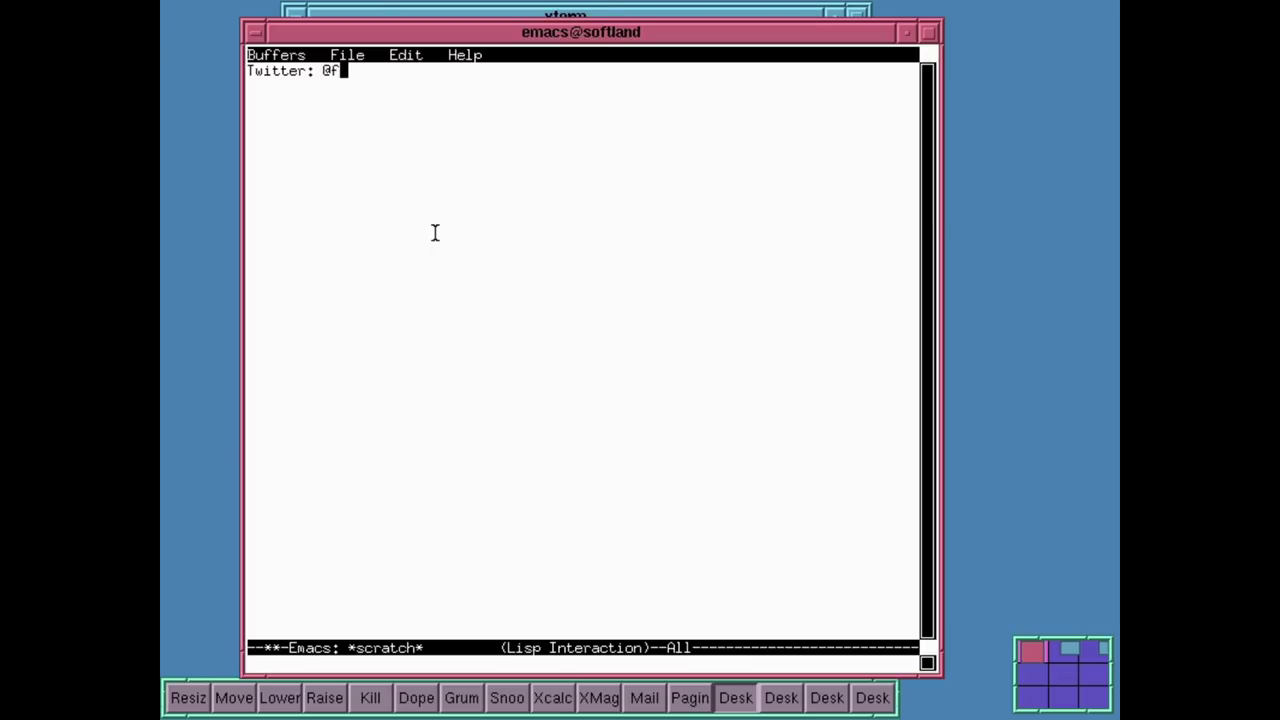
pyautogui.write('firefight')
pyautogui.write('er')
# Step: Add 'Discord: see description', 'I hope you enjoyed this video and you are having a wonderful day', and a '<3' sign-off with the author's name
pyautogui.press('Return')
pyautogui.write('Dis')
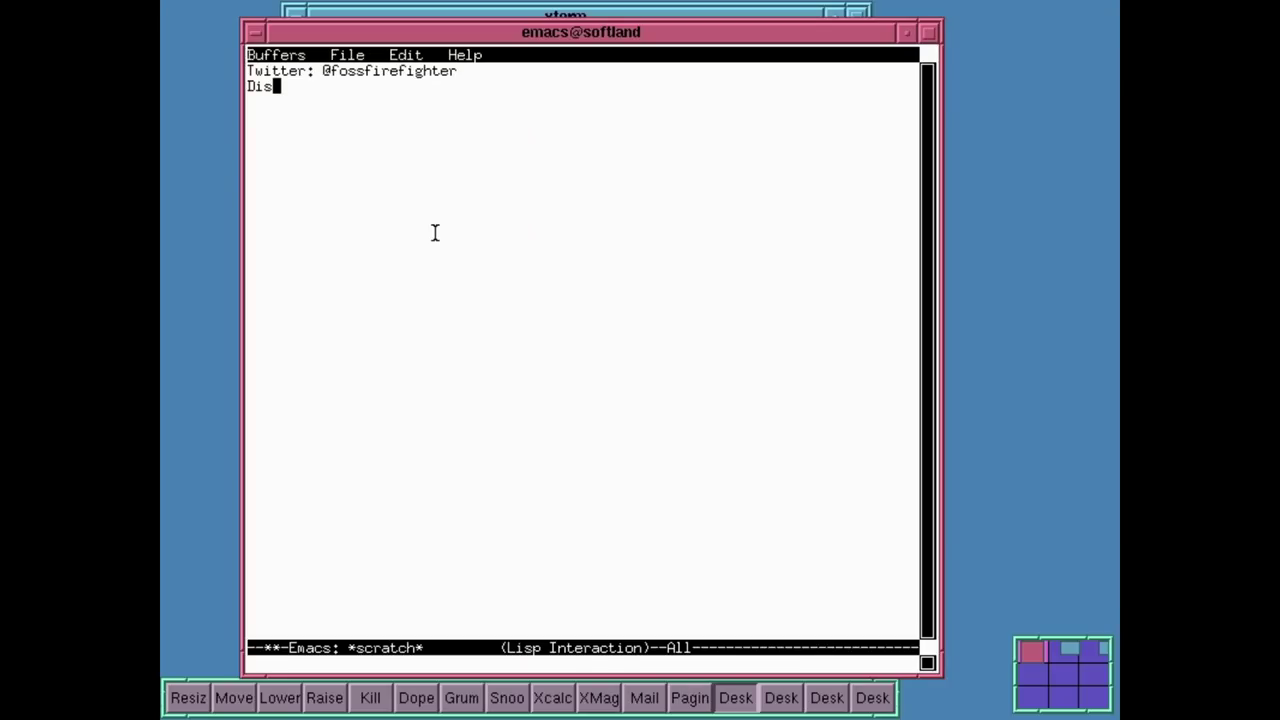
pyautogui.write('cord: see description')
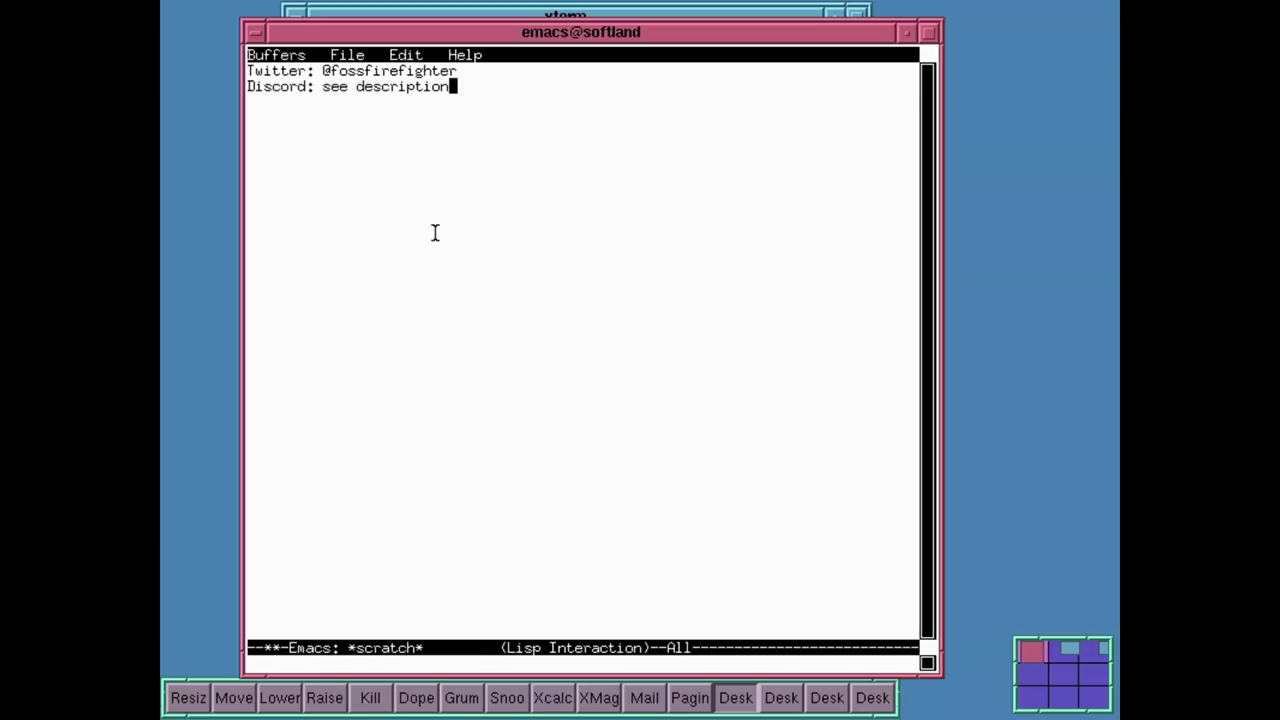
pyautogui.press('Return')
pyautogui.press('Return')
pyautogui.write('I hope you enjoye')
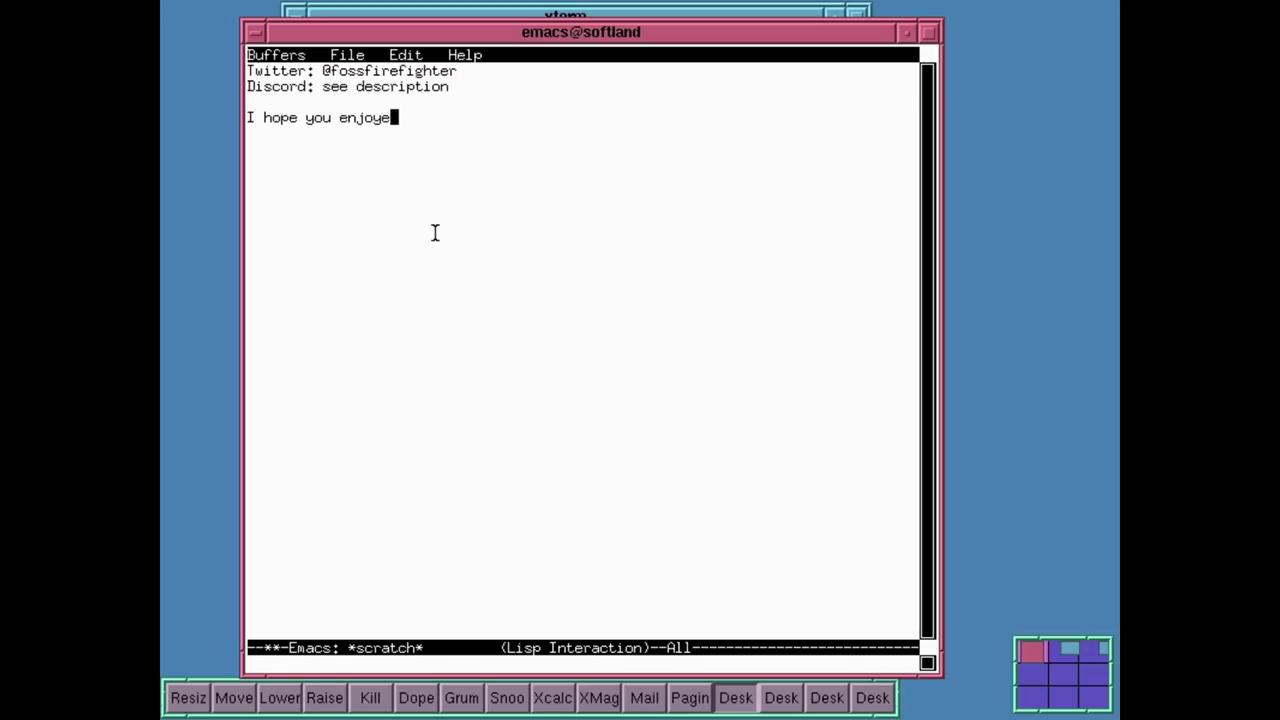
pyautogui.write('d this video and')
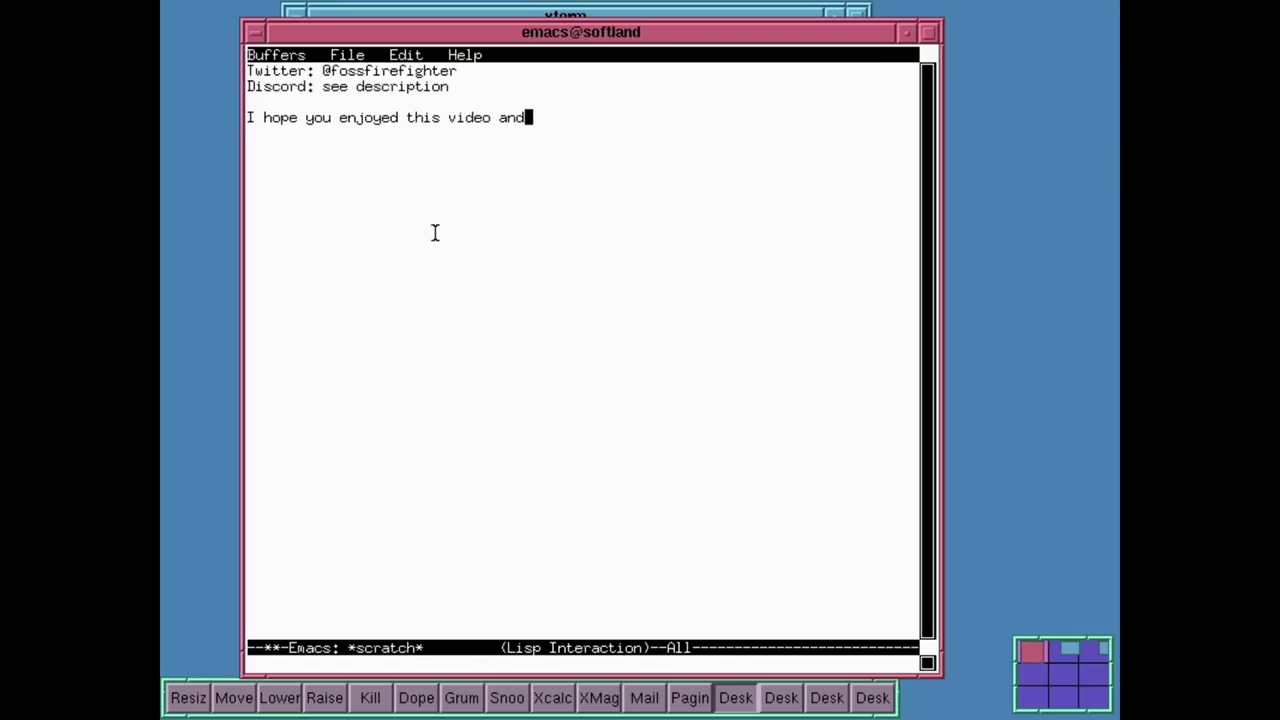
pyautogui.write(' you are having a wonder')
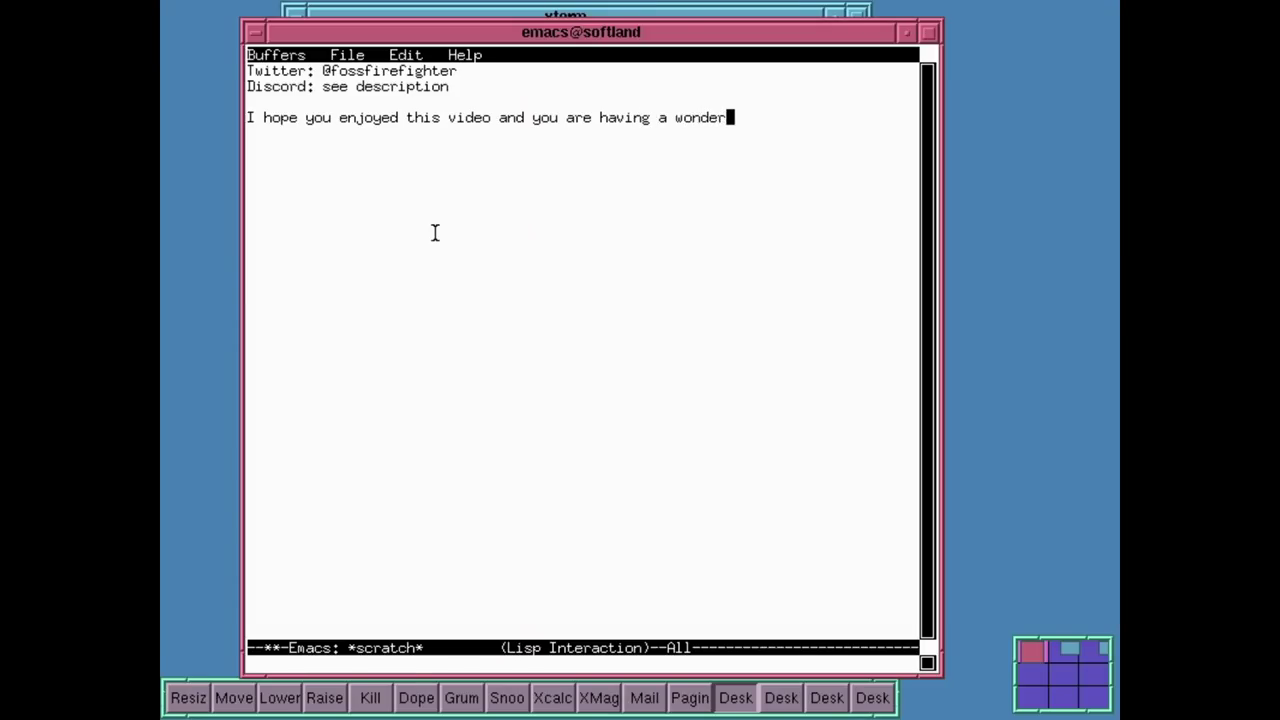
pyautogui.write('ful day')
pyautogui.press('Return')
pyautogui.write('<3 ')
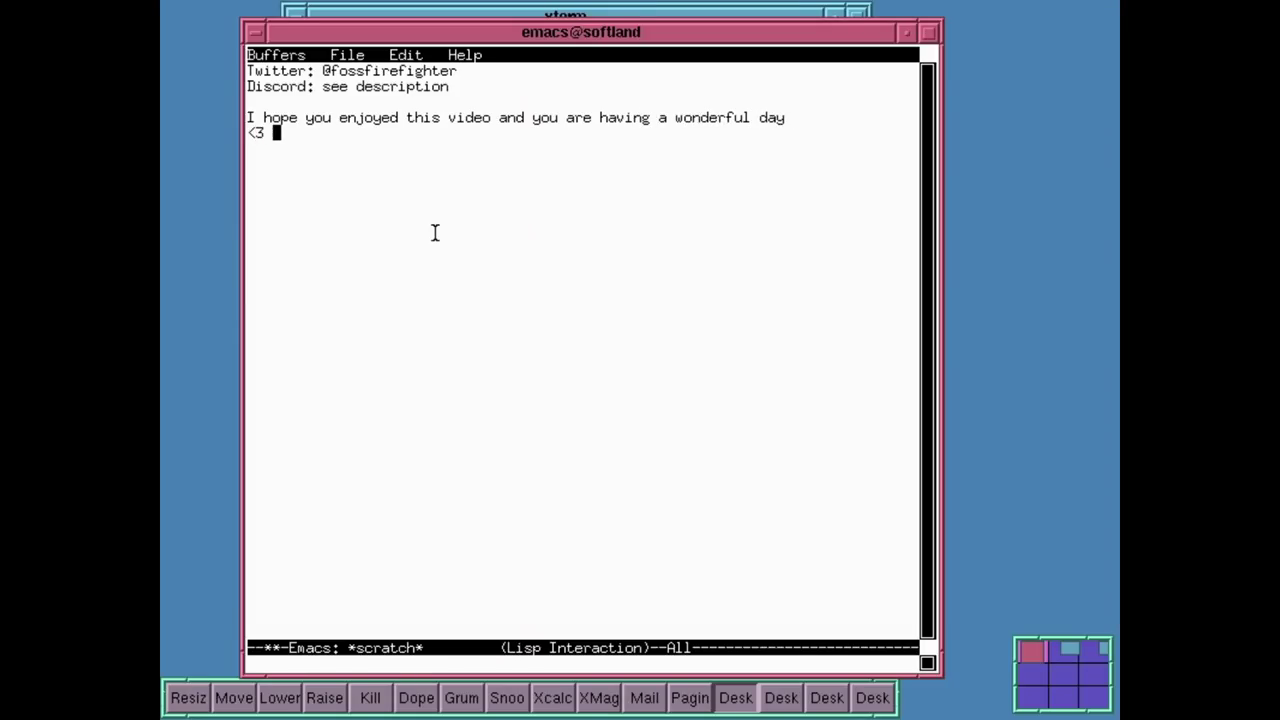
pyautogui.write('NCommander')
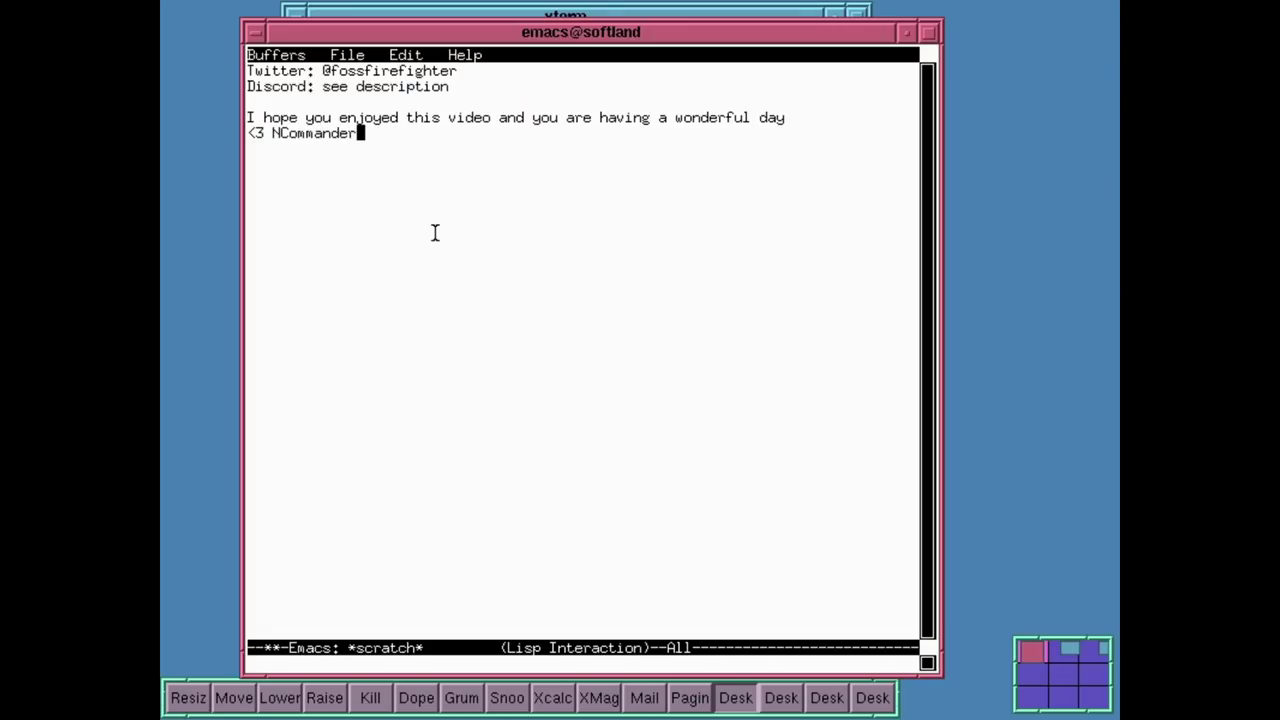